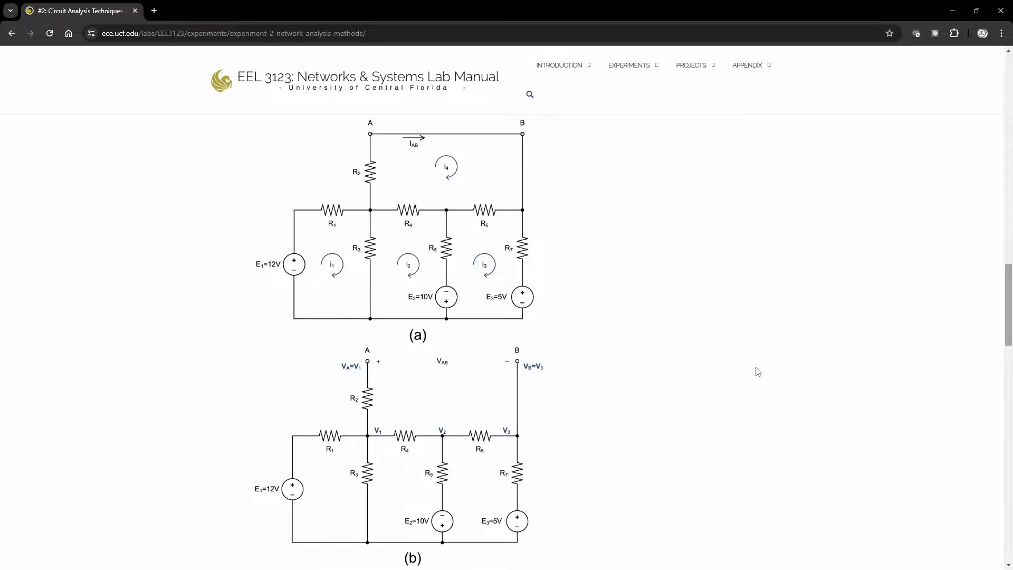
Step: Maximize the Modified nodal analysis Wikipedia window and scroll down to its Method steps
left_click_drag(1012, 74, 429, 1)
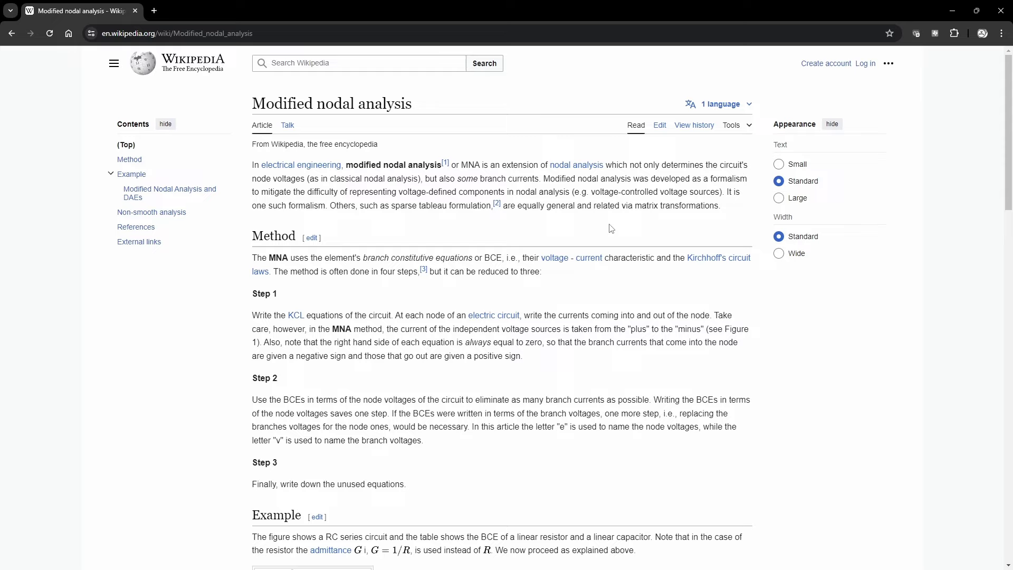
scroll(610, 228, "down", 15)
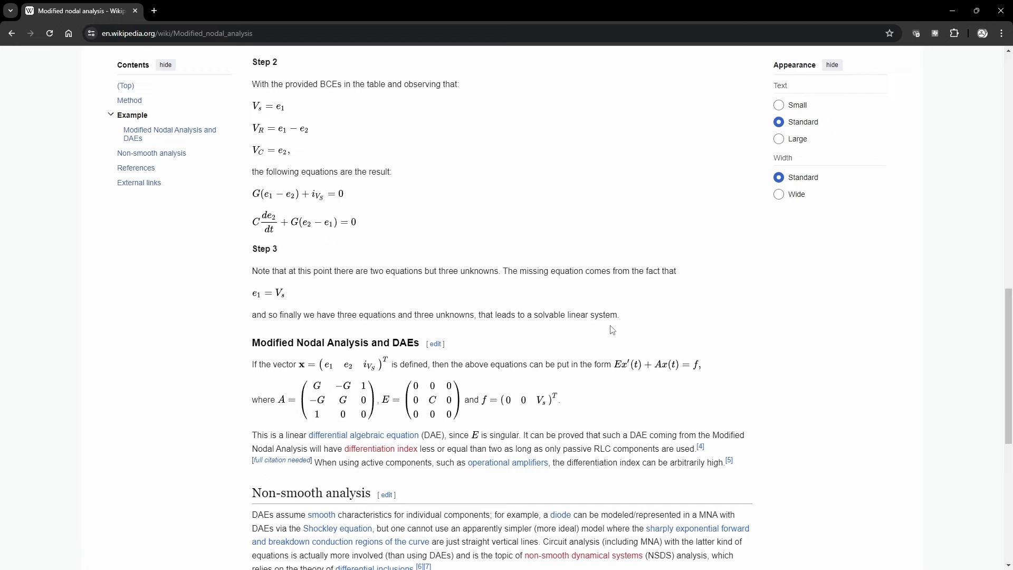
scroll(612, 330, "up", 12)
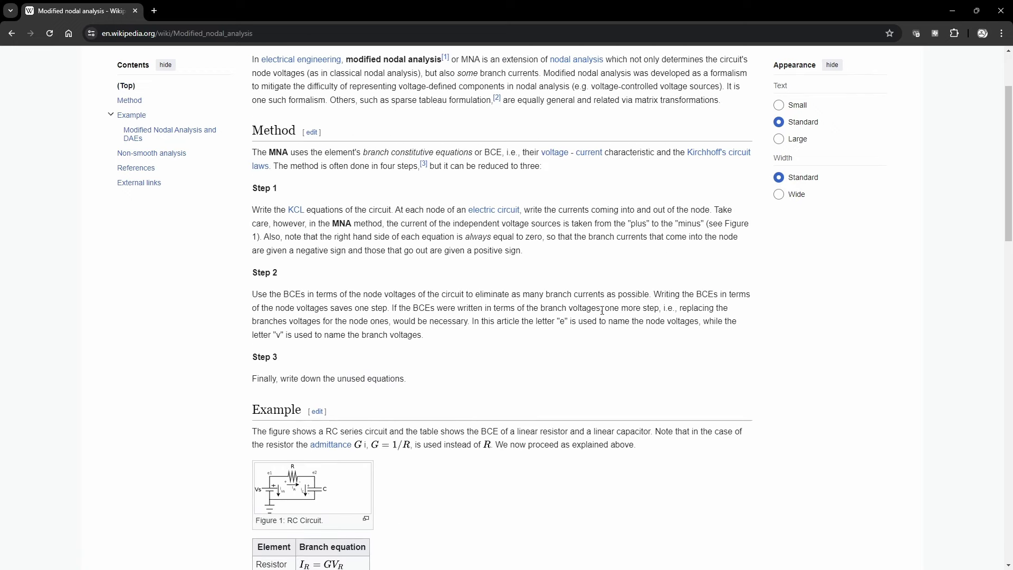
scroll(602, 311, "up", 2)
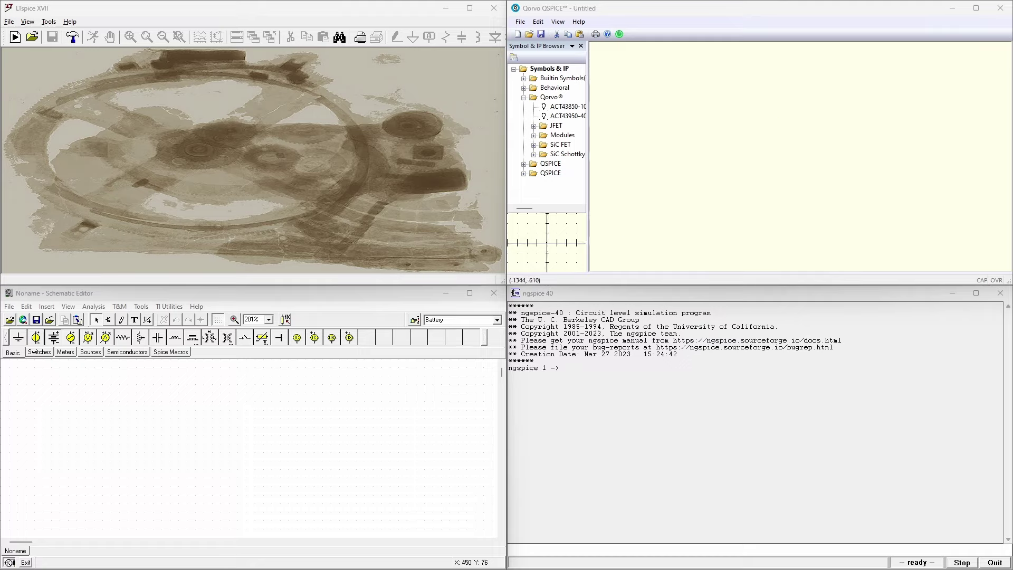
Step: Select helloworld.cir lines 1–6, from V1 through .tran 10u 200m, for copying
left_click_drag(489, 209, 432, 186)
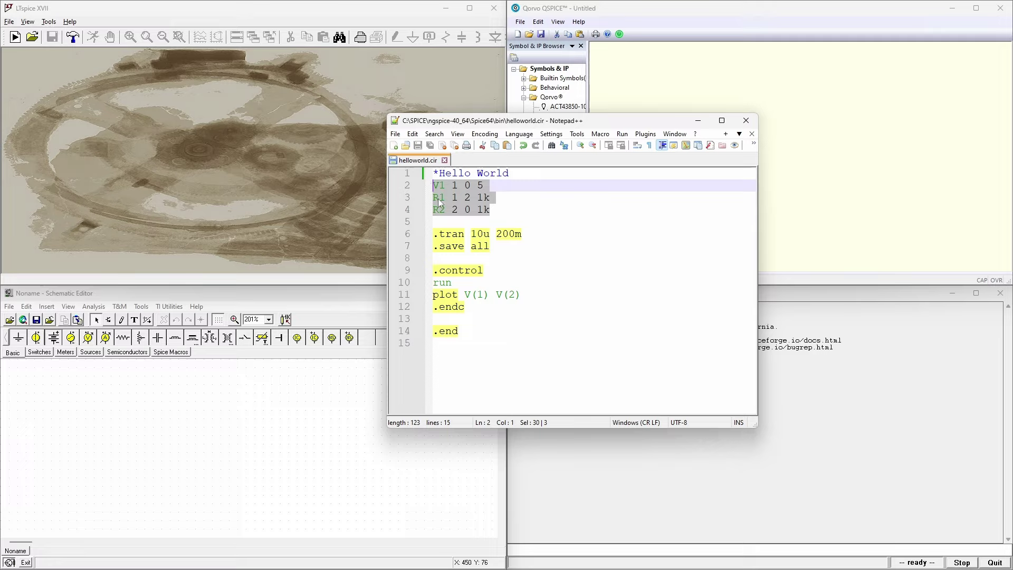
left_click(436, 235)
left_click_drag(435, 238, 524, 238)
left_click_drag(434, 247, 499, 344)
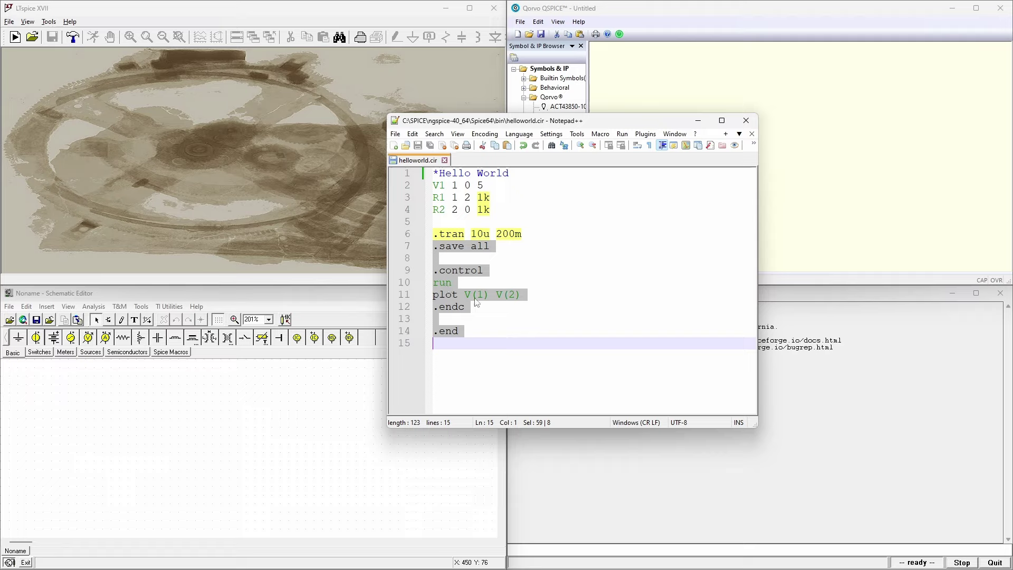
left_click(501, 234)
left_click_drag(533, 237, 424, 176)
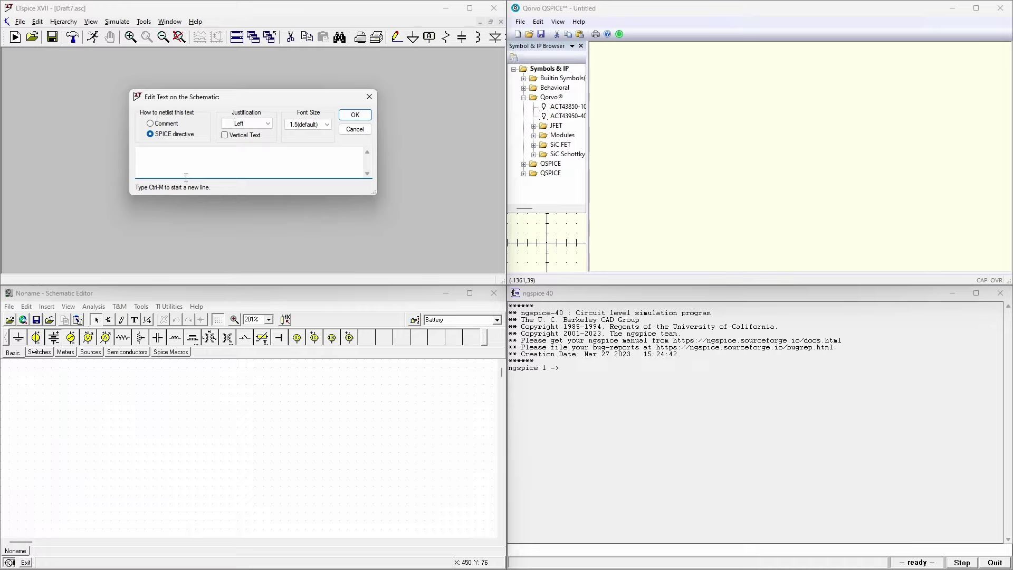
Step: Place the pasted Hello World netlist on Draft7 as a SPICE directive and run it
type("*Hello World V1 1 0 5 R1 1 2 1k R2 2 0 1k  .tran 10u 200m")
left_click(354, 115)
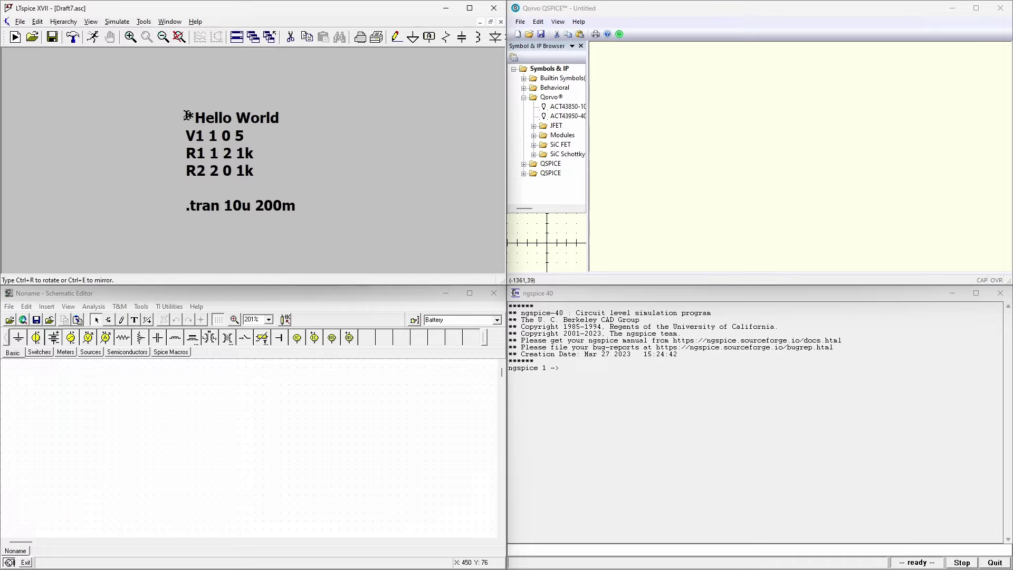
left_click(186, 111)
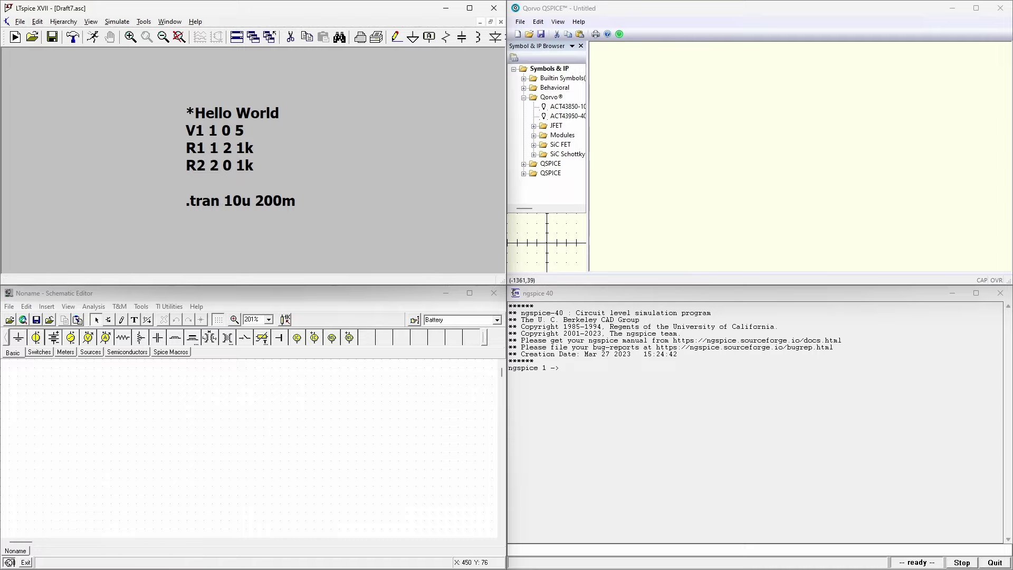
right_click(343, 122)
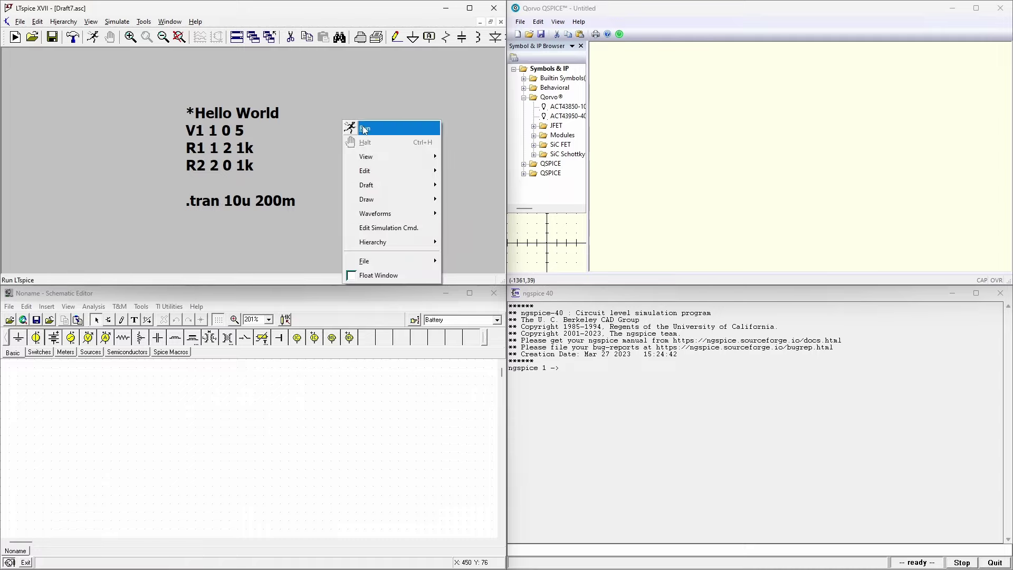
left_click(363, 127)
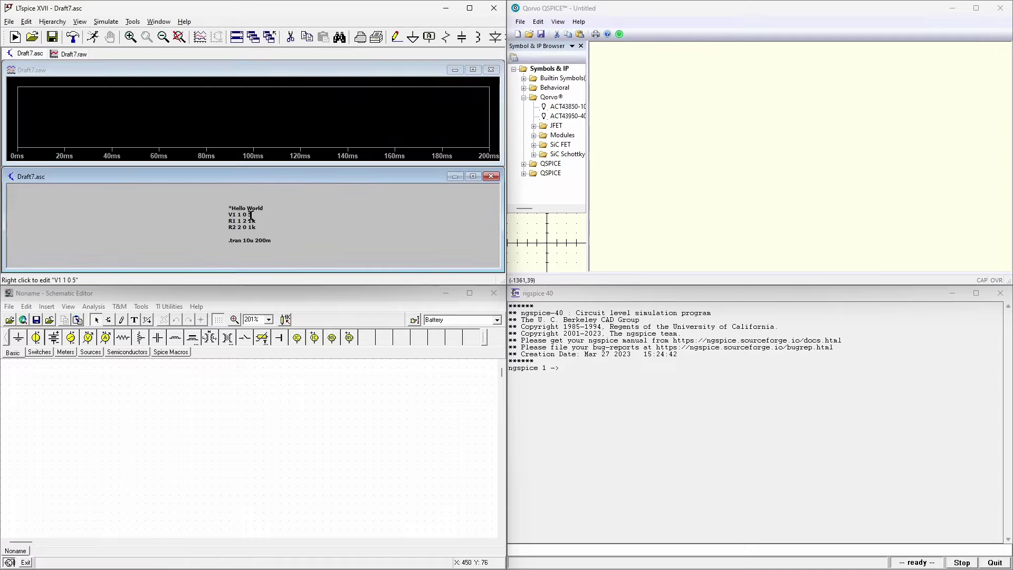
Step: Add the V(1) and V(2) traces to the waveform plot
right_click(284, 110)
left_click(334, 168)
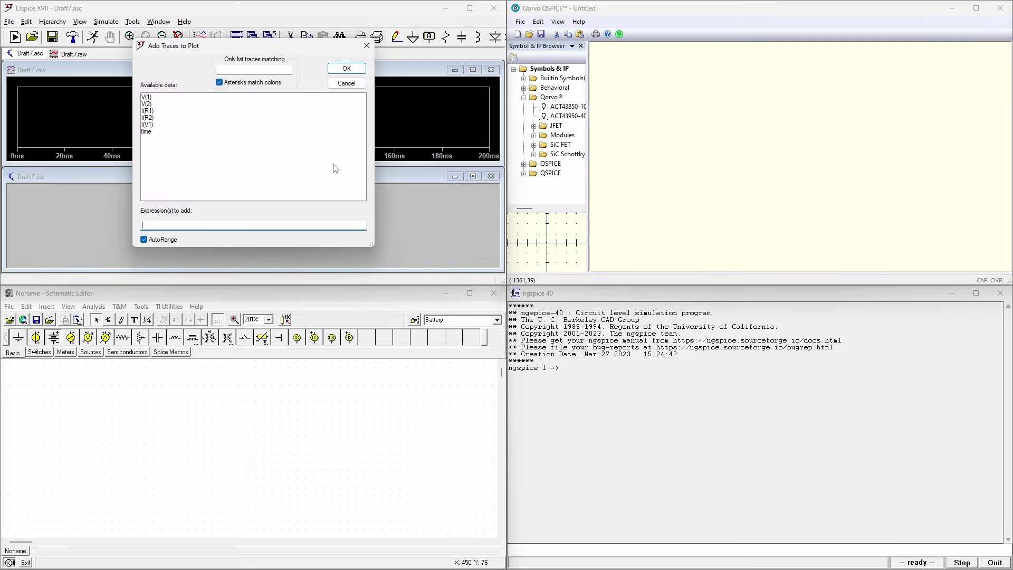
left_click(152, 98)
left_click(152, 102, "ctrl")
key("Up")
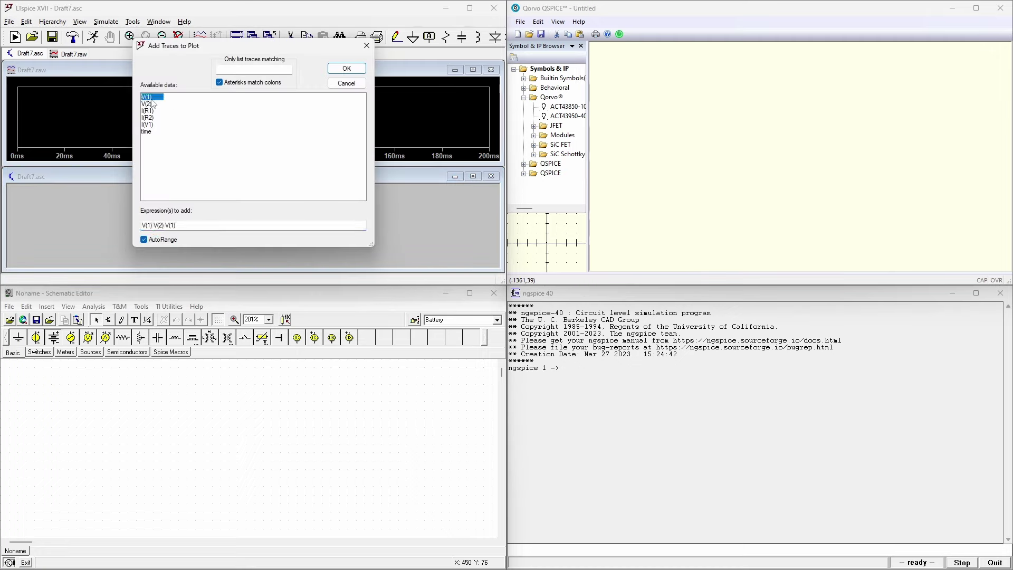
left_click(346, 68)
type("*Hello World V1 1 0 5 R1 1 2 1k R2 2 0 1k  .tran 10µ 200m")
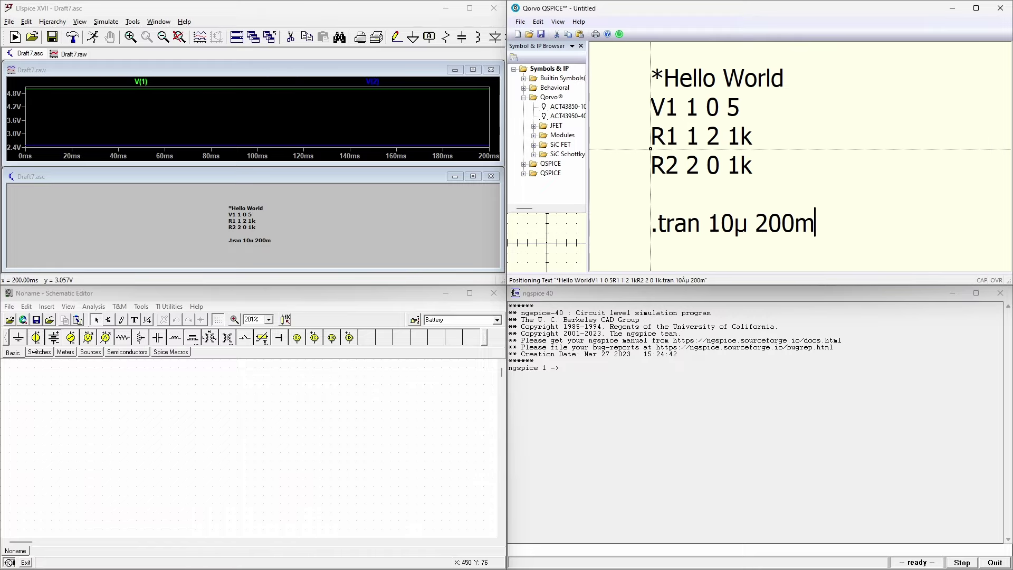
Step: Place the netlist text in QSPICE, run it, and move the Untitled.qraw waveform window into view
left_click(665, 149)
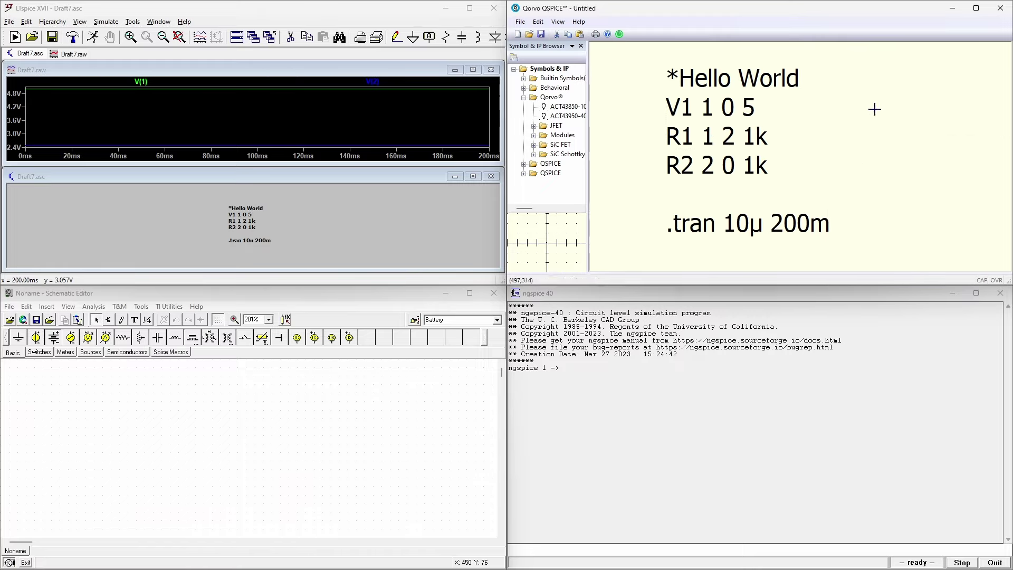
right_click(874, 109)
left_click(886, 113)
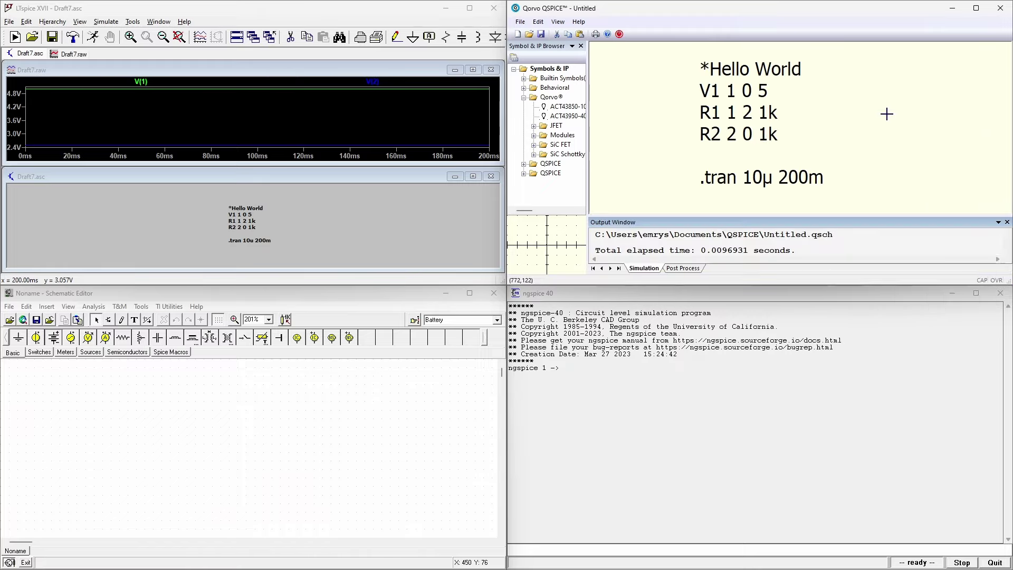
left_click_drag(734, 45, 725, 18)
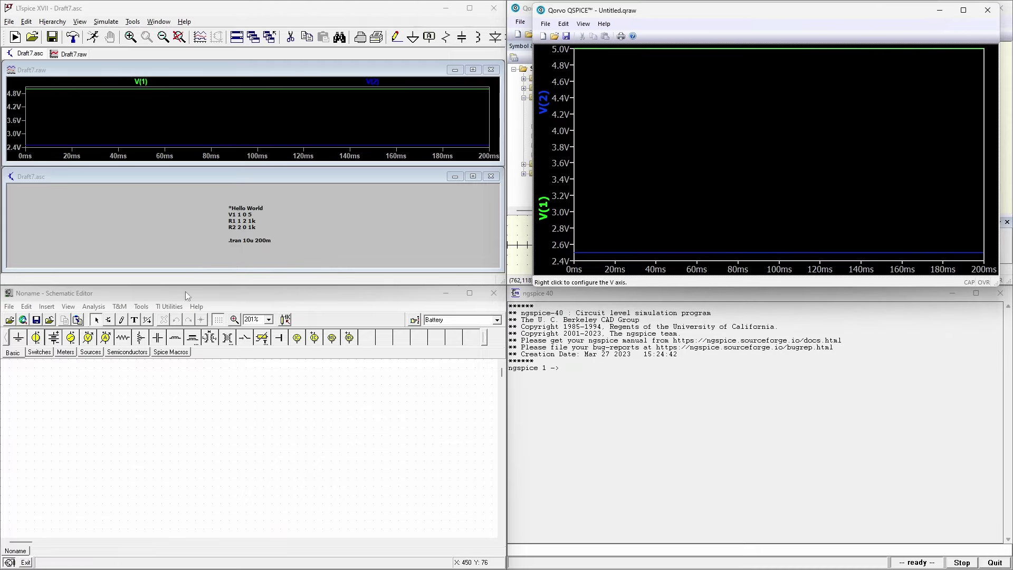
Step: In TINA-TI, compile the netlist and calculate DC nodal voltages: node 1 at 5V, node 2 at 2.5V
left_click(227, 280)
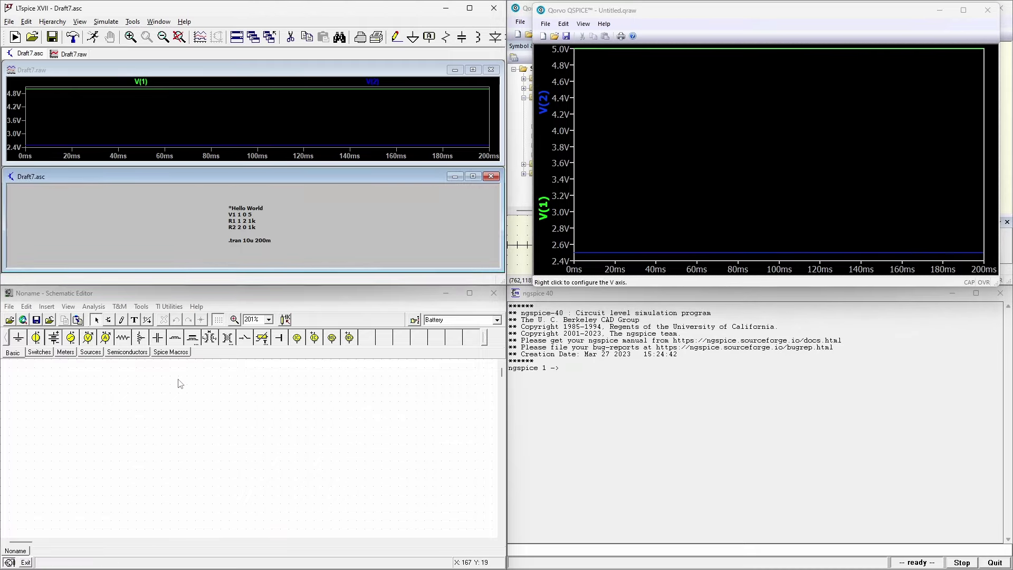
left_click(151, 394)
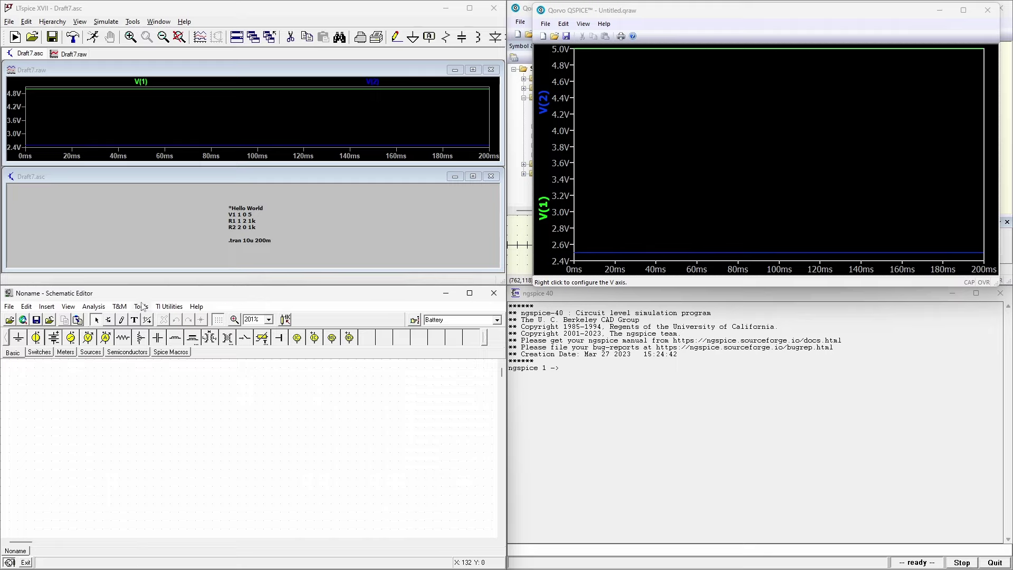
left_click(143, 308)
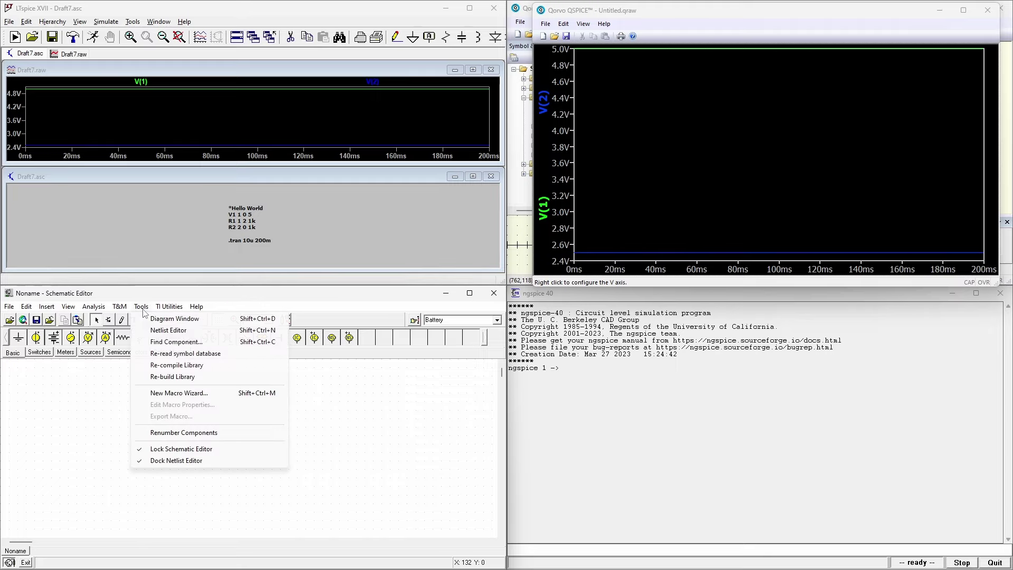
left_click(168, 330)
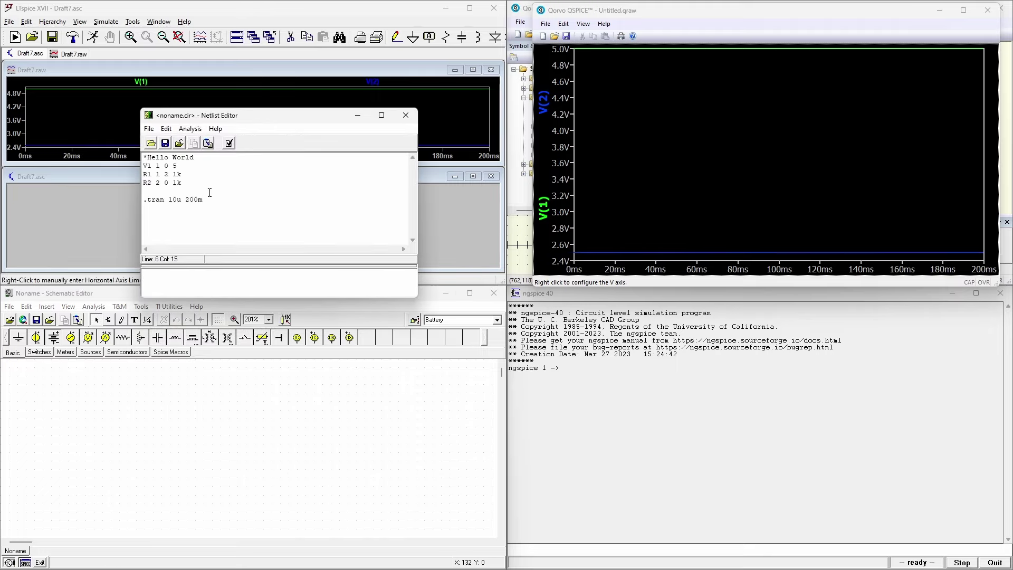
left_click(191, 130)
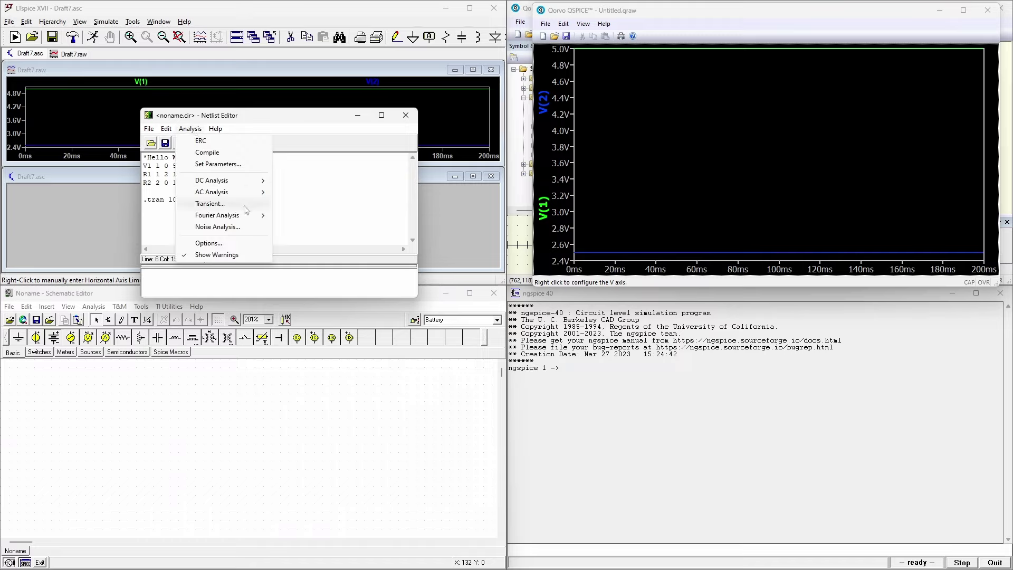
left_click(295, 181)
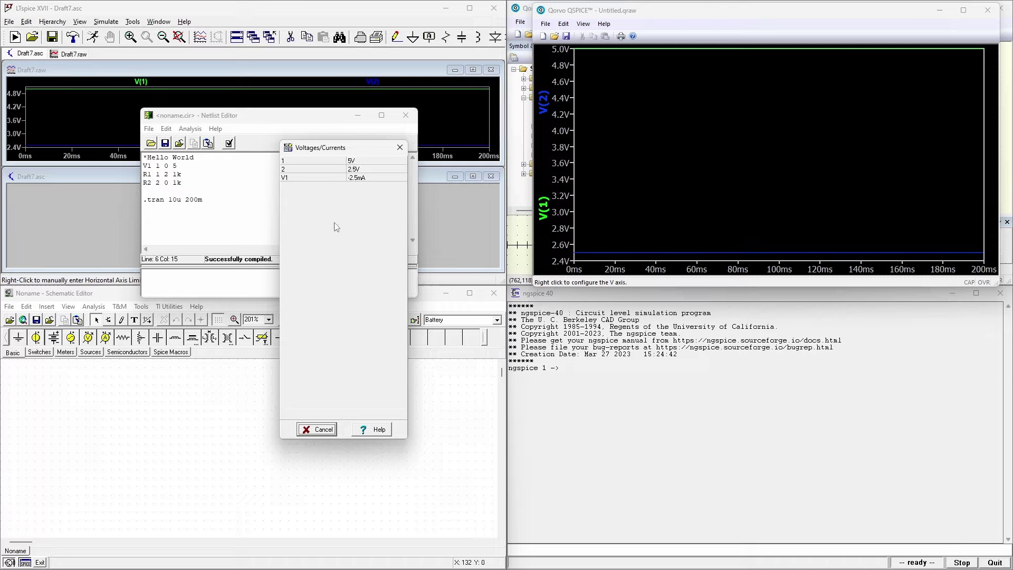
left_click(316, 429)
left_click(406, 115)
Step: Close TINA-TI's results and run 'source helloworld.cir' in the ngspice console
left_click(659, 499)
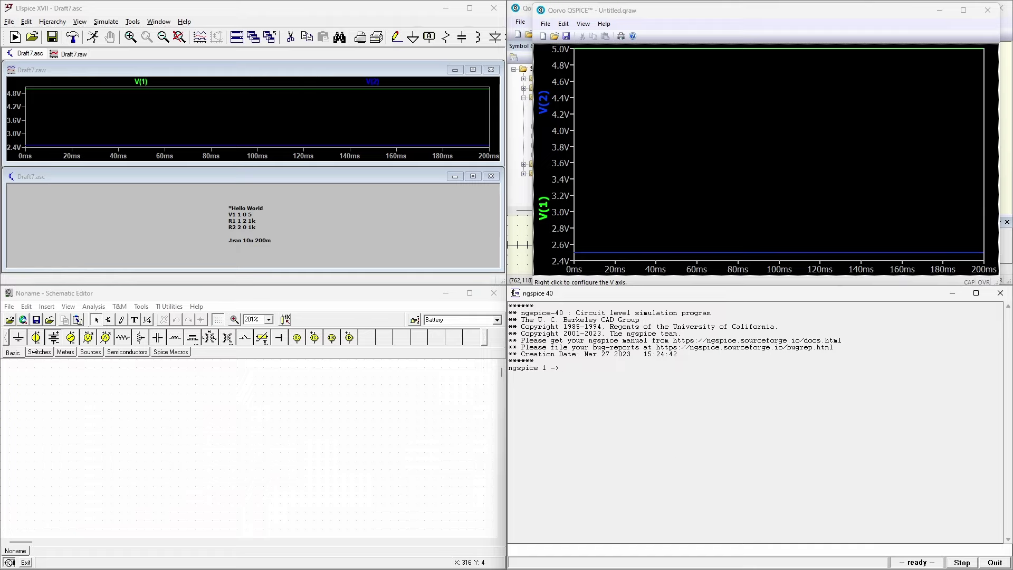
key("alt+Tab")
left_click_drag(941, 184, 914, 229)
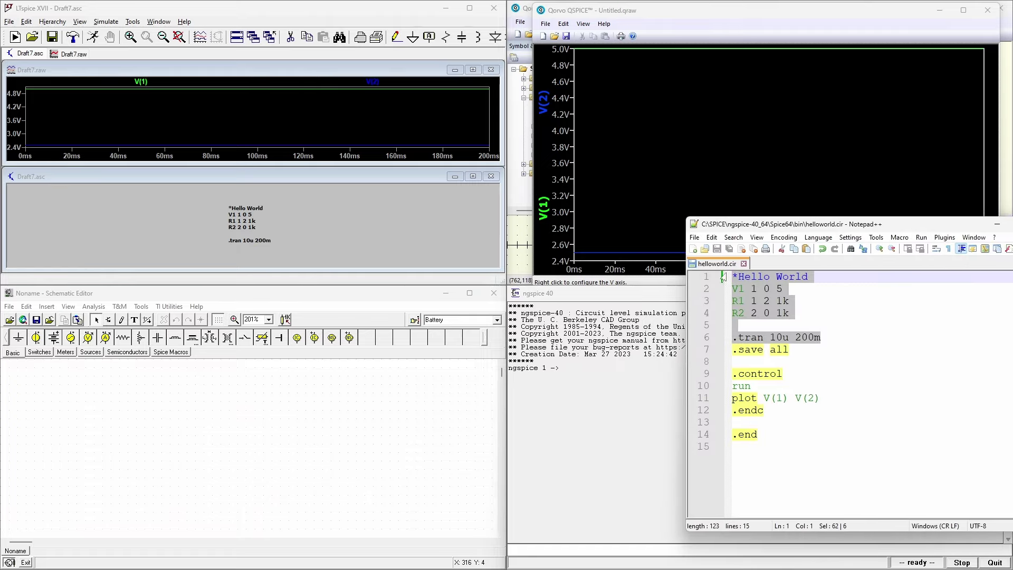
left_click_drag(770, 226, 963, 227)
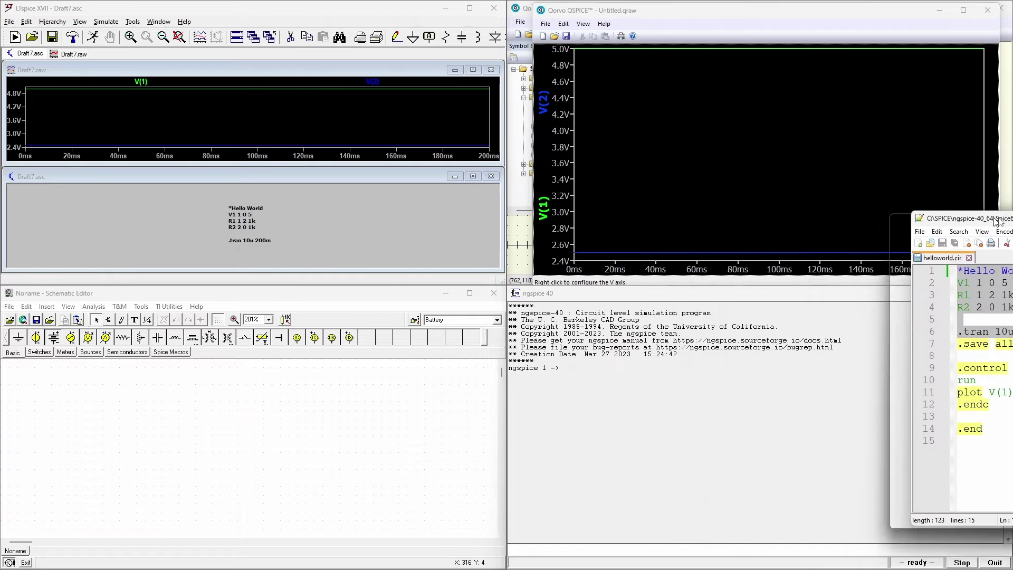
left_click(719, 397)
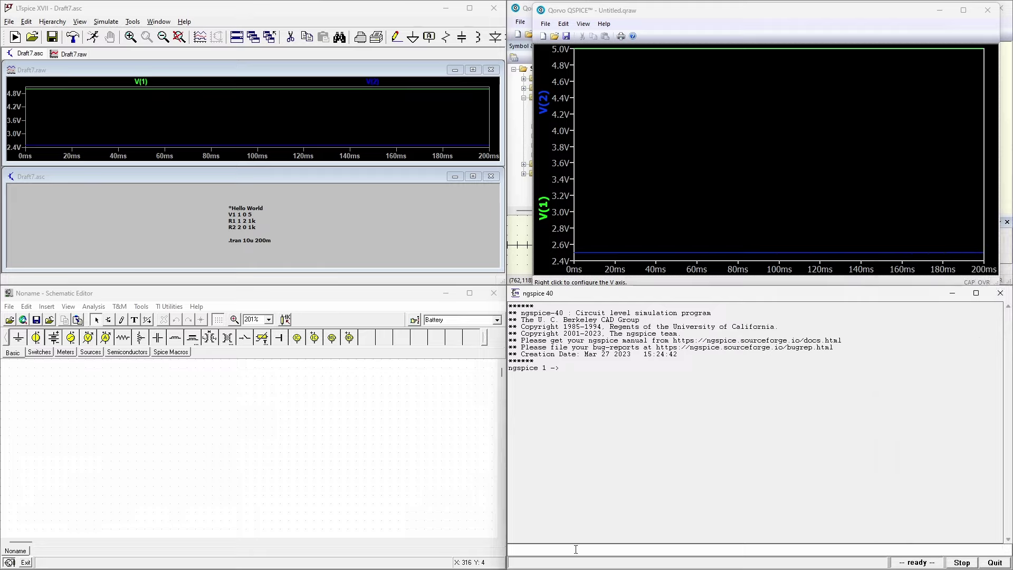
type("source helloworld.cir")
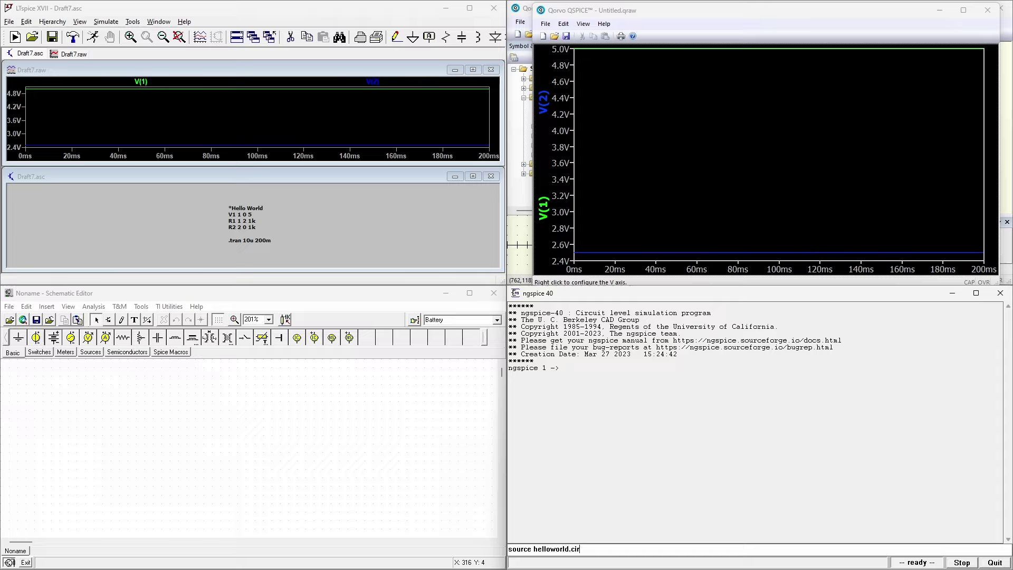
key("Return")
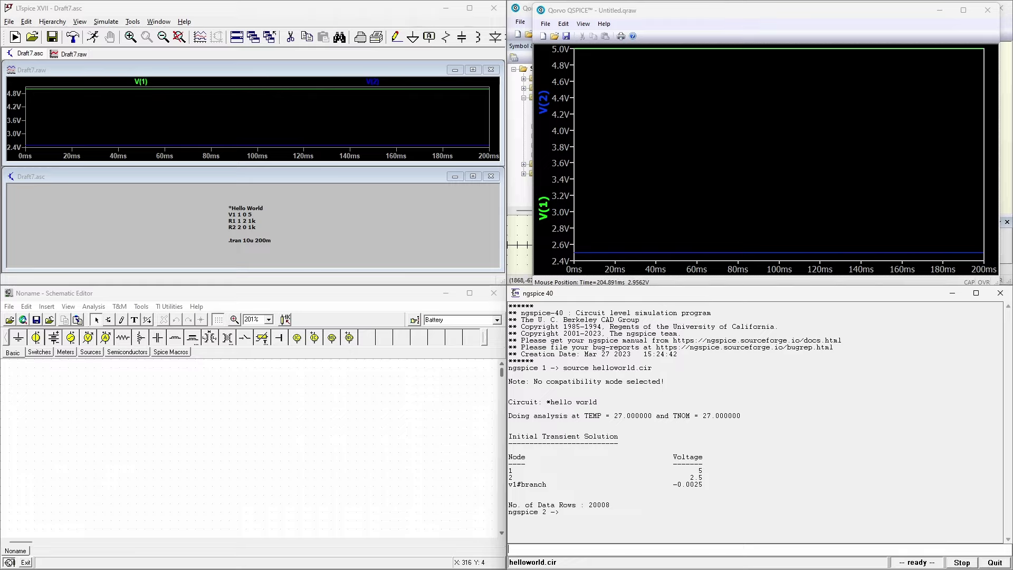
Step: Inspect the v(1)/v(2) tran1 plot, close it, and bring helloworld.cir in Notepad++ into view
left_click_drag(950, 52, 551, 147)
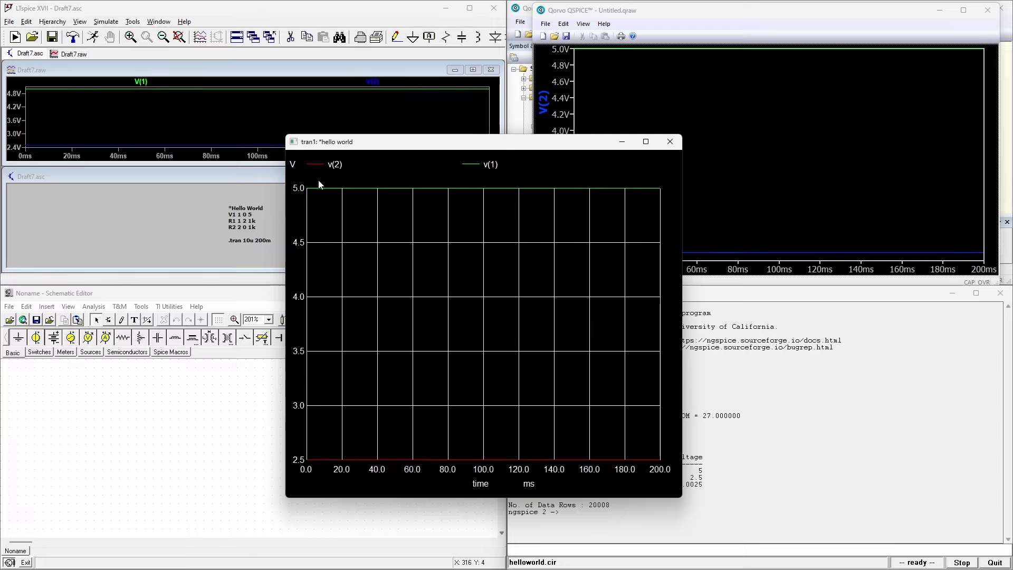
left_click_drag(485, 145, 327, 155)
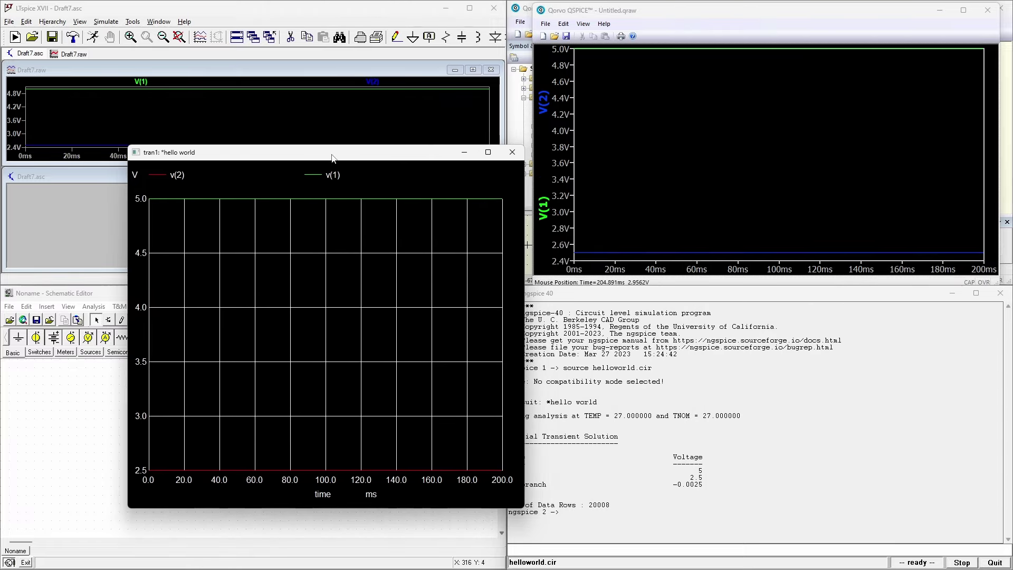
left_click(512, 152)
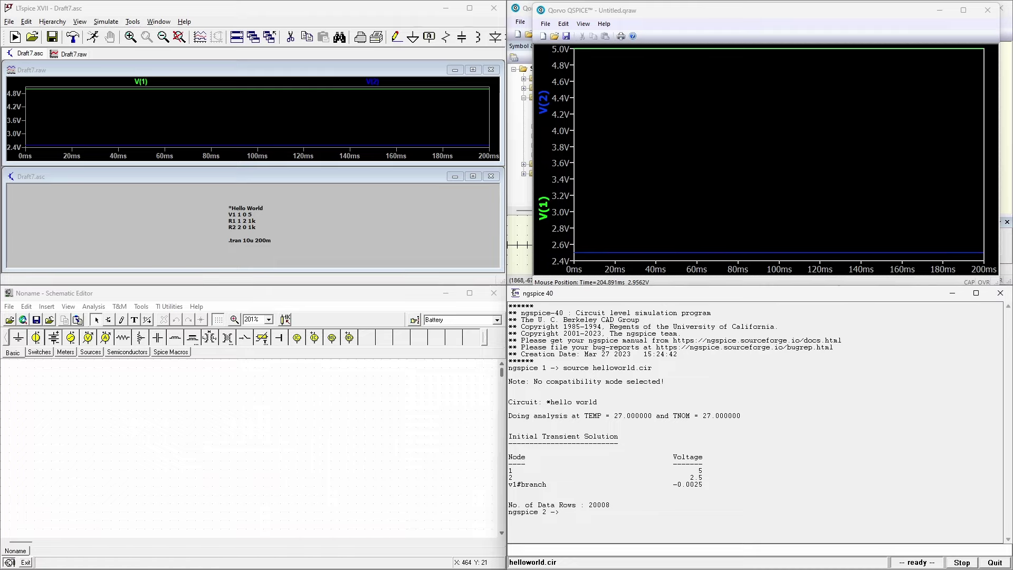
left_click_drag(1012, 174, 831, 182)
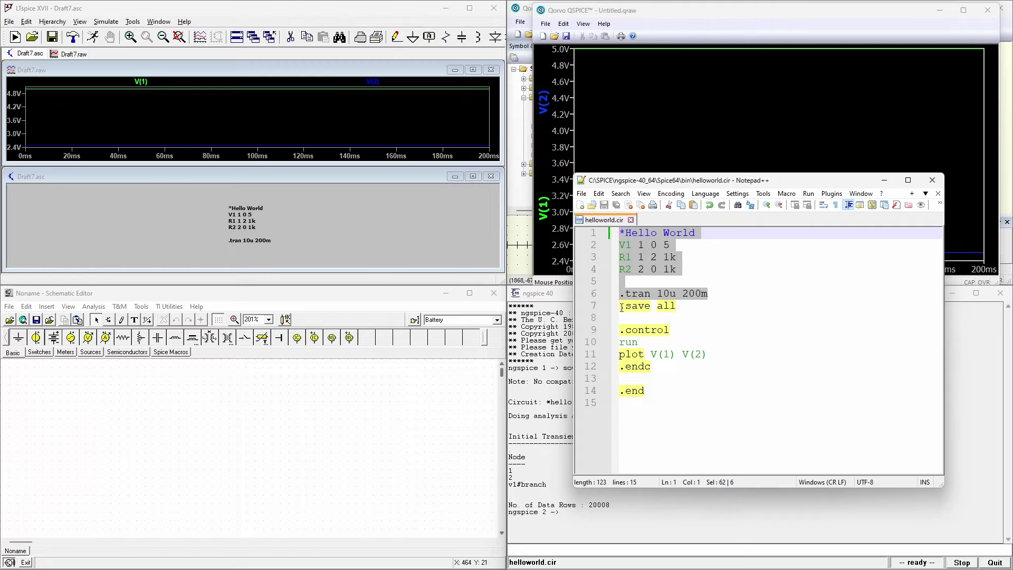
Step: Review the .save all, run and plot lines in helloworld.cir, then start a blank 'new 1' tab
left_click_drag(620, 307, 669, 306)
left_click(665, 317)
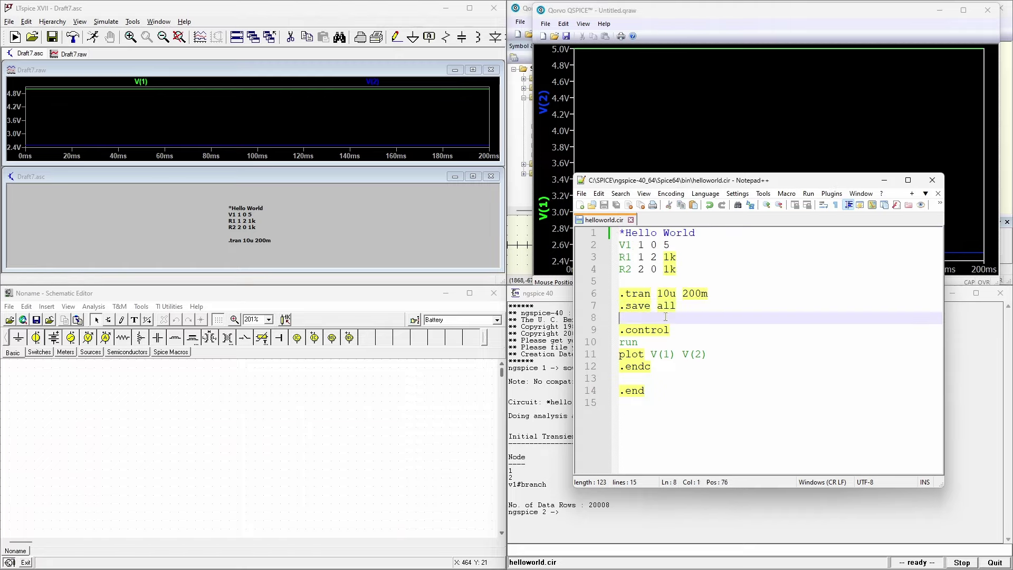
double_click(629, 343)
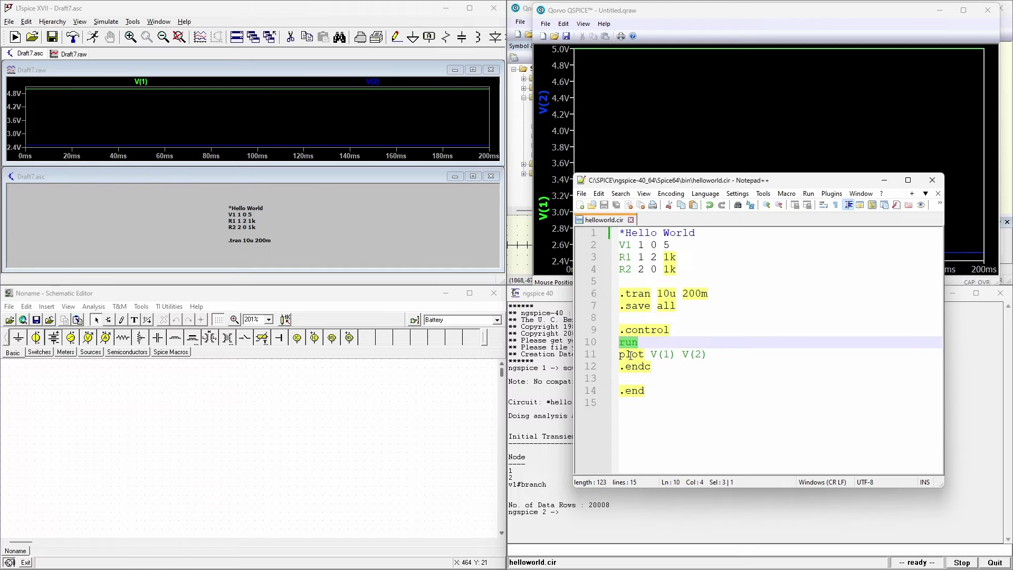
double_click(631, 355)
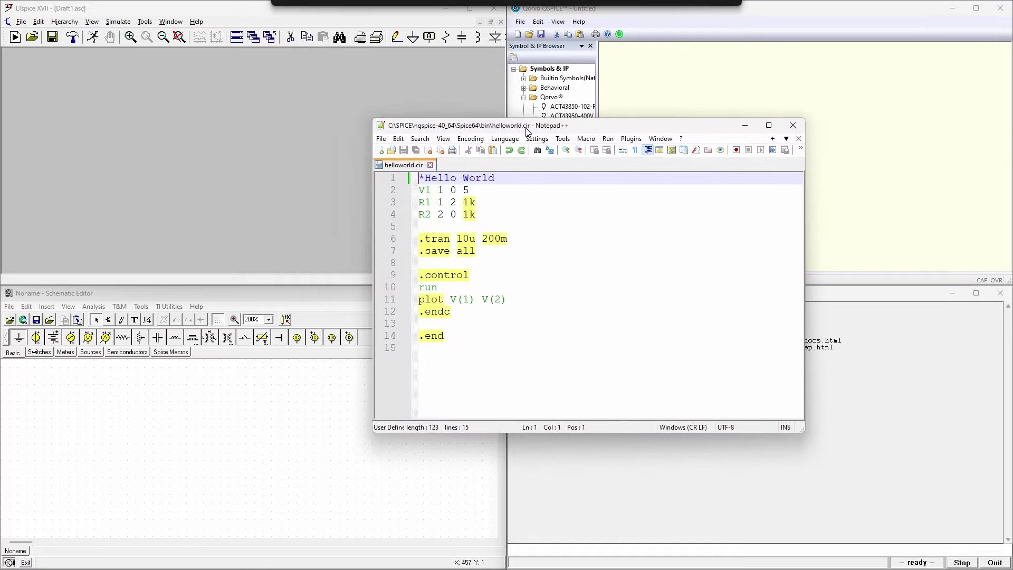
left_click_drag(451, 118, 368, 119)
double_click(367, 161)
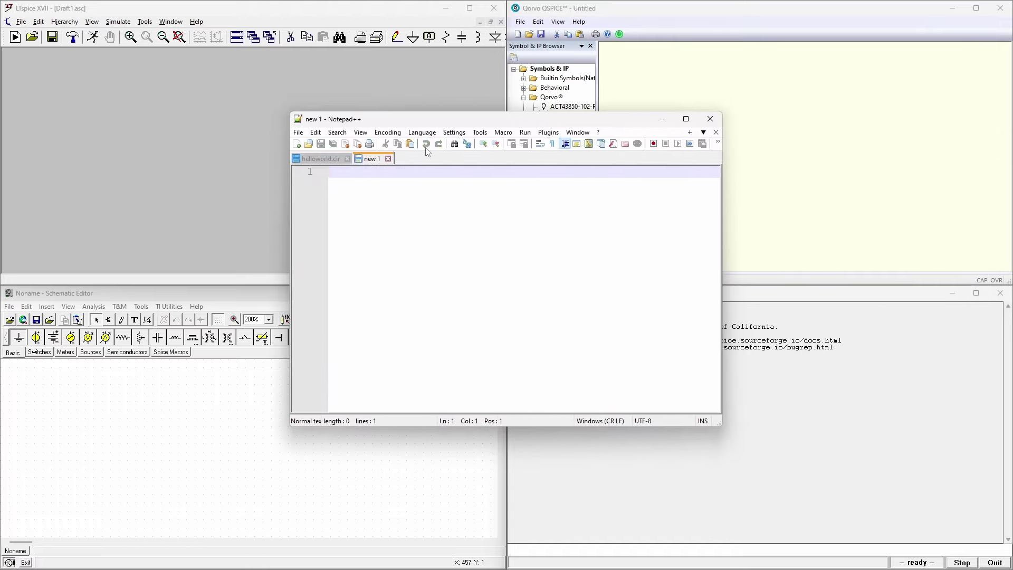
Step: Set Spice syntax and enter '* Subcircuit example' and '.SUBCKT MYSUBCKT INA INB OUTA OUTB AGND'
left_click(430, 133)
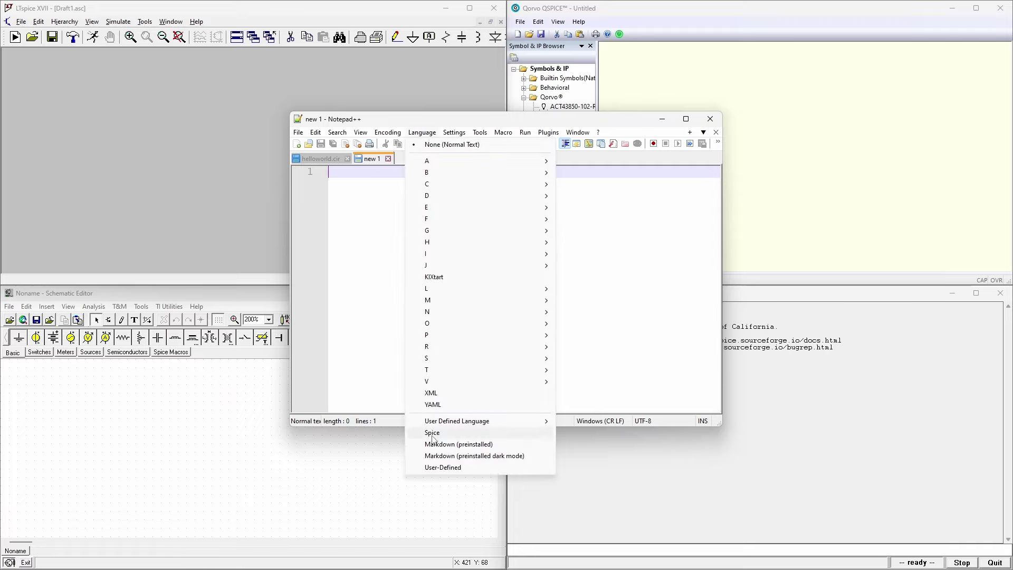
left_click(449, 436)
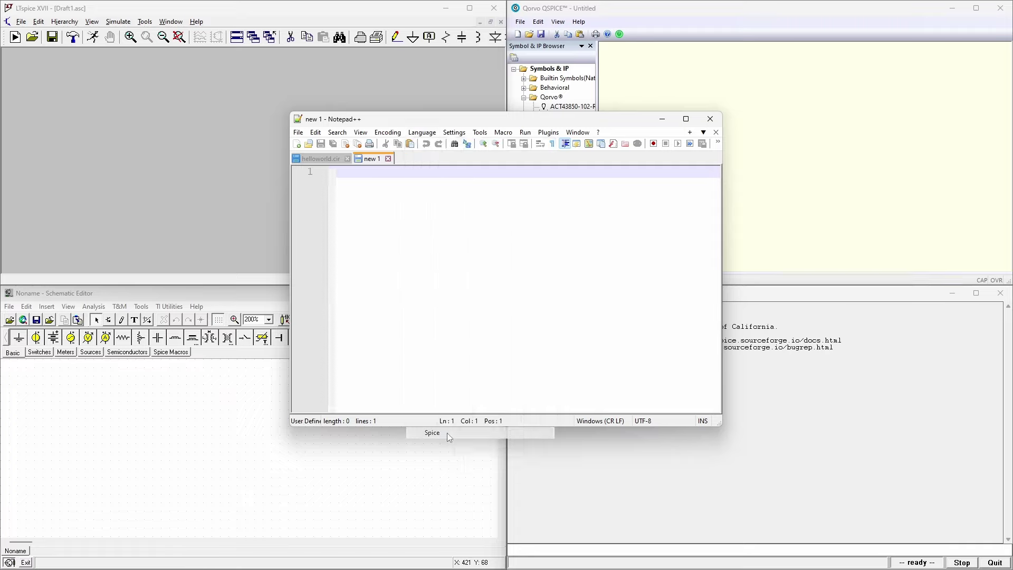
type("* Subcircuit example")
key("Return")
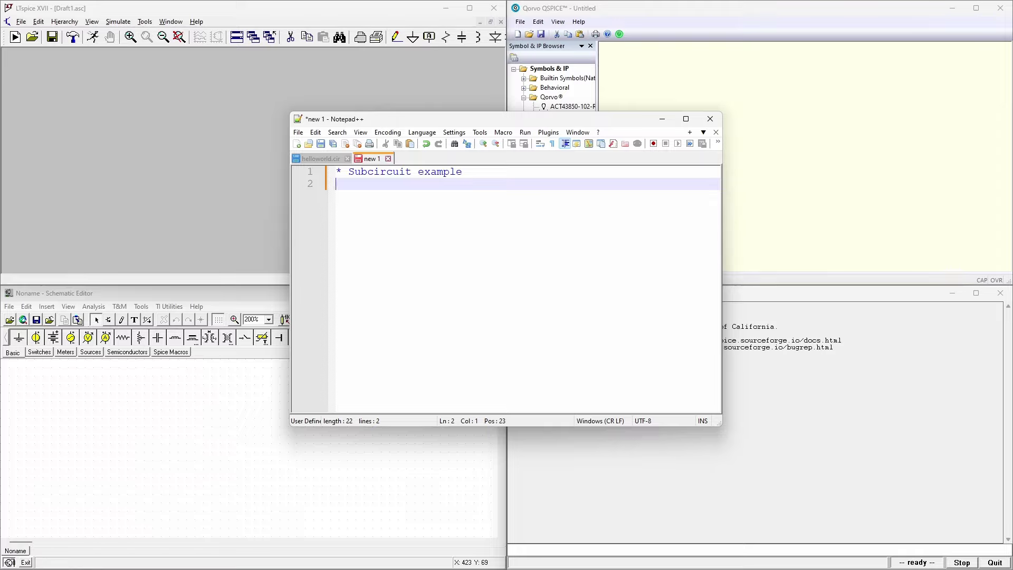
type(".SUBCKT MYSUBCKT INA INB OUTA")
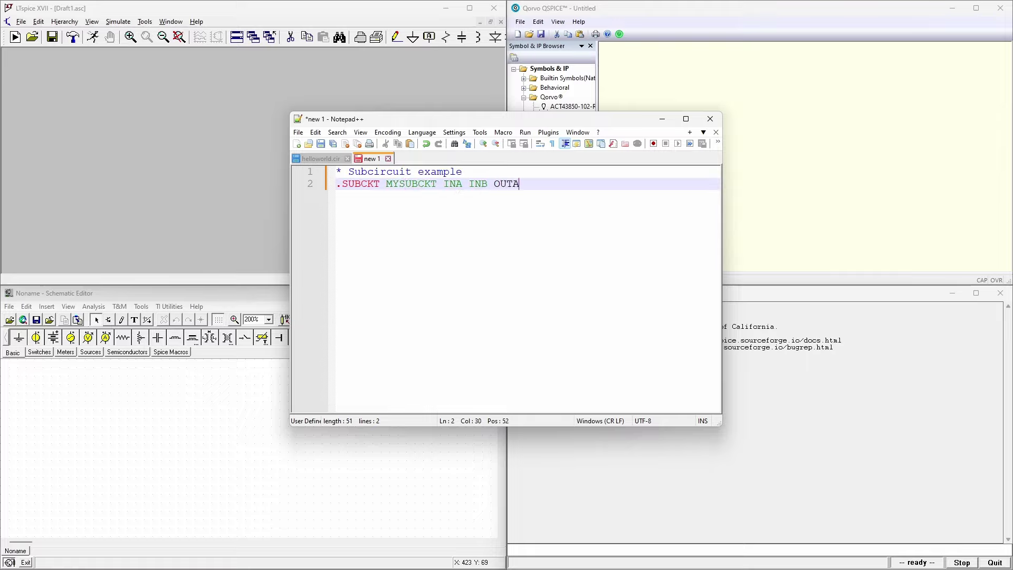
type(" OUTB AGND")
key("Return")
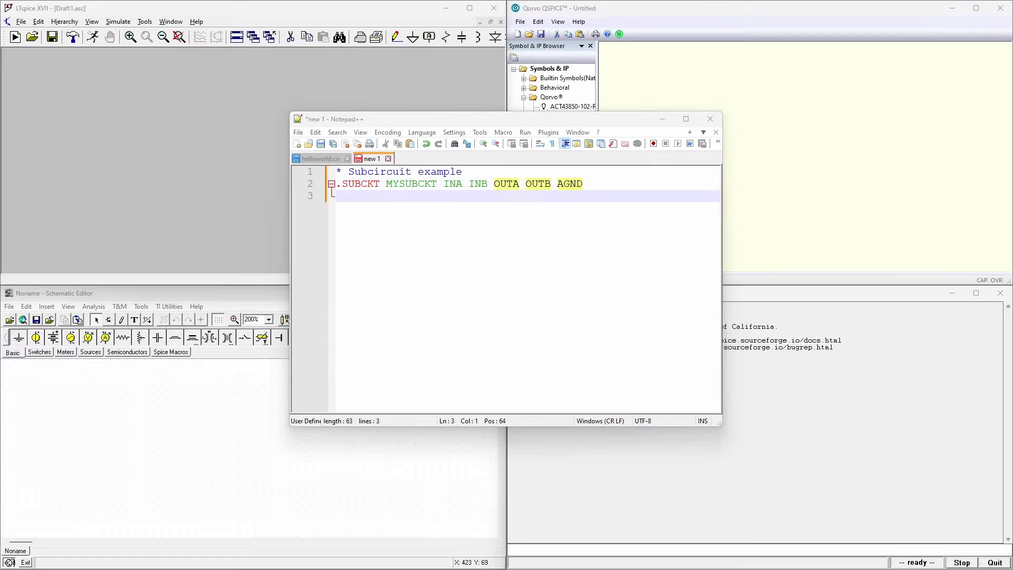
Step: Paste the ten-line Buffer 1 and Buffer 2 body at line 3, then check where INTA and AGND are used
left_click(351, 202)
type("* Buffer 1 EA_COPY  INTA AGND  INA AGND  1 R1 INTA INTA_DELAY 1k C1 INTA_DELAY AGND 1n EOUTA OUTA AGND VALUE={IF(V(INTA_DELAY)>0.5,1,0)} * Buffer 2 EB_COPY  INTB AGND  INB AGND  1 R2 INTB INTB_DELAY 10k C2 INTB_DELAY AGND 1n EOUTB OUTB AGND VALUE={IF(V(INTB_DELAY)>0.5,1,0)}")
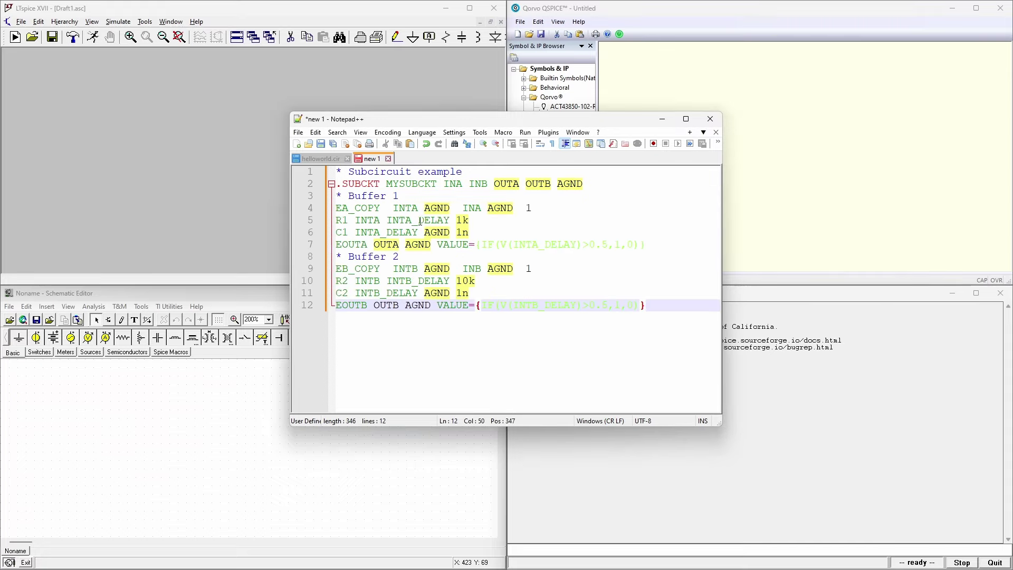
key("Up")
key("Up")
key("Up")
key("Up")
key("Up")
key("Up")
key("Up")
key("Up")
key("Up")
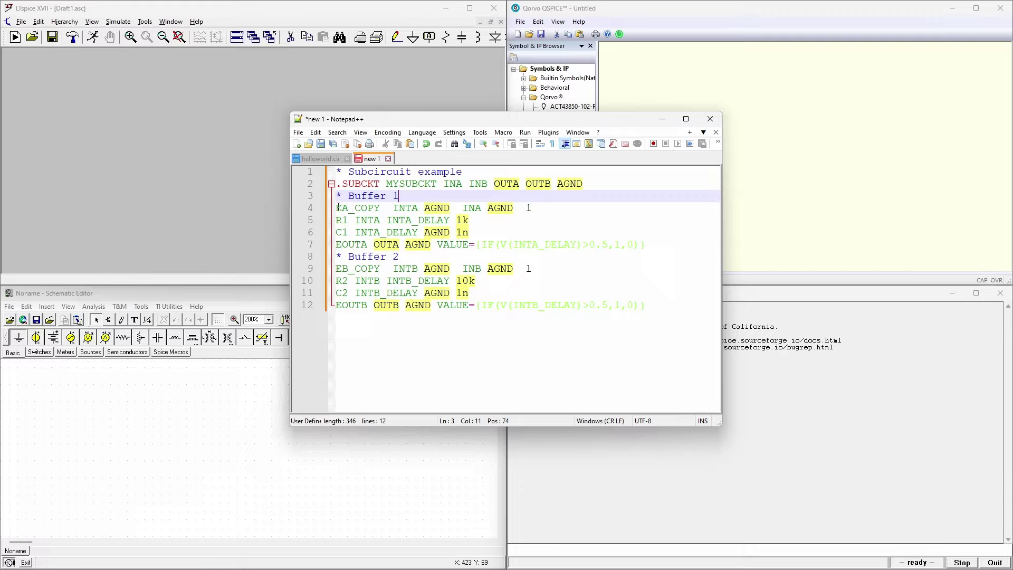
left_click_drag(337, 210, 343, 210)
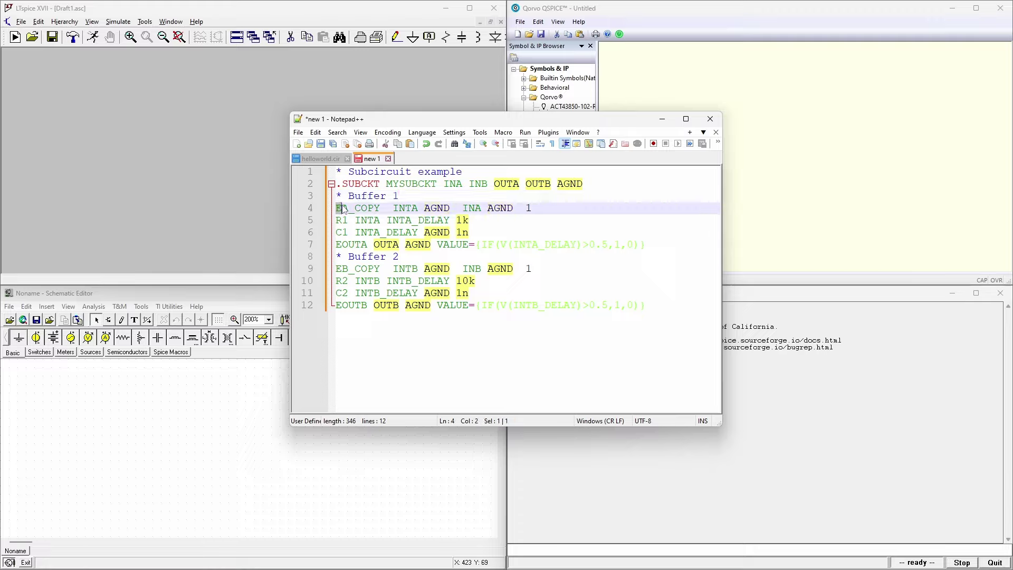
double_click(394, 208)
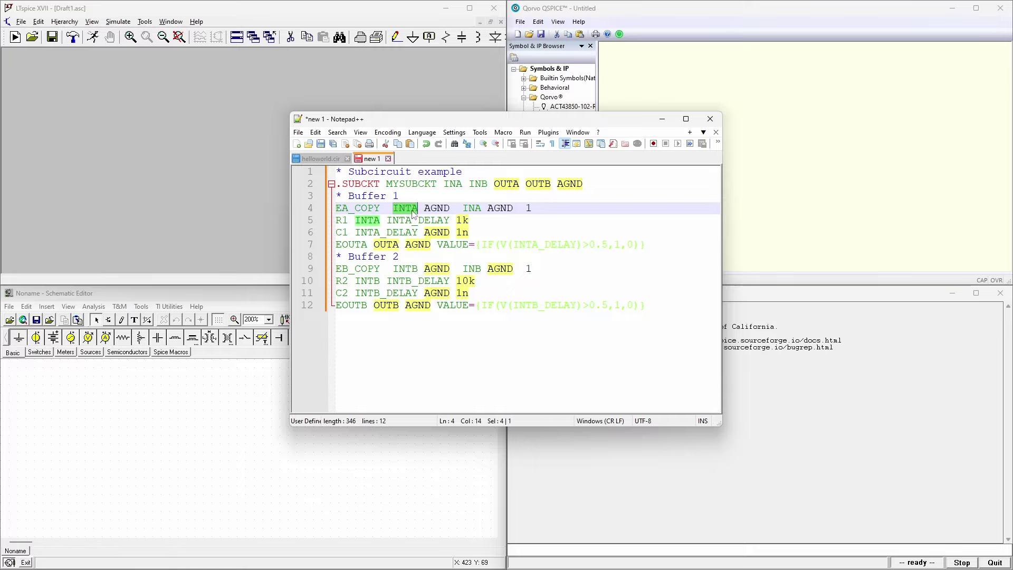
double_click(446, 210)
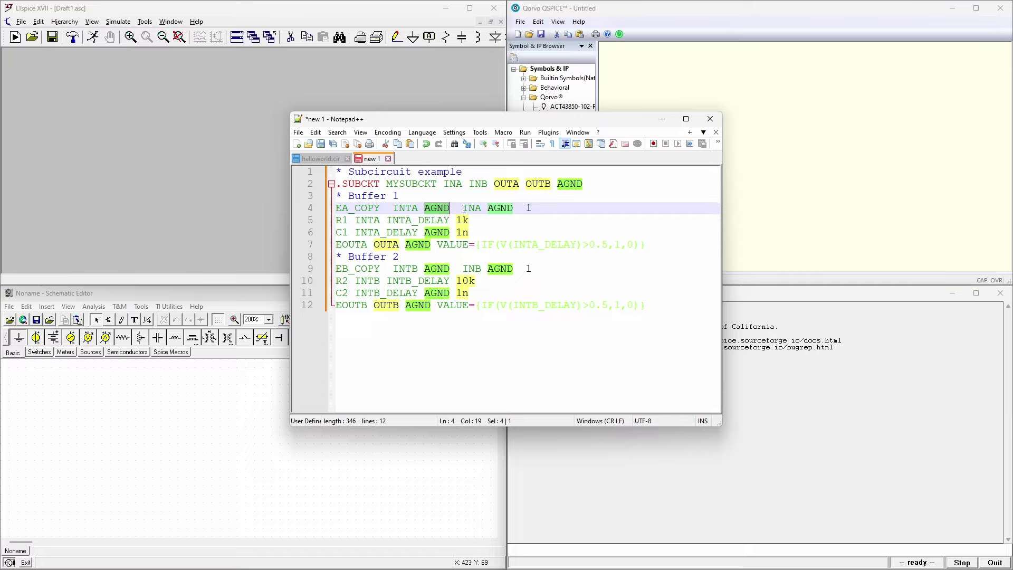
left_click(437, 220)
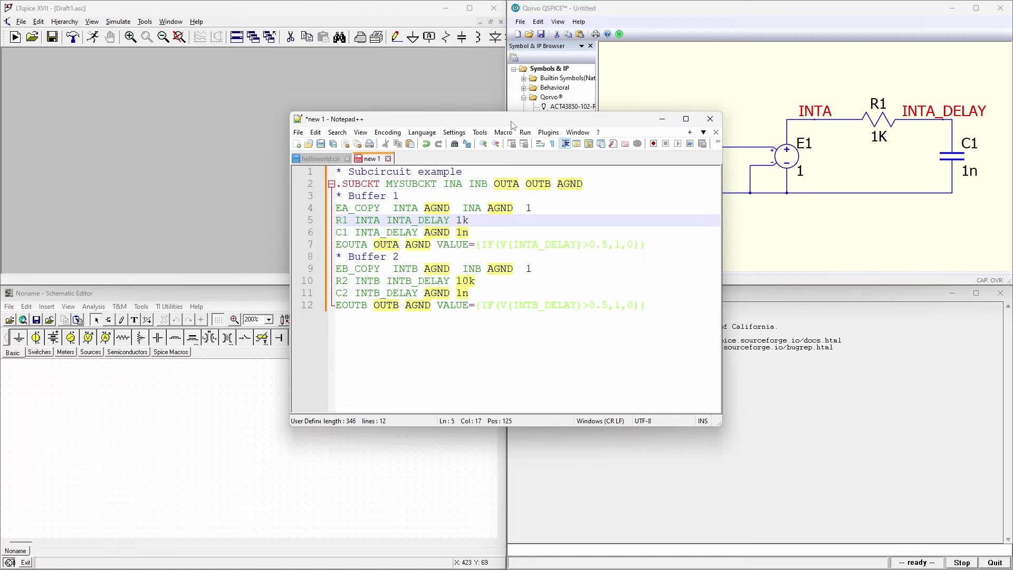
left_click_drag(512, 125, 439, 142)
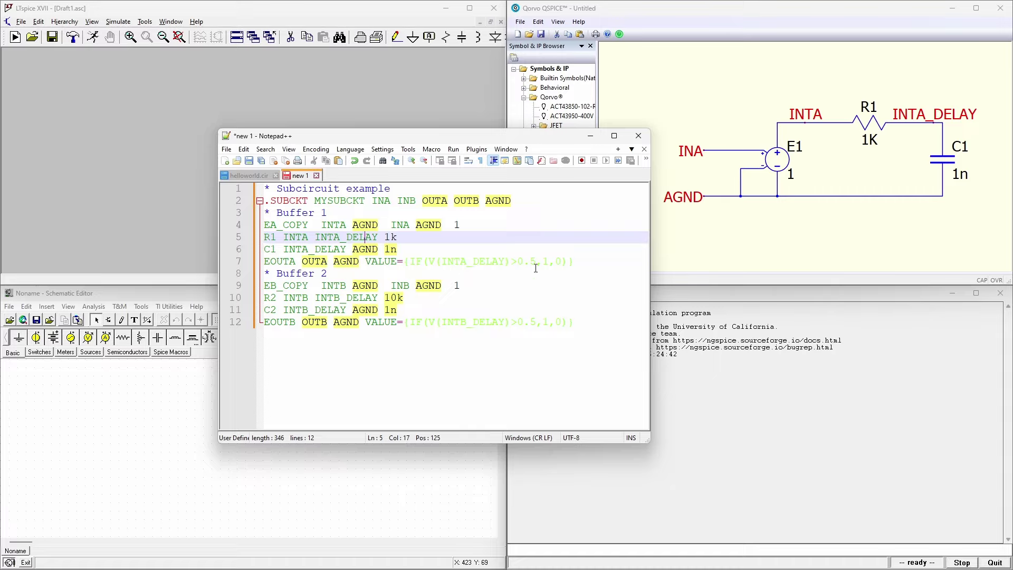
left_click(277, 261)
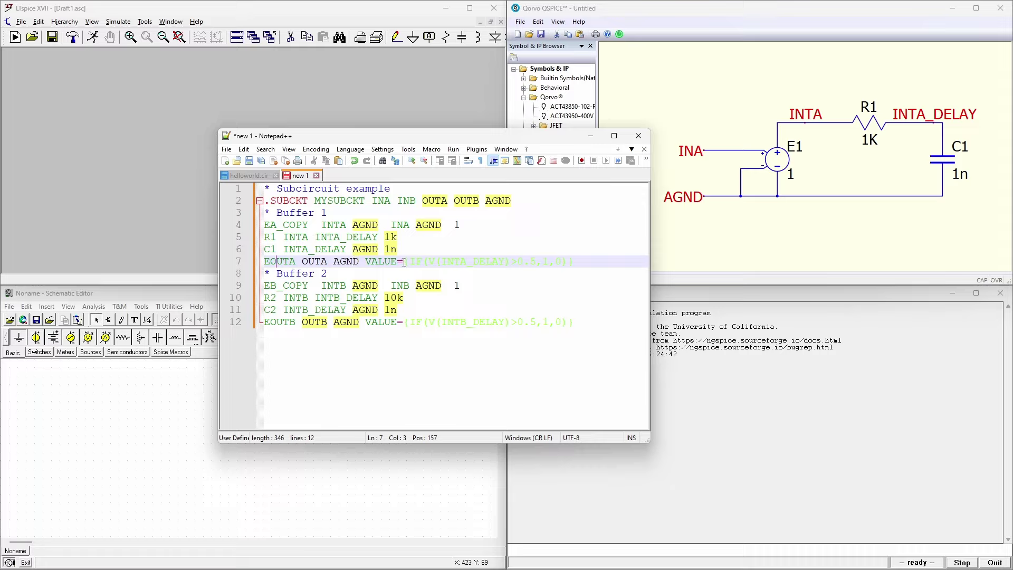
Step: Split the IF expression onto line 8 and add an opening brace after VALUE= on EOUTA
left_click(405, 261)
key("Return")
left_click(409, 261)
type("{")
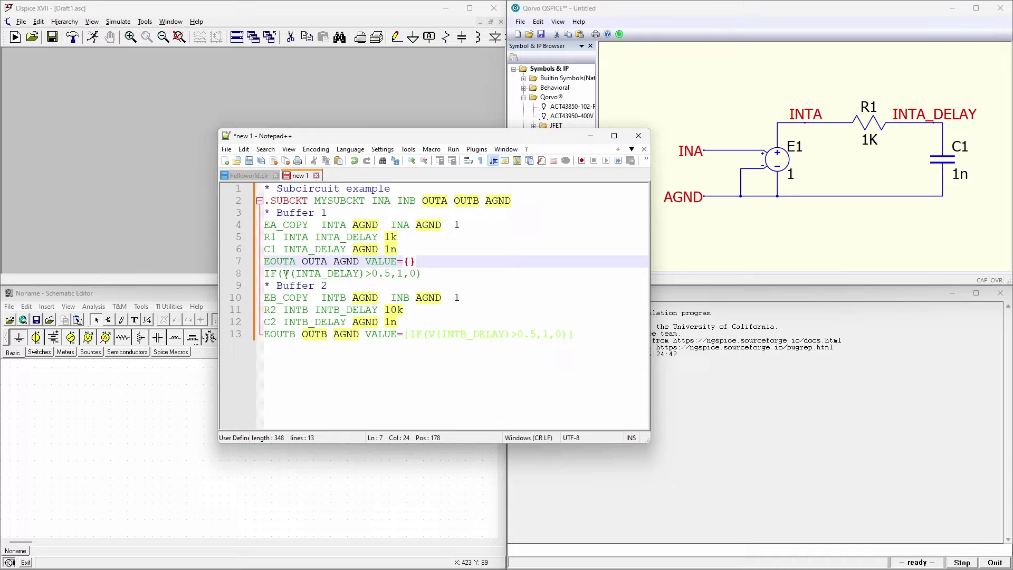
Step: Clean the line-8 expression to IF(V(INTA_DELAY)>0.5,1,0), removing the stray AGND and ,0
left_click_drag(285, 274, 384, 273)
left_click(396, 274)
double_click(397, 274)
left_click(409, 274)
double_click(412, 274)
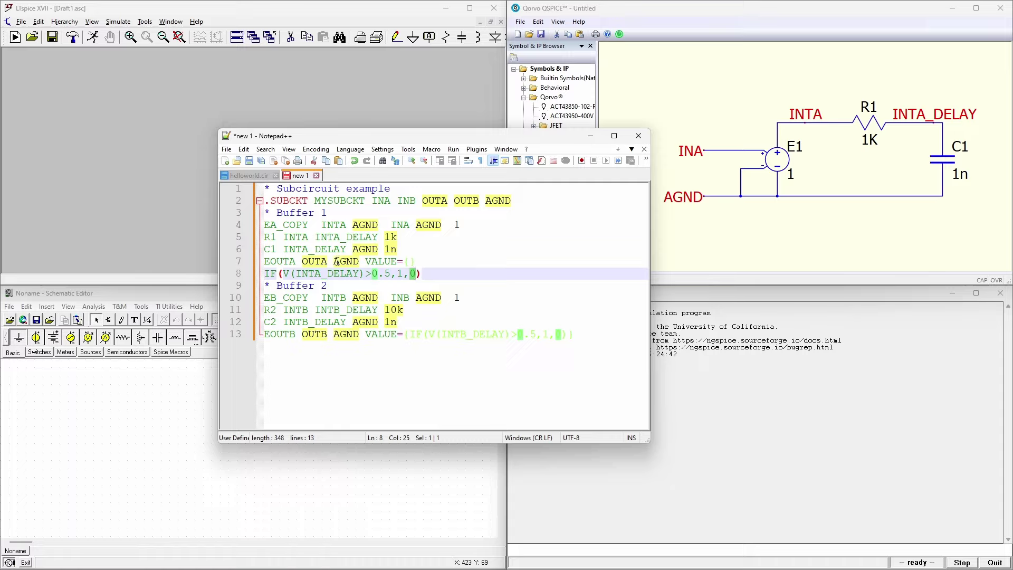
double_click(285, 274)
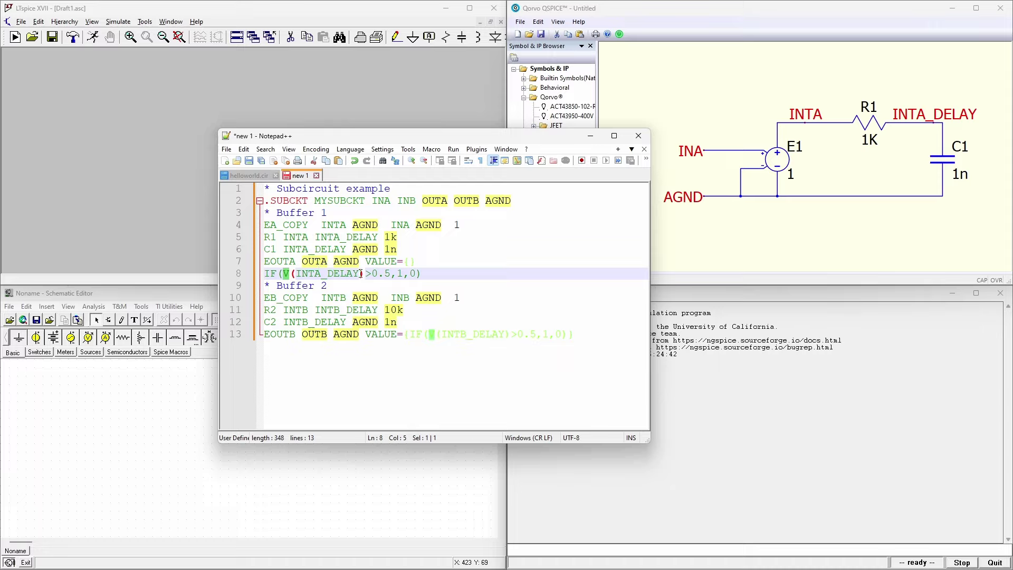
left_click(361, 274)
type(",AGND")
key("shift+Left")
key("shift+Left")
key("shift+Left")
key("shift+Left")
key("shift+Left")
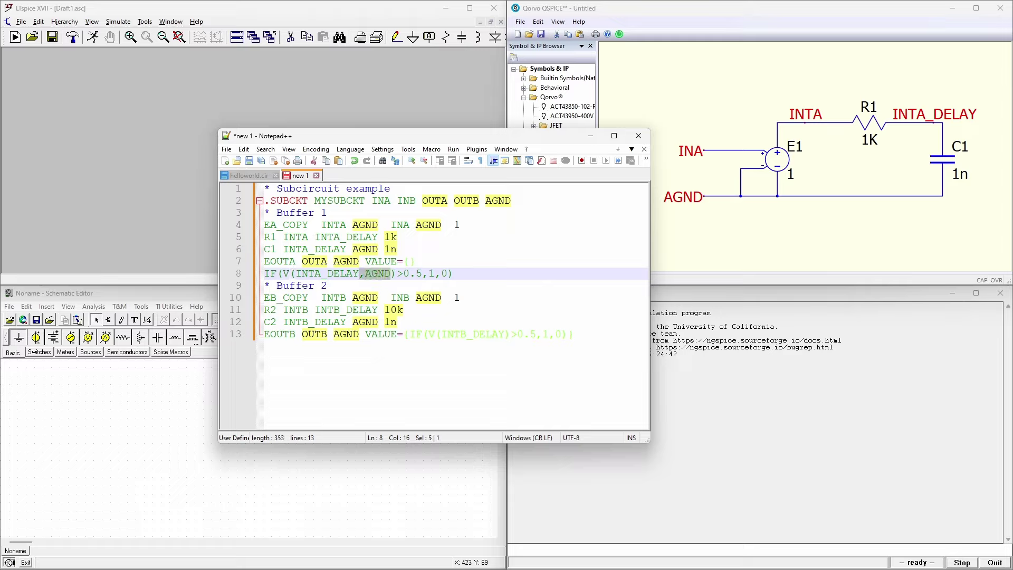
key("Right")
key("shift+Left")
key("shift+Left")
key("shift+Left")
key("shift+Left")
type("0")
key("BackSpace")
key("BackSpace")
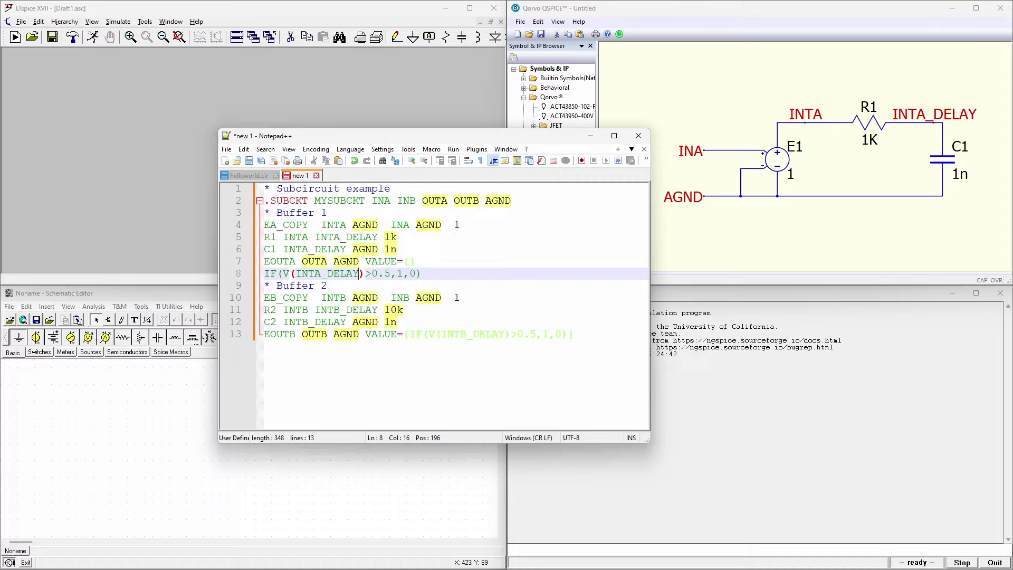
Step: Move the line-8 IF expression inside the EOUTA braces
key("End")
key("shift+Home")
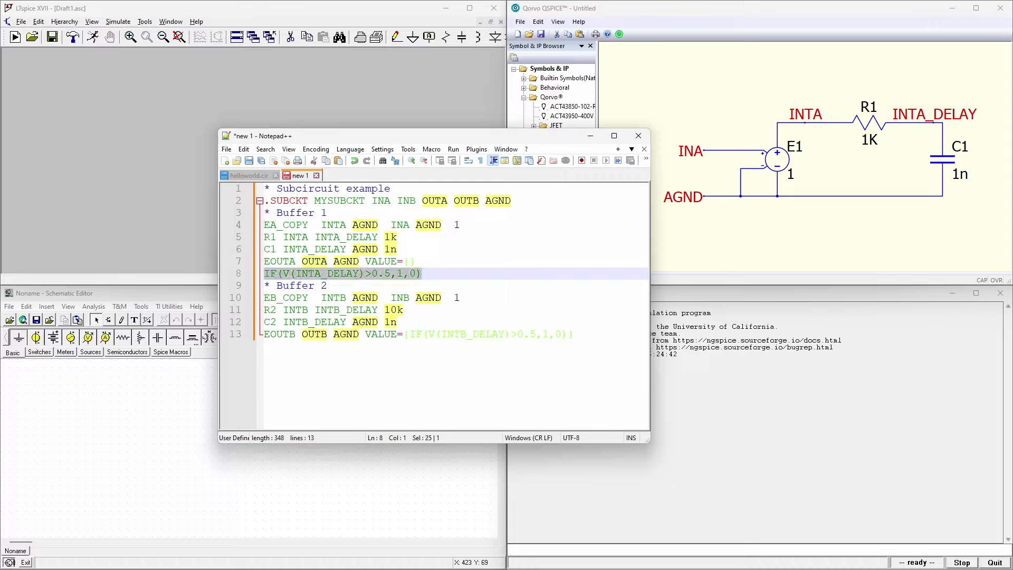
key("ctrl+x")
key("Left")
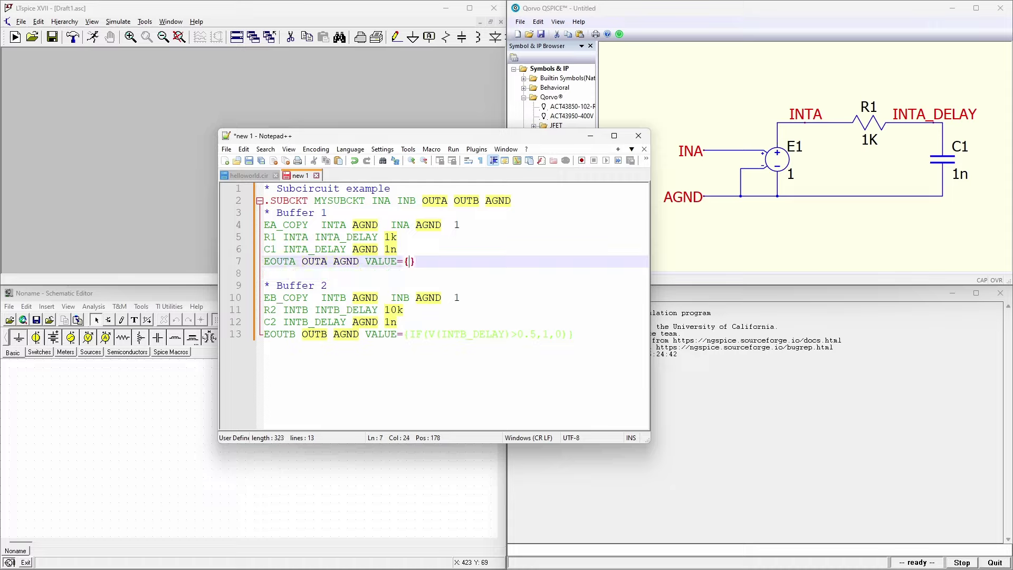
key("ctrl+v")
Step: Check Buffer 2's 10k R2 value and add blank lines after the netlist's last line
key("Down")
key("Down")
key("Down")
key("Down")
left_click(333, 285)
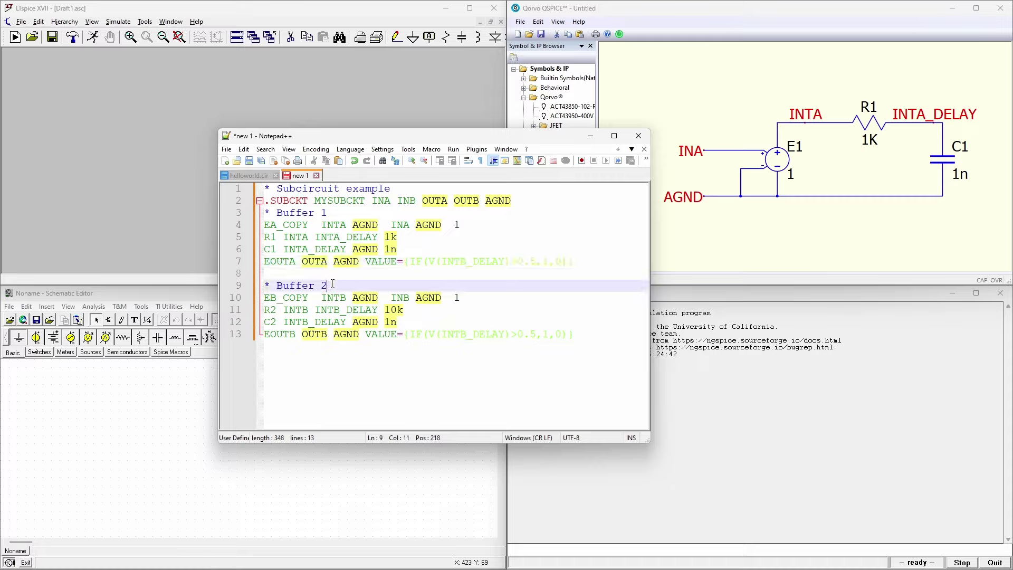
double_click(391, 310)
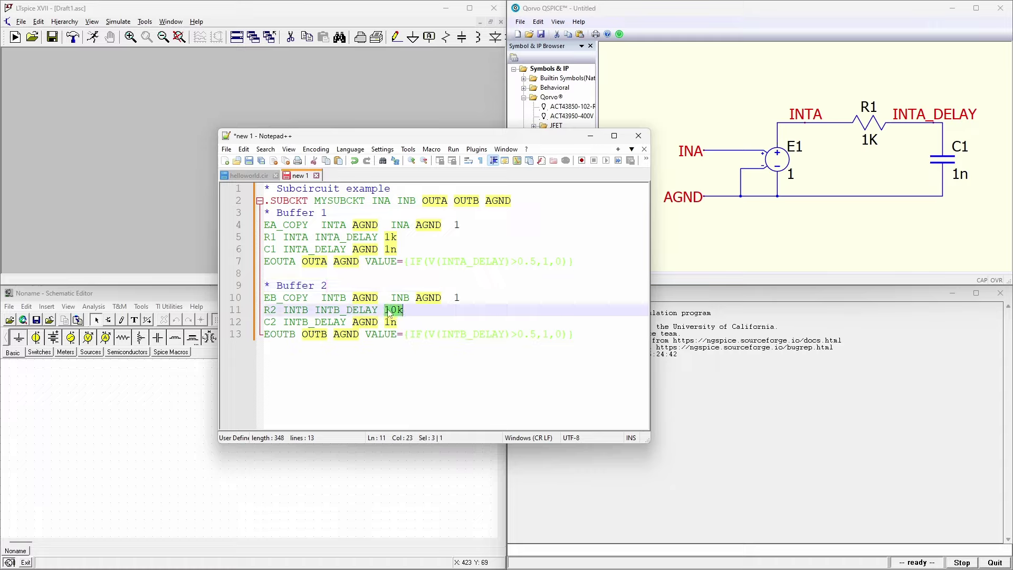
left_click(417, 353)
key("Return")
key("Return")
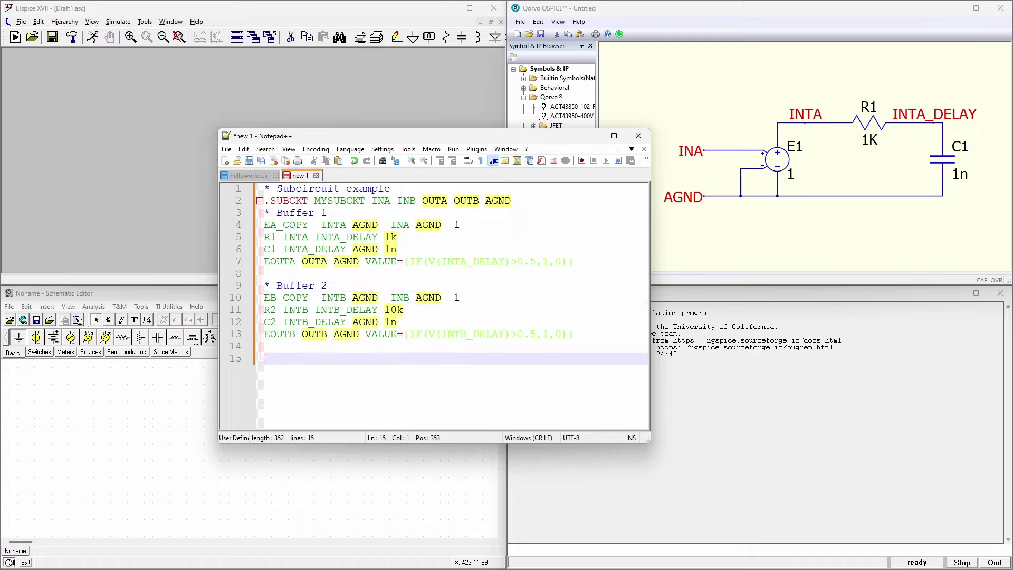
Step: Type .ENDS MYSUBCKT on the netlist's last line and dismiss the autocomplete suggestion
type(".ENDS")
type("MYSUBCKT")
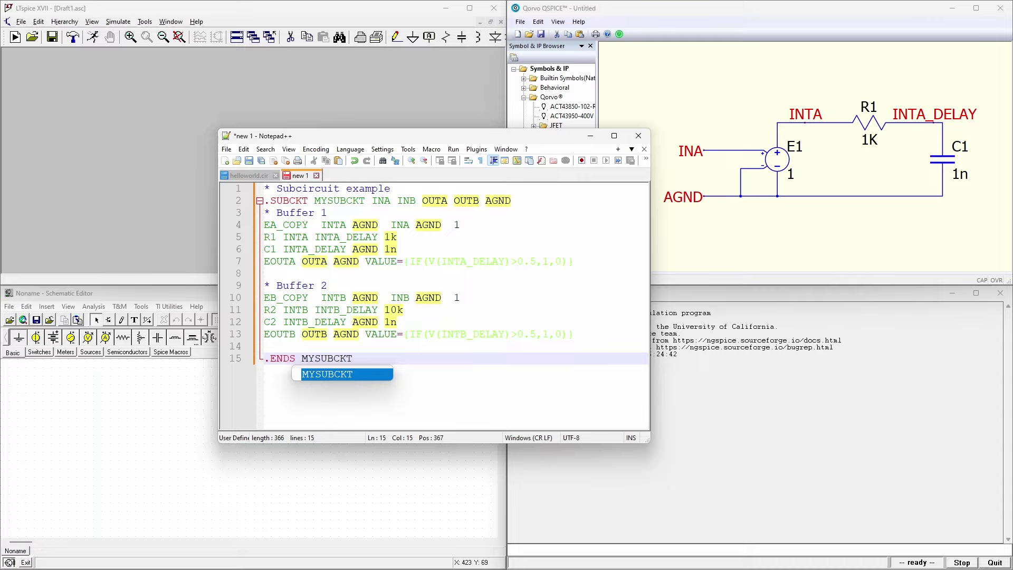
key("Escape")
Step: Delete the empty line before .ENDS and the blank line 8
key("Home")
key("BackSpace")
key("Up")
key("Up")
key("Up")
key("Up")
key("Up")
key("Home")
key("BackSpace")
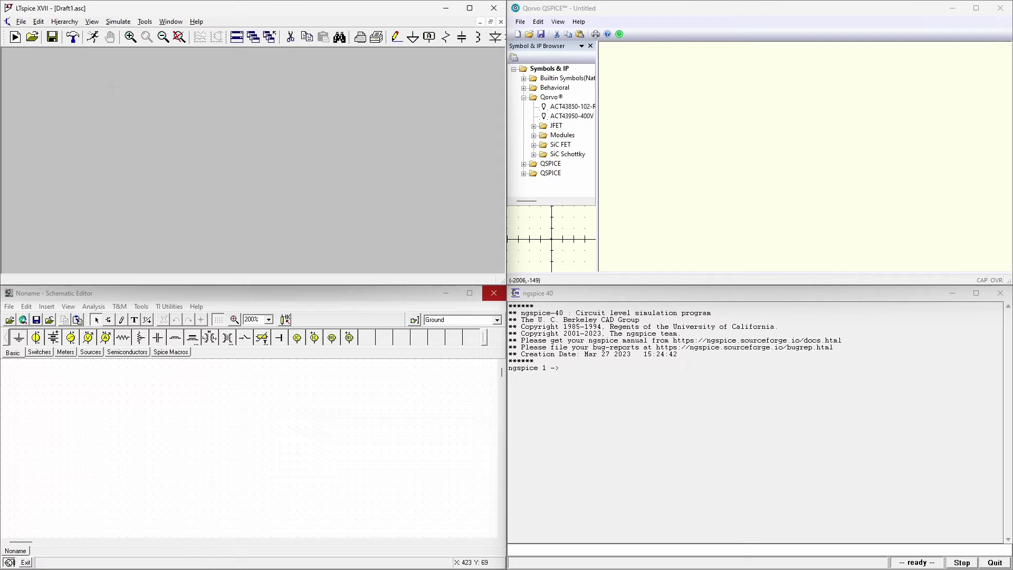
Step: Open subckt.lib in LTspice, using the All Files (*.*) filter to find it
left_click(24, 22)
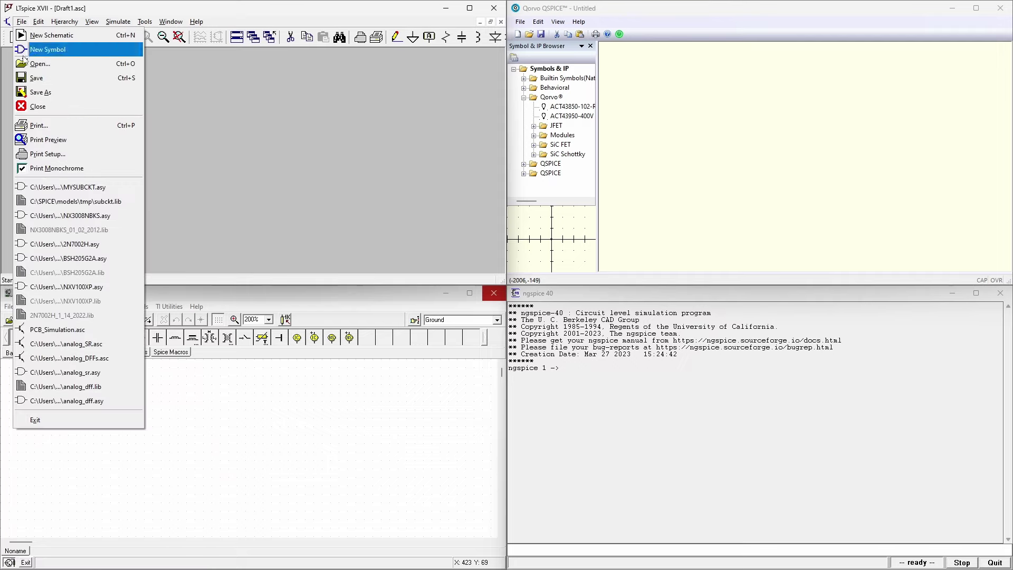
left_click(24, 58)
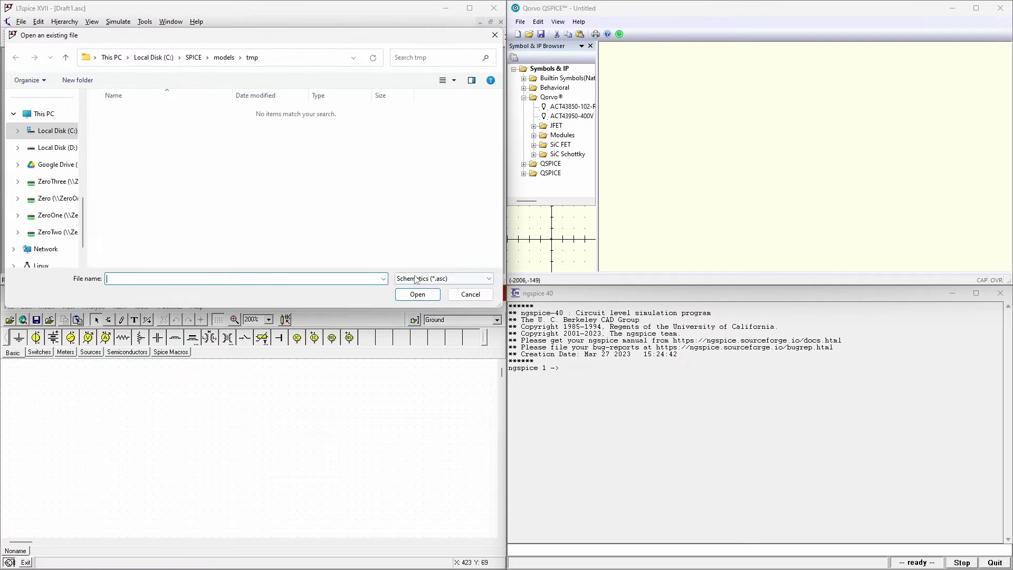
left_click(434, 278)
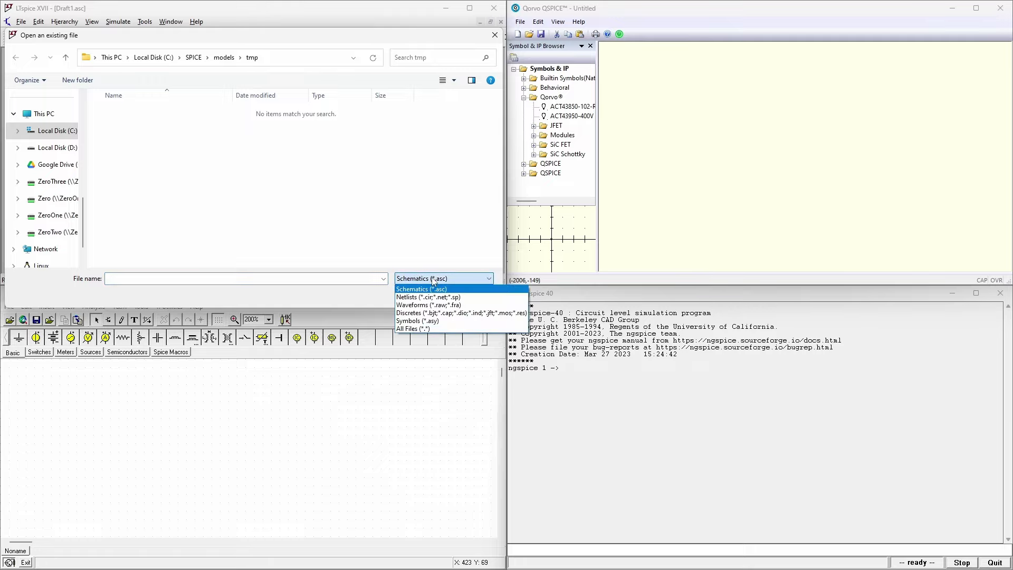
left_click(424, 329)
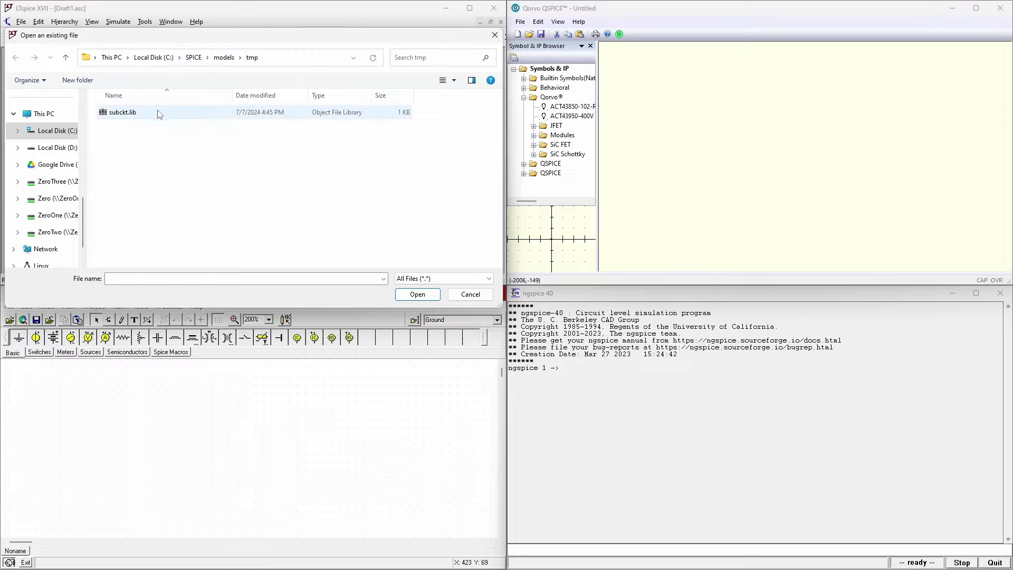
left_click(129, 113)
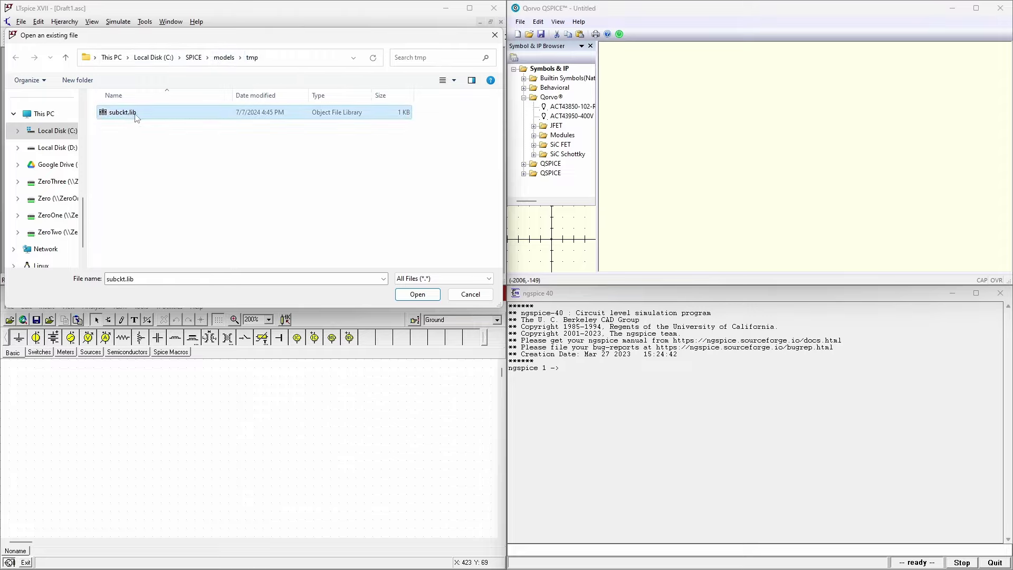
left_click(419, 295)
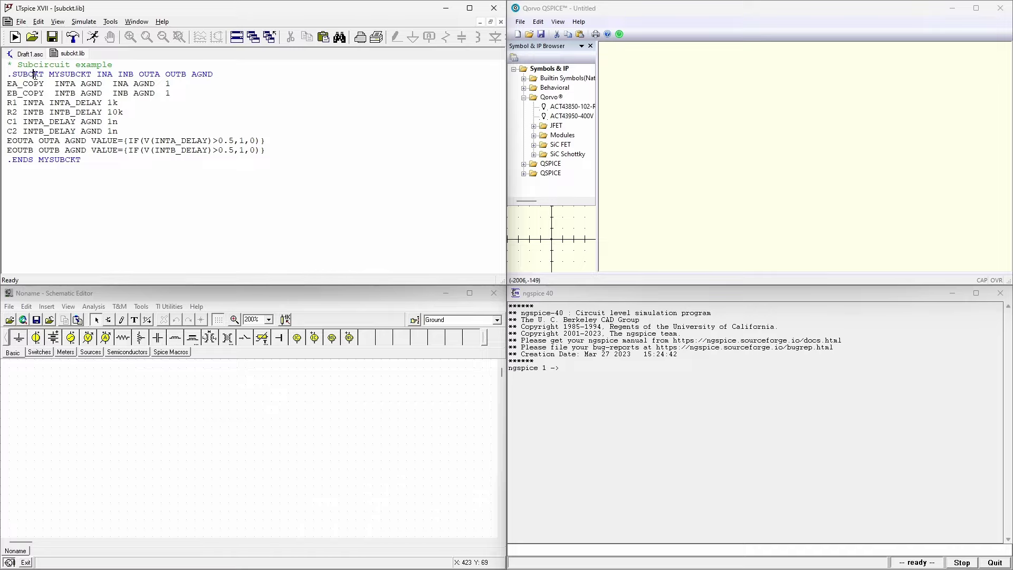
Step: Create a MYSUBCKT symbol from the netlist, overwriting the existing symbol file
right_click(35, 75)
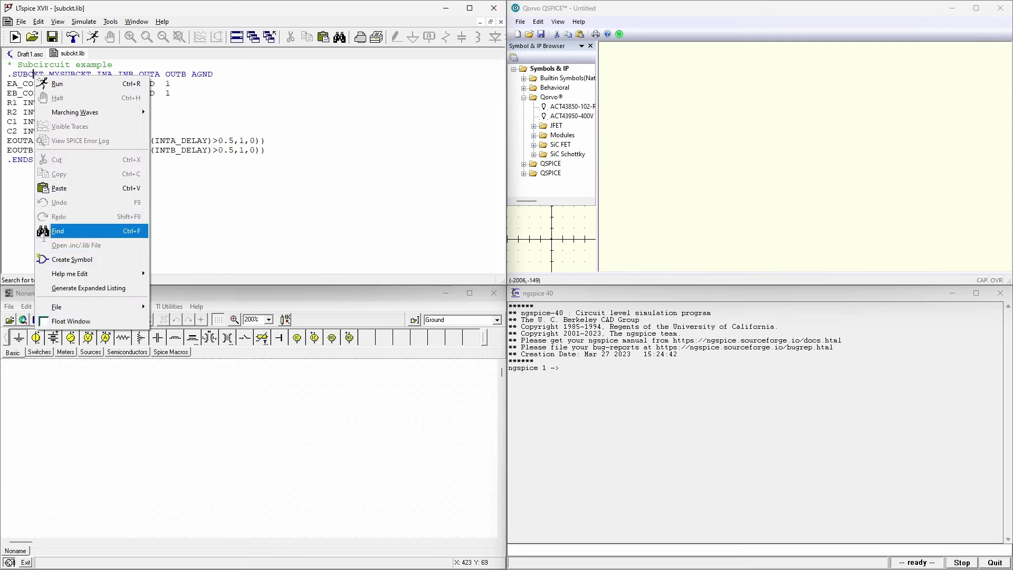
left_click(77, 260)
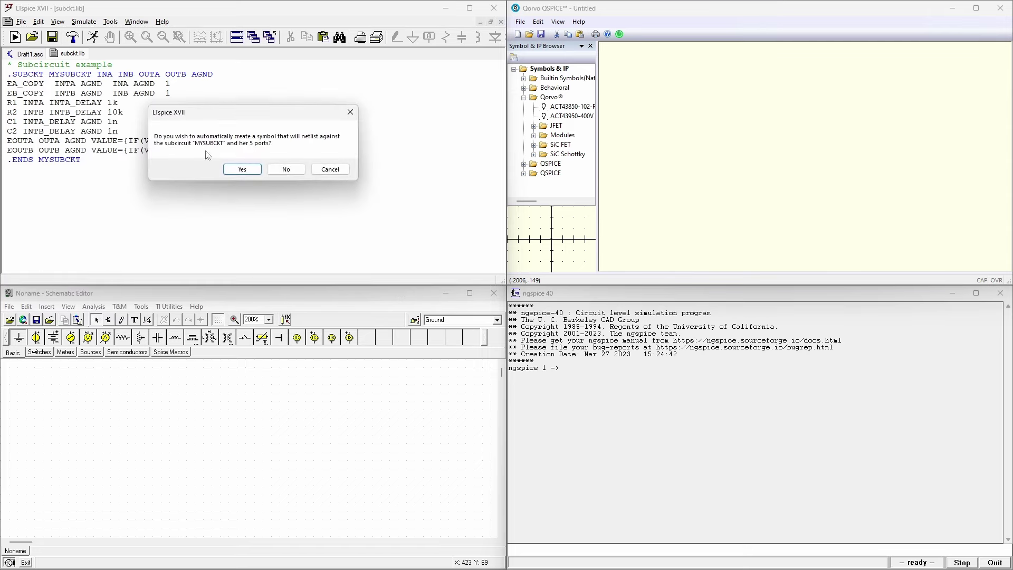
left_click(252, 171)
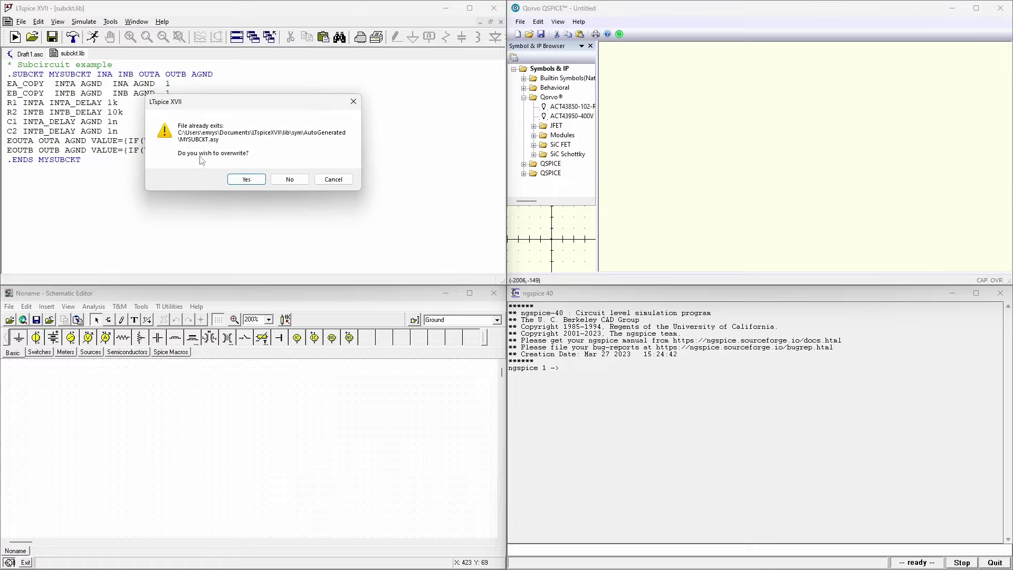
left_click(254, 182)
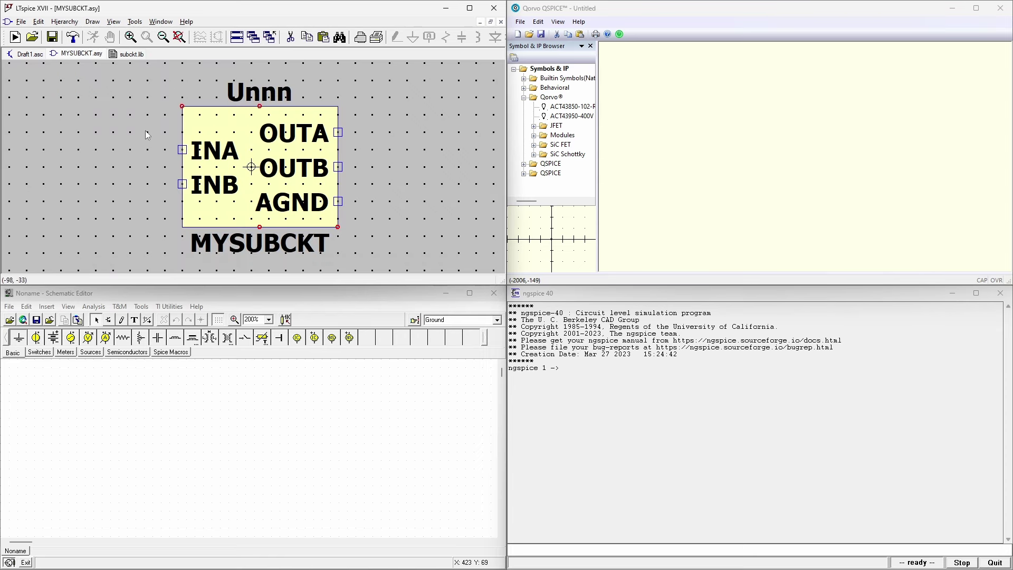
Step: Close the MYSUBCKT symbol and subckt.lib tabs, then move LTspice to the screen centre
right_click(87, 57)
left_click(109, 74)
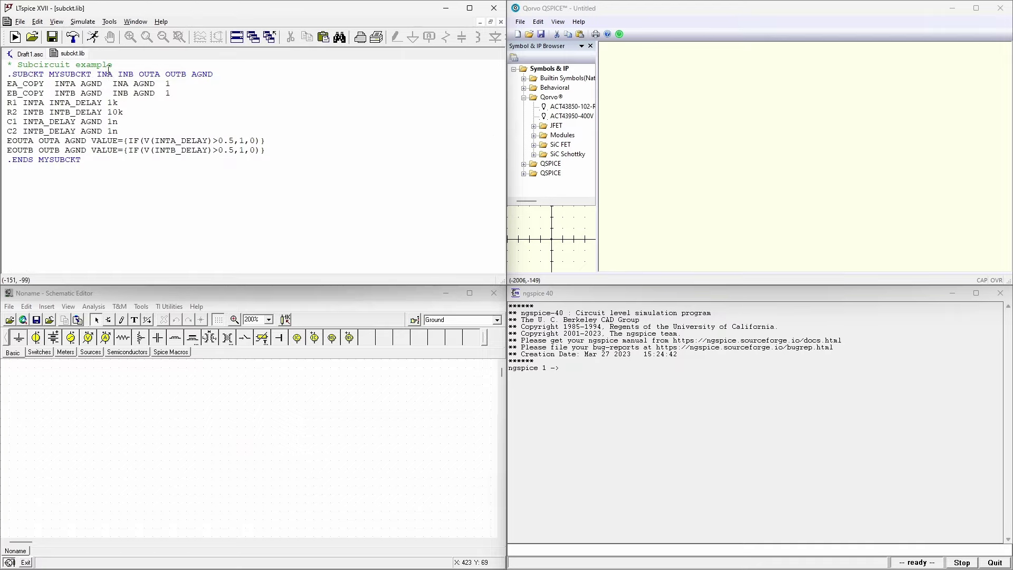
right_click(78, 57)
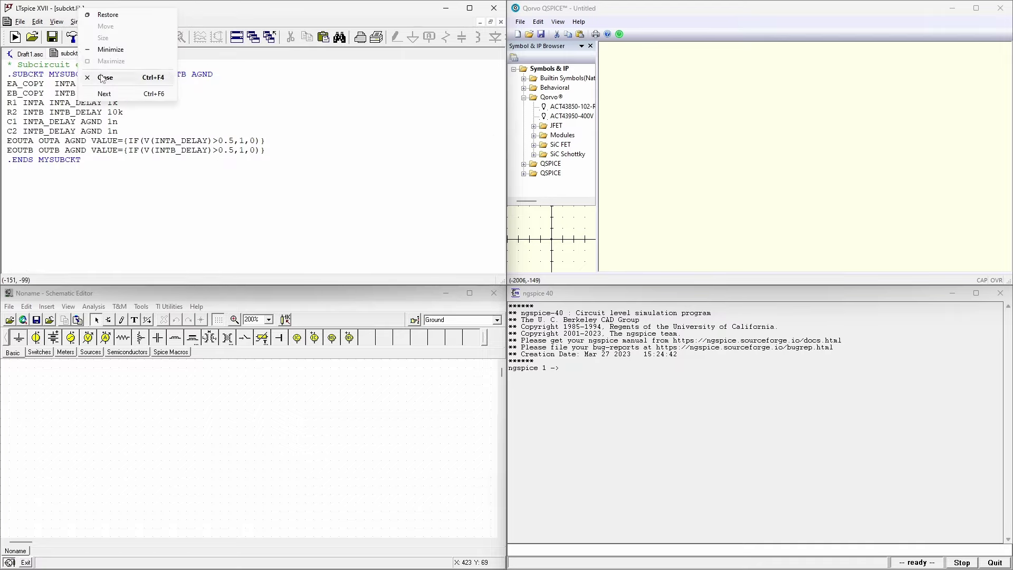
left_click(106, 75)
left_click_drag(398, 15, 764, 83)
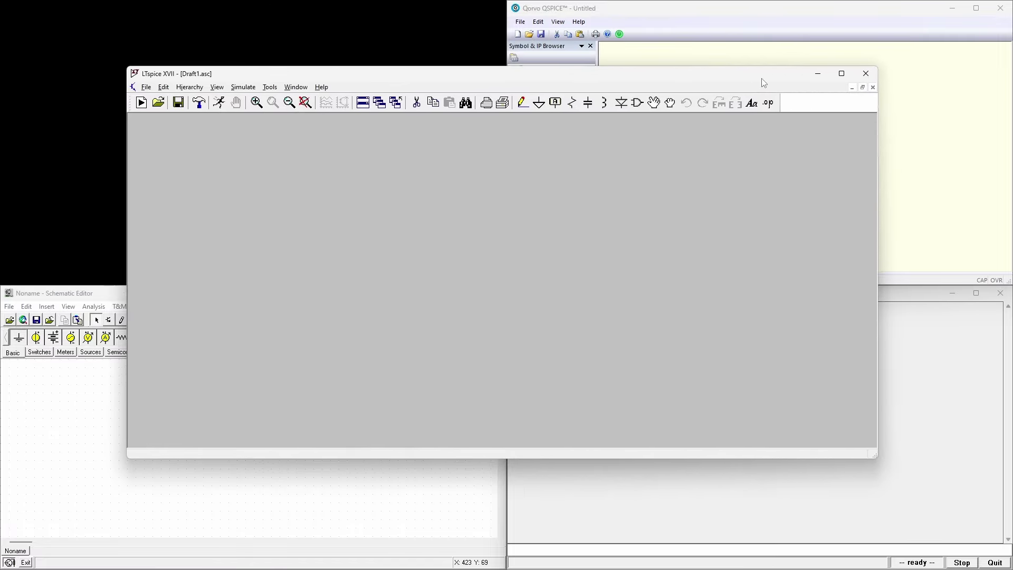
Step: Place the MYSUBCKT symbol from the [AutoGenerated] folder on Draft1 as U1
left_click(637, 104)
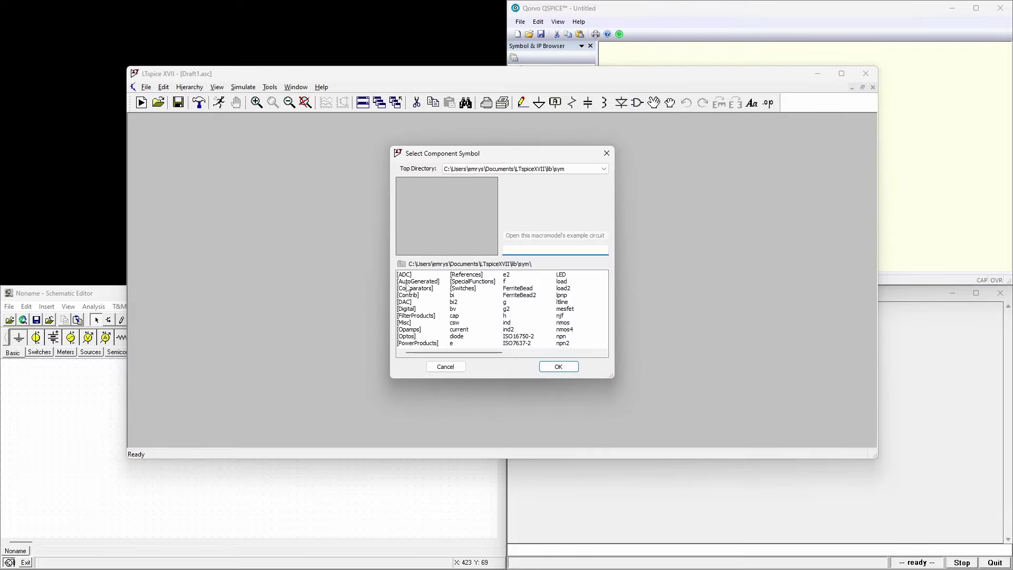
double_click(417, 281)
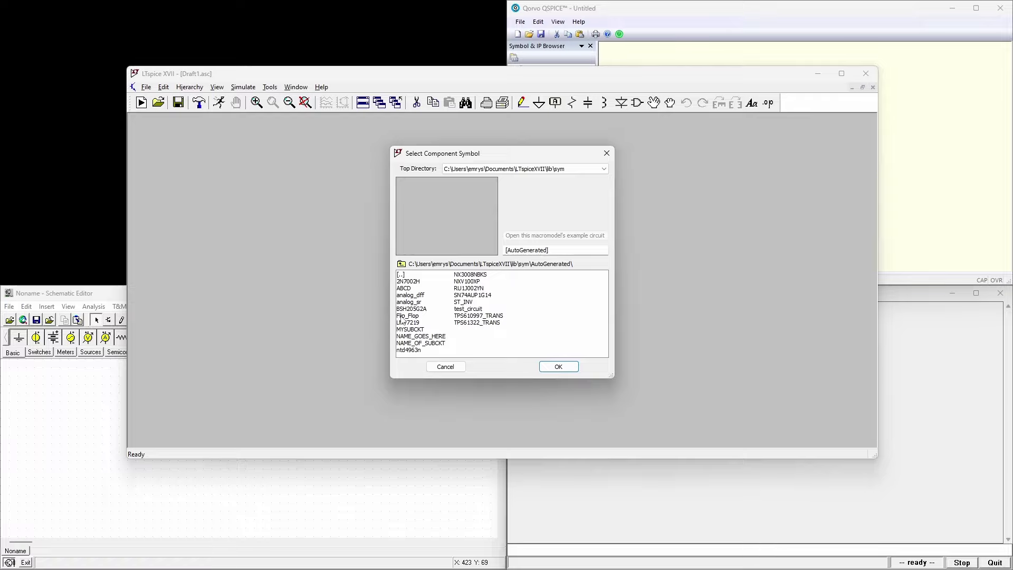
left_click(410, 330)
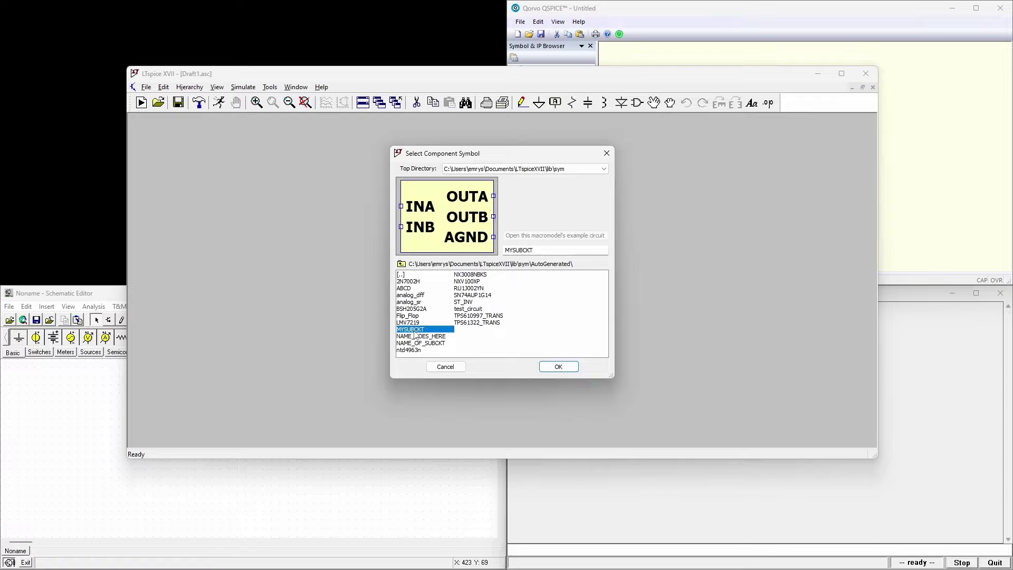
left_click(558, 366)
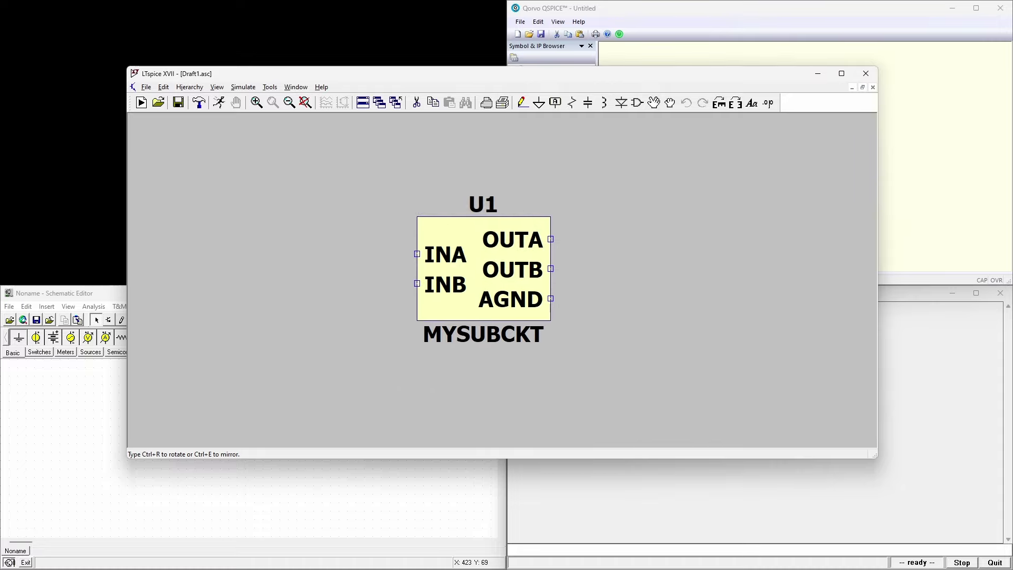
left_click(483, 268)
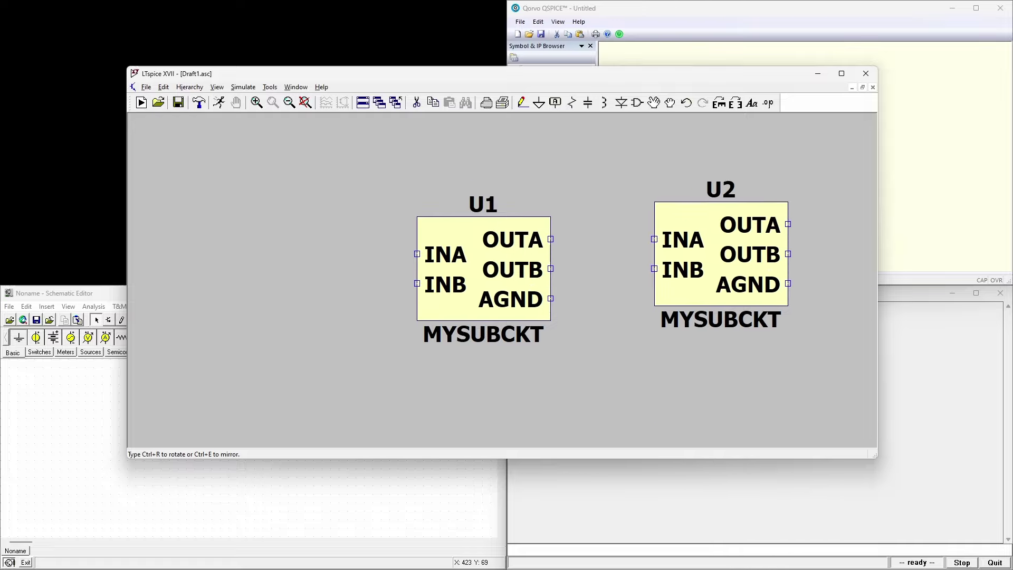
key("Escape")
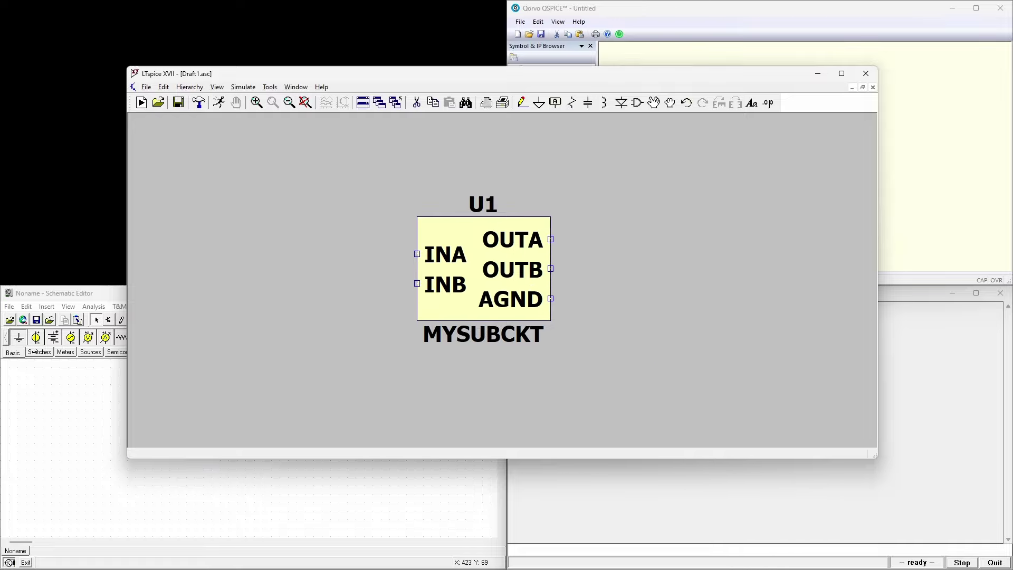
Step: Add voltage source V1 set to PWL(0 0 1n 1) and start placing a ground
key("F2")
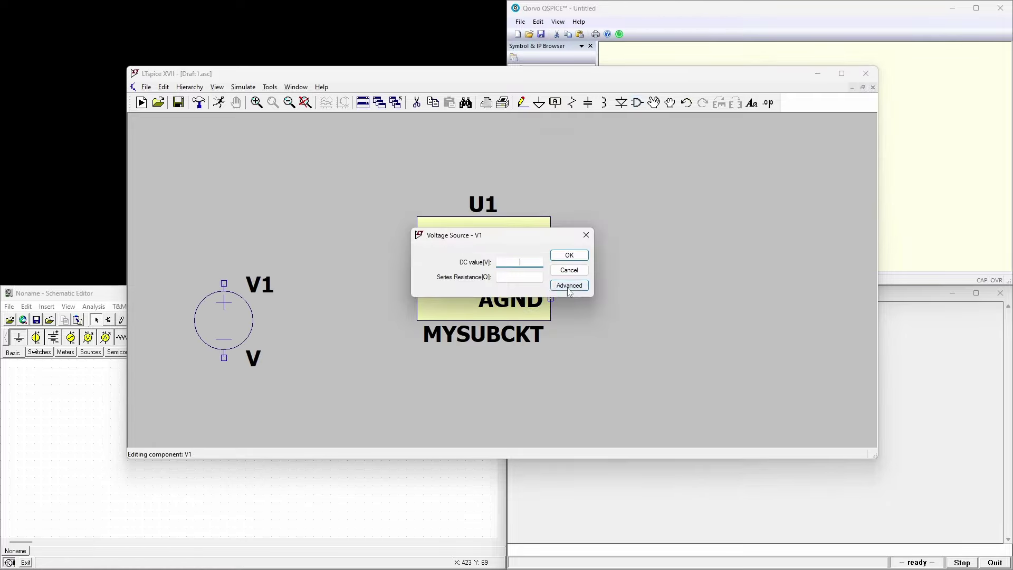
left_click(569, 286)
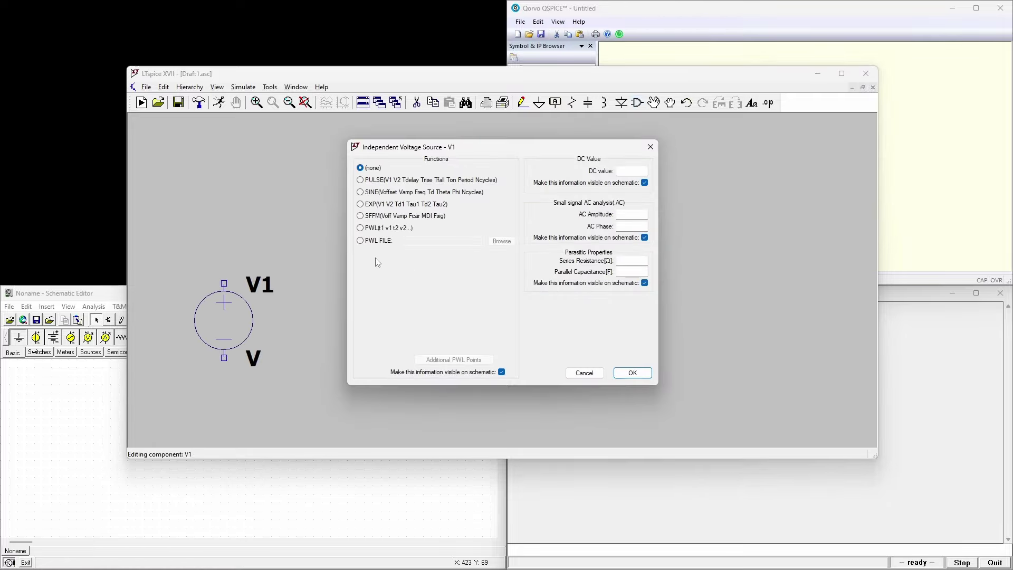
left_click(361, 228)
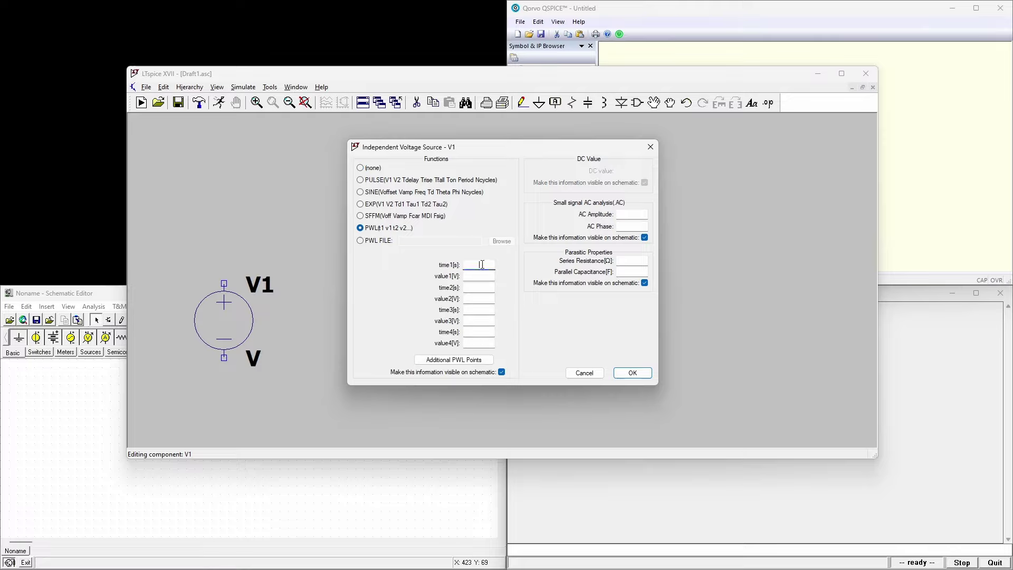
type("0")
key("Tab")
type("0")
key("Tab")
type("1n")
key("Tab")
type("1")
left_click(644, 368)
key("g")
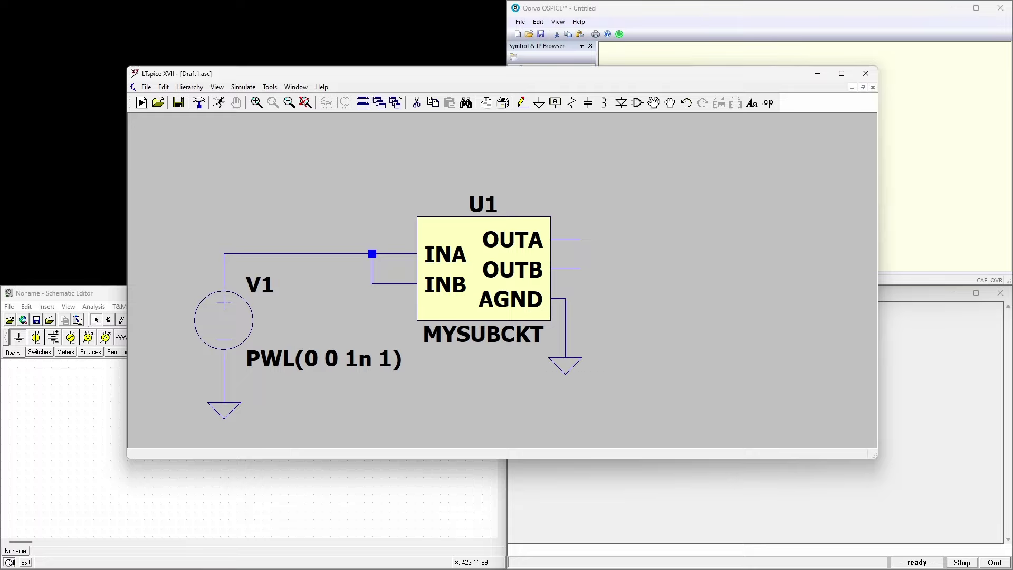
Step: Run a transient simulation with 10u stop time and plot V(n002) on the V1–INA wire
right_click(636, 180)
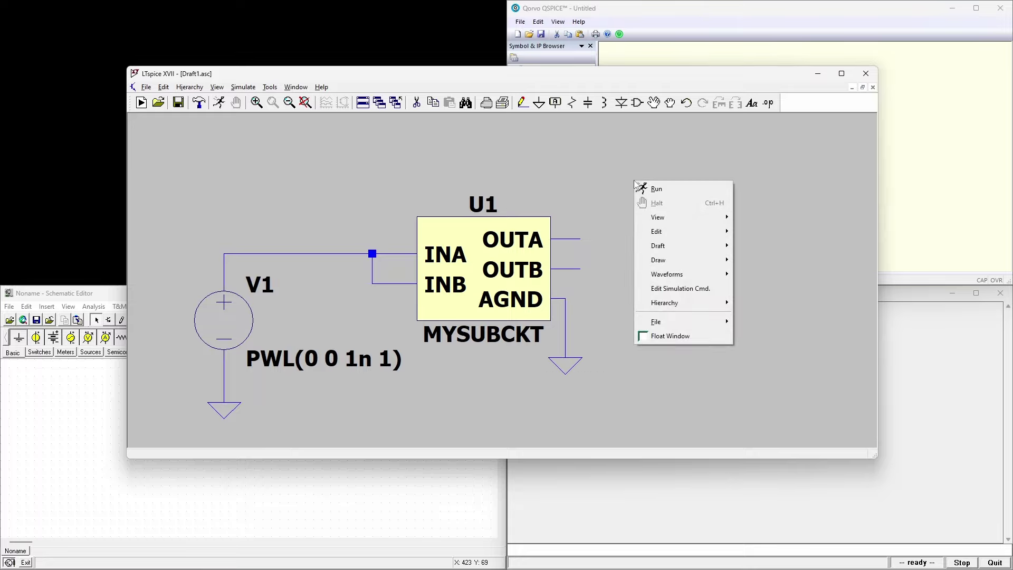
left_click(657, 188)
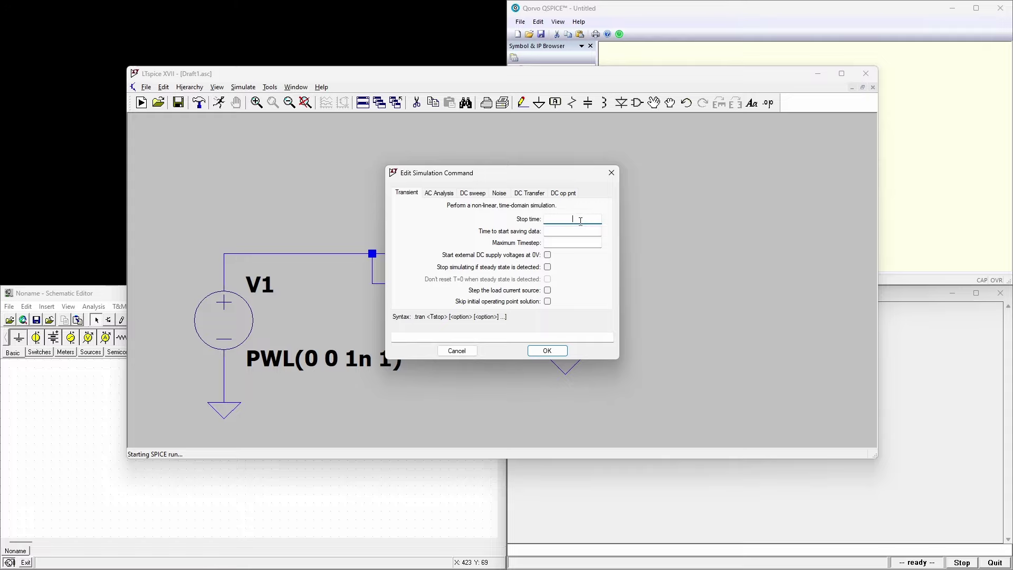
type("10u")
key("Return")
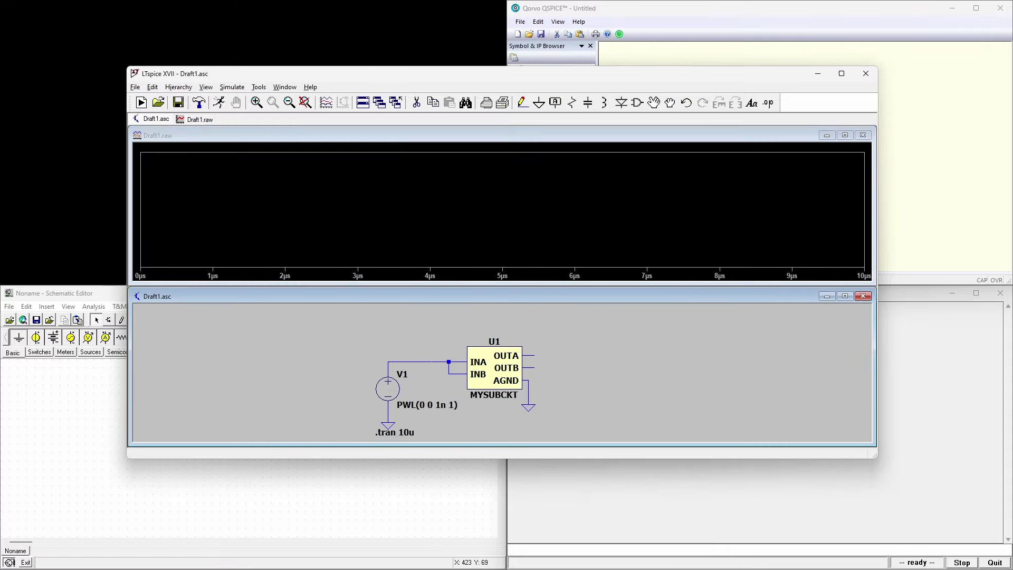
left_click(446, 364)
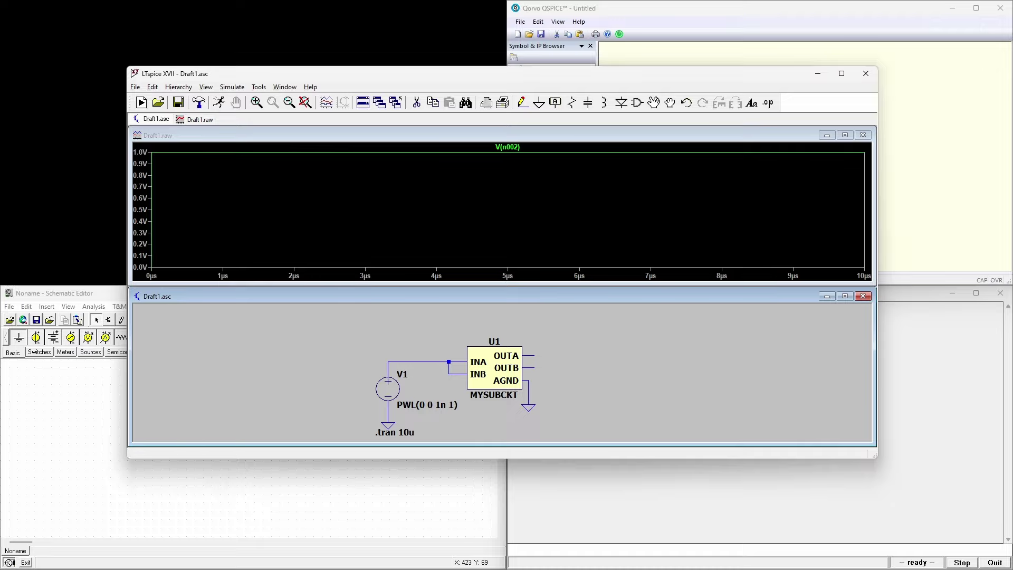
Step: Plot outputs V(n001) and V(n003) and attach measurement cursors to the V(n001) trace
left_click(532, 354)
left_click(531, 368)
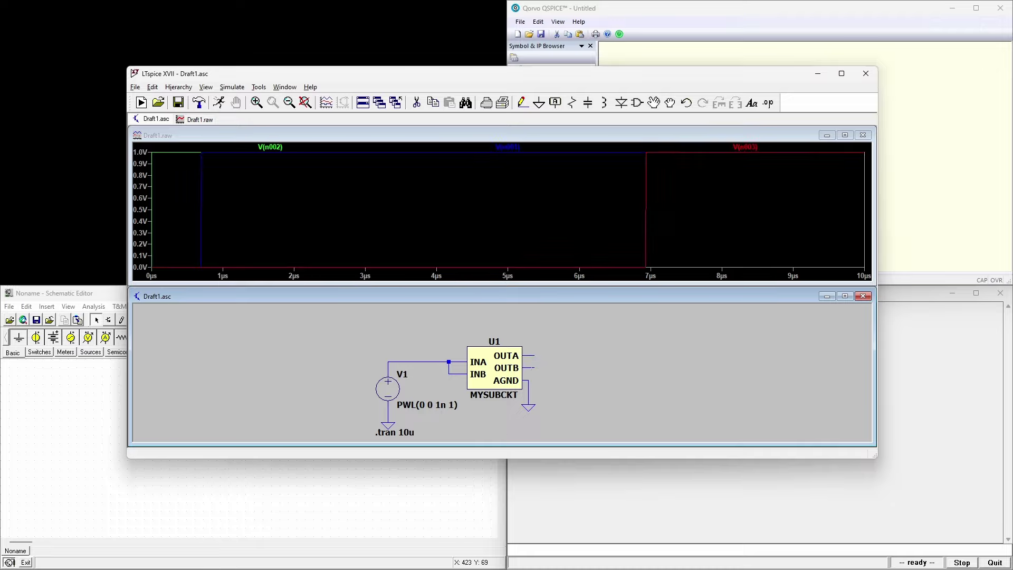
left_click(509, 148)
left_click(509, 147)
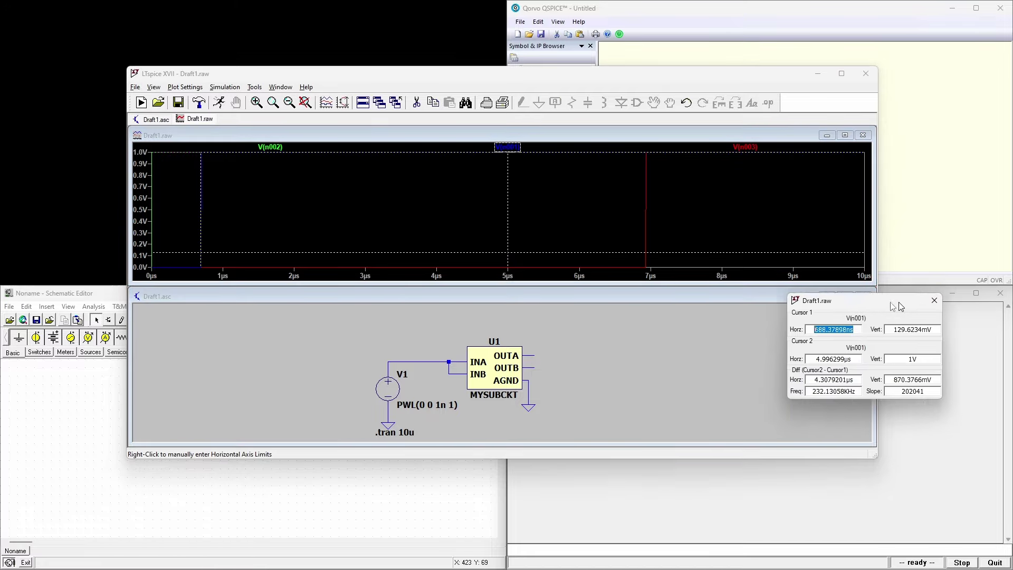
left_click_drag(890, 306, 776, 325)
Step: Move cursor 1 to about 6.94 µs, then dock LTspice in the top-left quarter
left_click(201, 251)
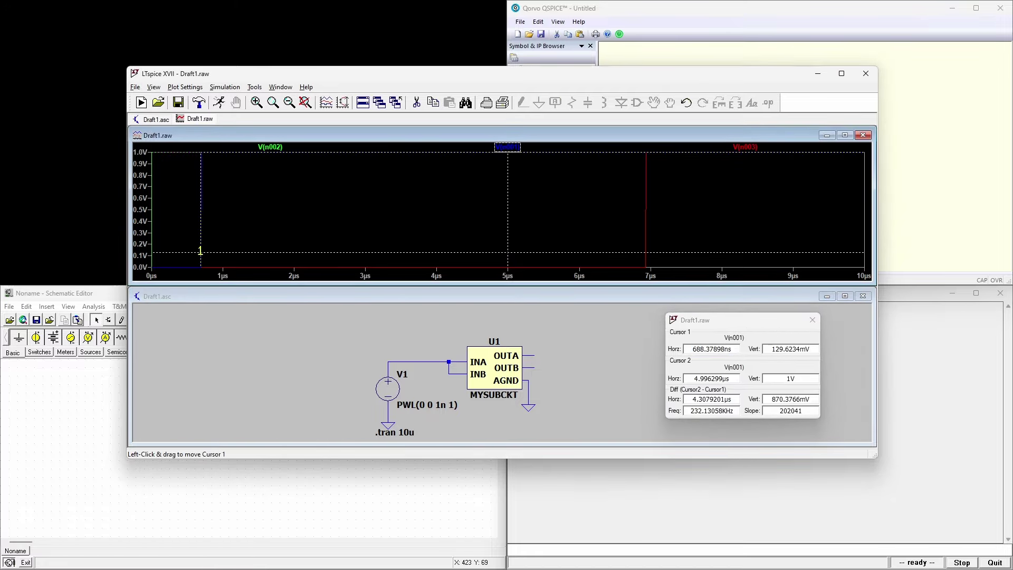
left_click_drag(200, 251, 645, 232)
left_click_drag(645, 232, 645, 232)
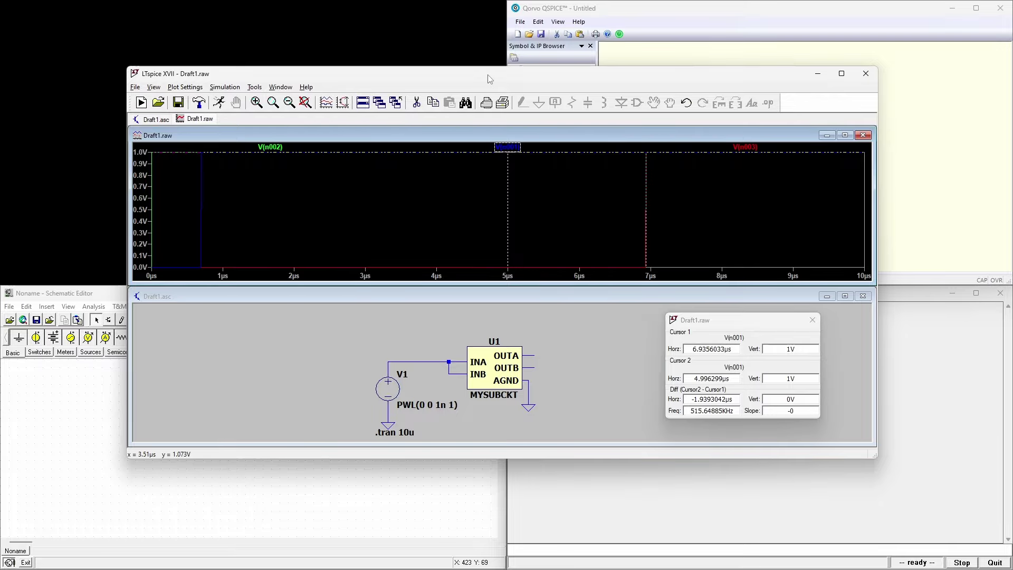
left_click_drag(489, 78, 582, 30)
left_click(756, 17)
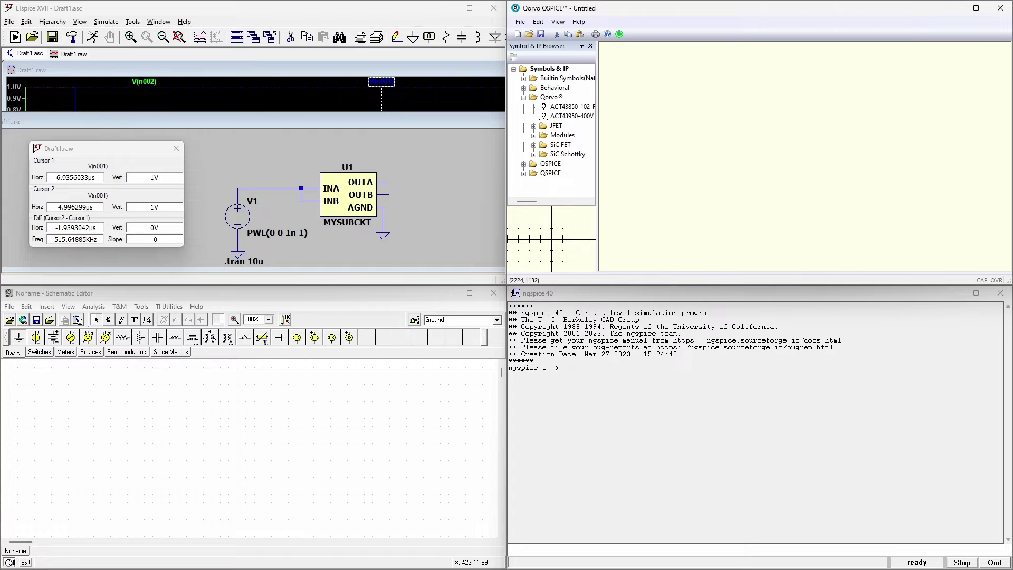
Step: Copy lines 2–11 of subckt.lib (the MYSUBCKT definition) and minimize Notepad++
left_click_drag(1012, 138, 681, 153)
left_click_drag(675, 316, 573, 202)
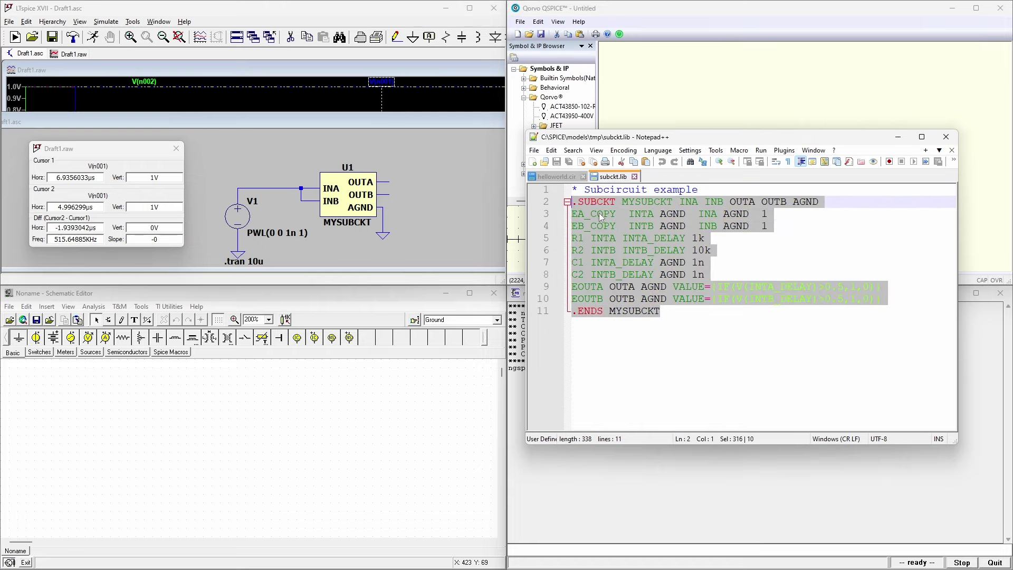
left_click(898, 137)
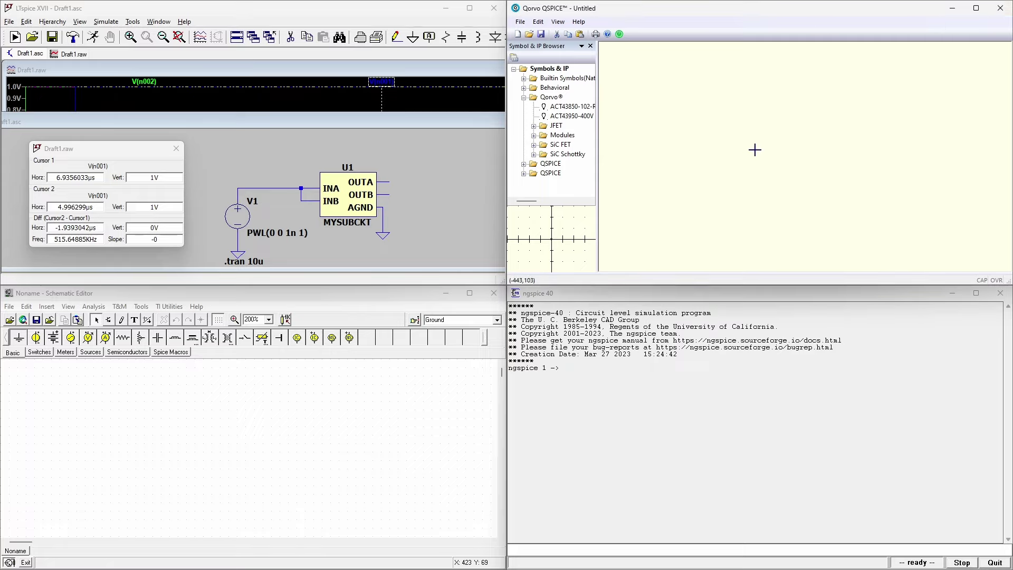
Step: Paste the MYSUBCKT netlist, autogenerate symbol X1, and move the OUTA pin and label right
key("ctrl+v")
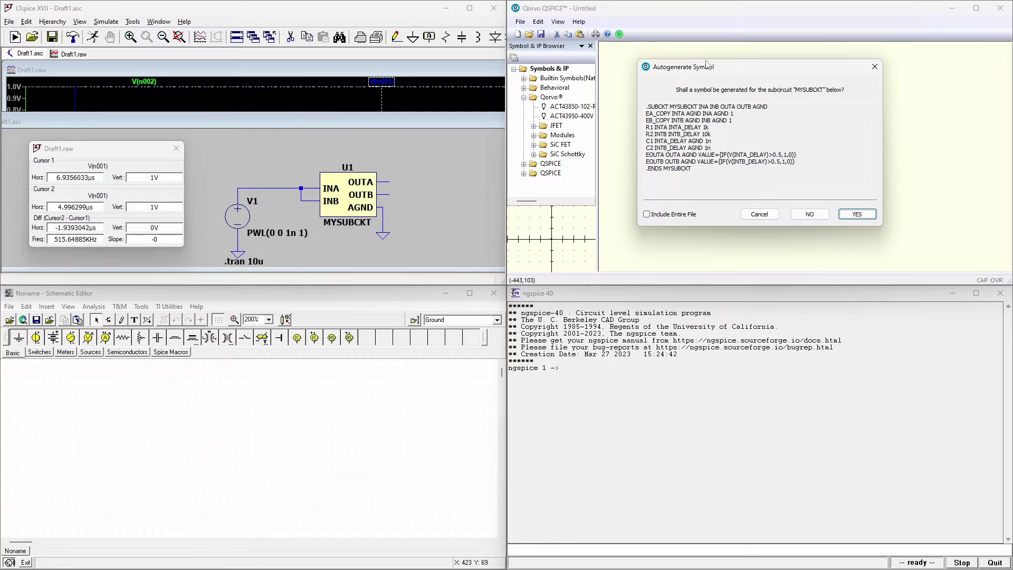
left_click(857, 214)
scroll(982, 236, "down", 1)
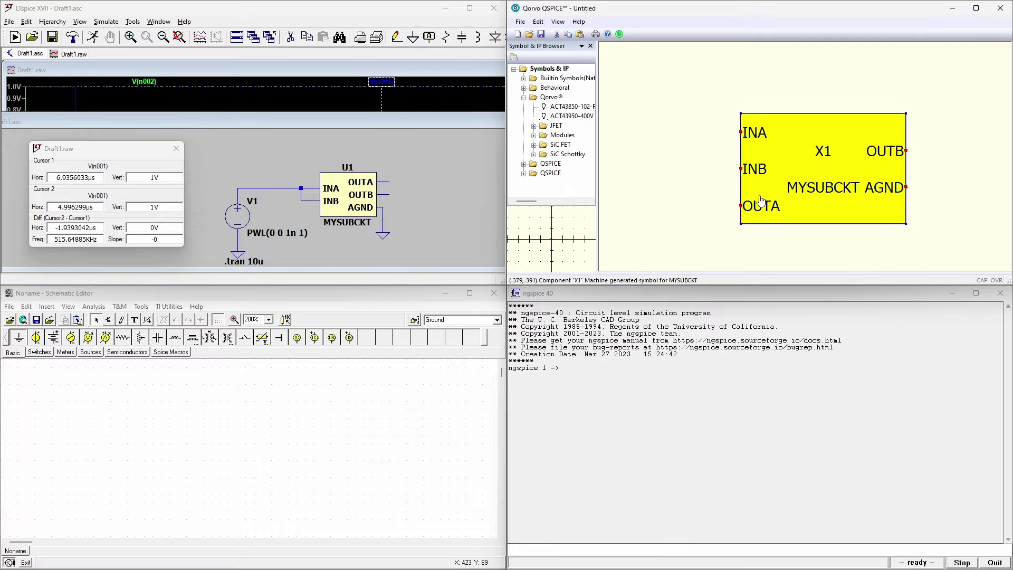
left_click_drag(740, 206, 905, 133)
left_click(936, 133)
left_click(950, 138)
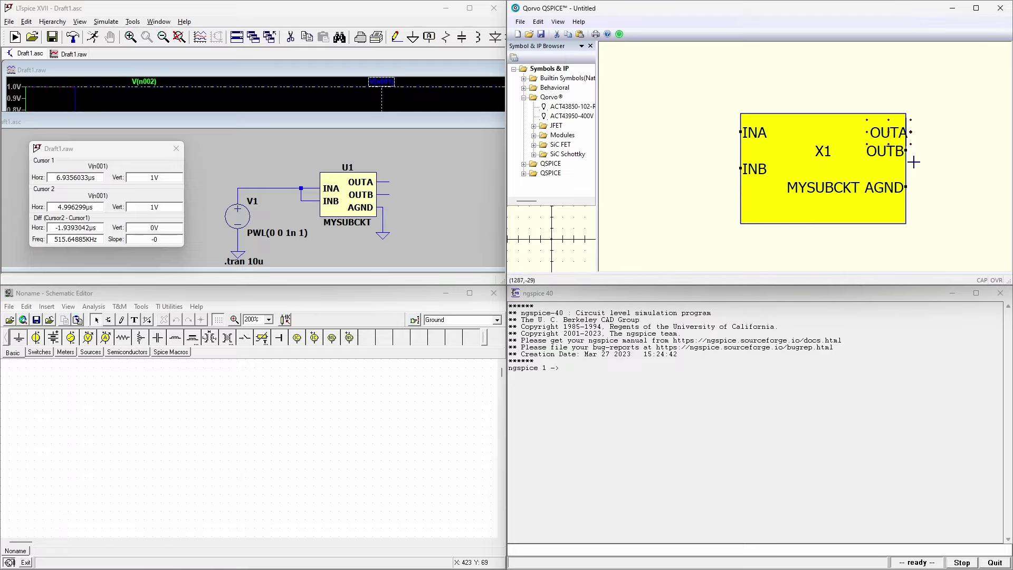
left_click_drag(889, 129, 885, 129)
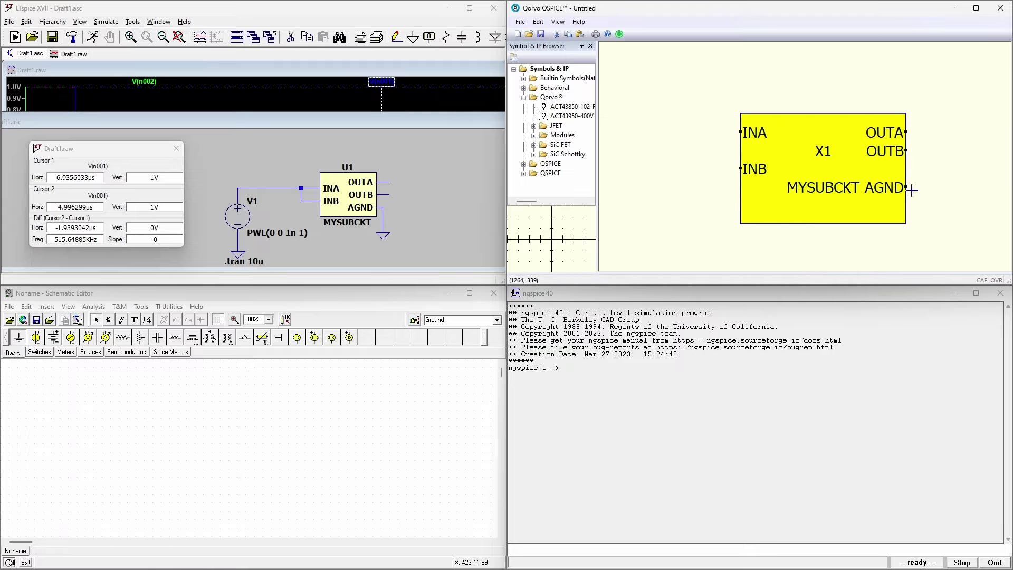
Step: Wire V1 (pwl 0 0 1n 1) to INA and INB, ground AGND, add .tran 10u
key("F3")
left_click(924, 150)
left_click(630, 214)
type("pwl 0 0 1n 1")
key("Return")
left_click(740, 168)
left_click(695, 132)
type(".tran 10u")
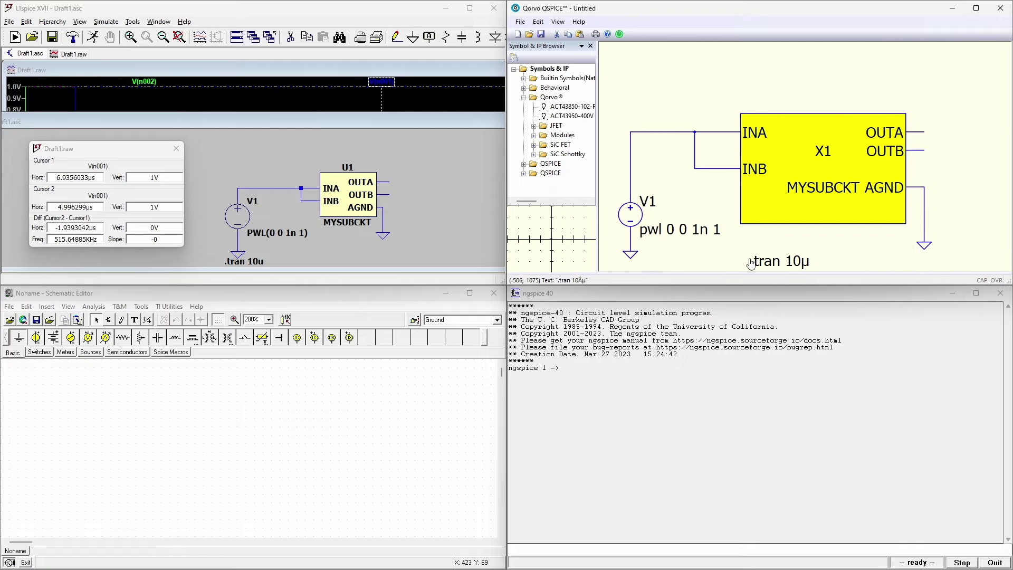
left_click_drag(827, 242, 845, 209)
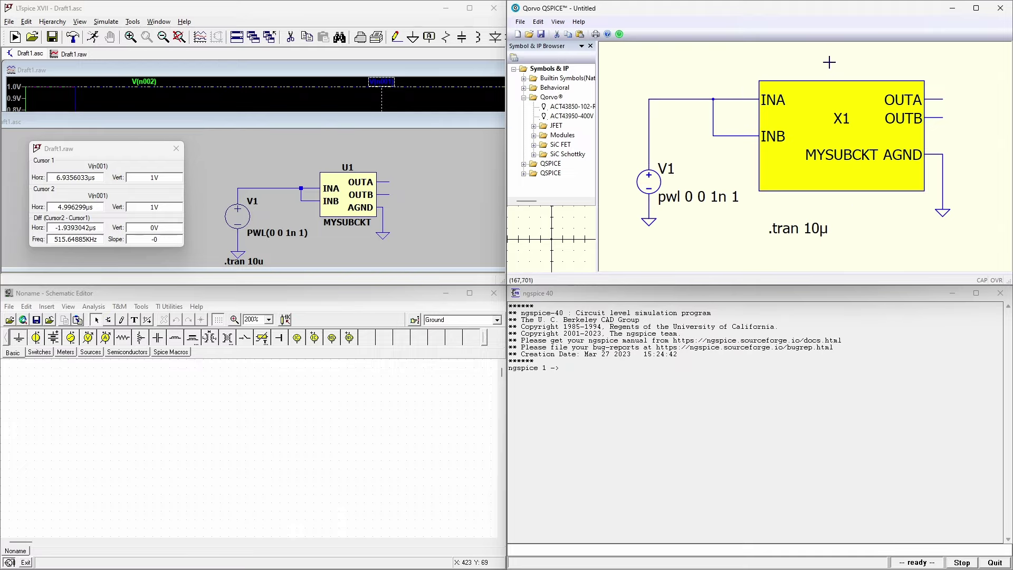
Step: Run the QSPICE transient simulation and plot the output voltages V(n01) and V(n02)
right_click(832, 62)
left_click(842, 70)
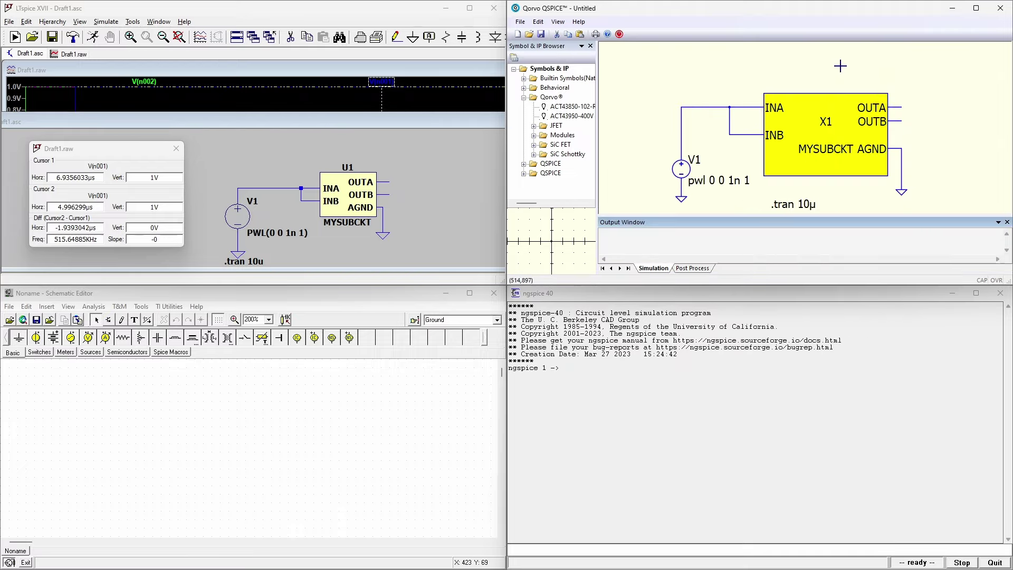
left_click_drag(841, 69, 706, 214)
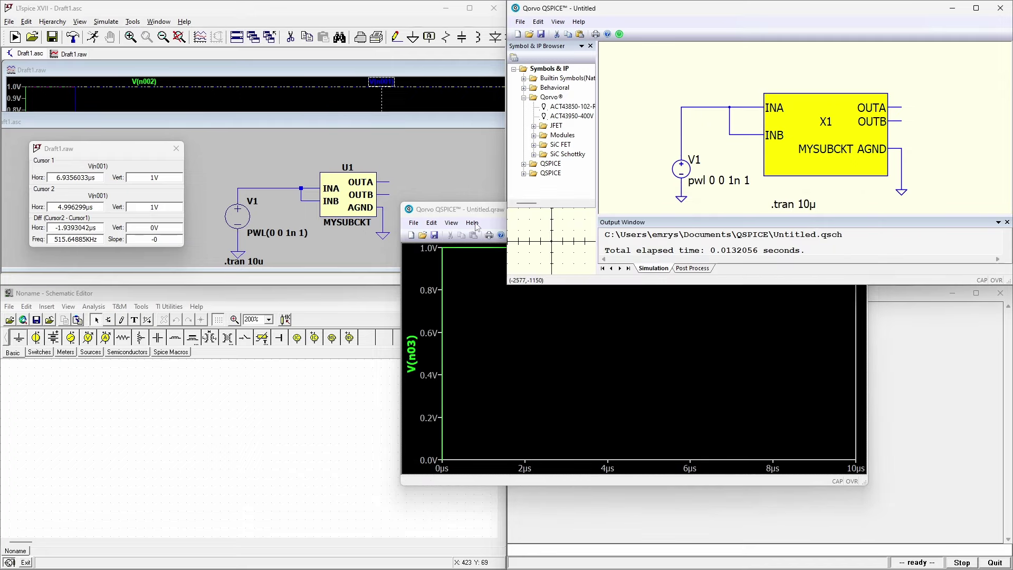
left_click(896, 109)
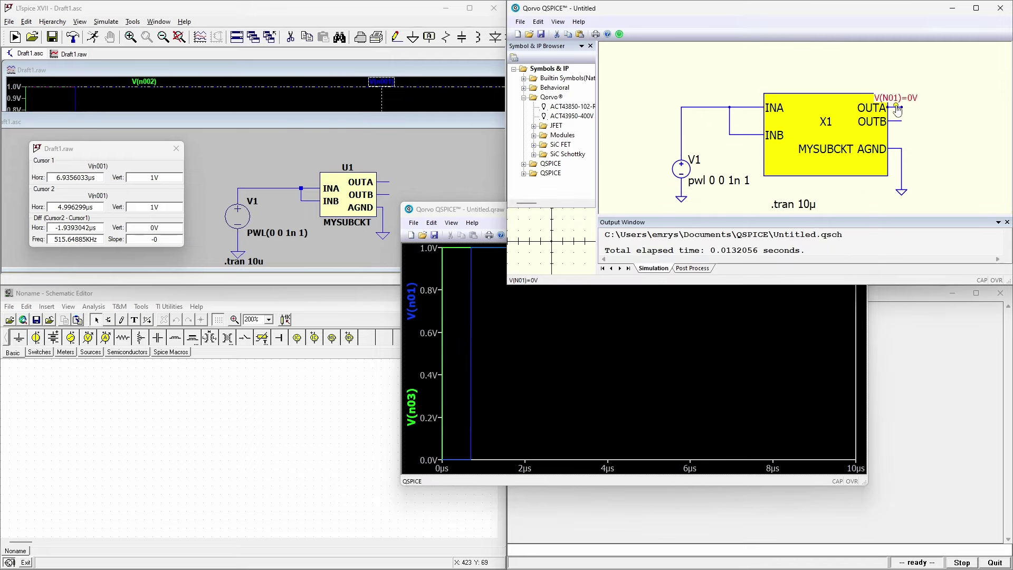
left_click(896, 122)
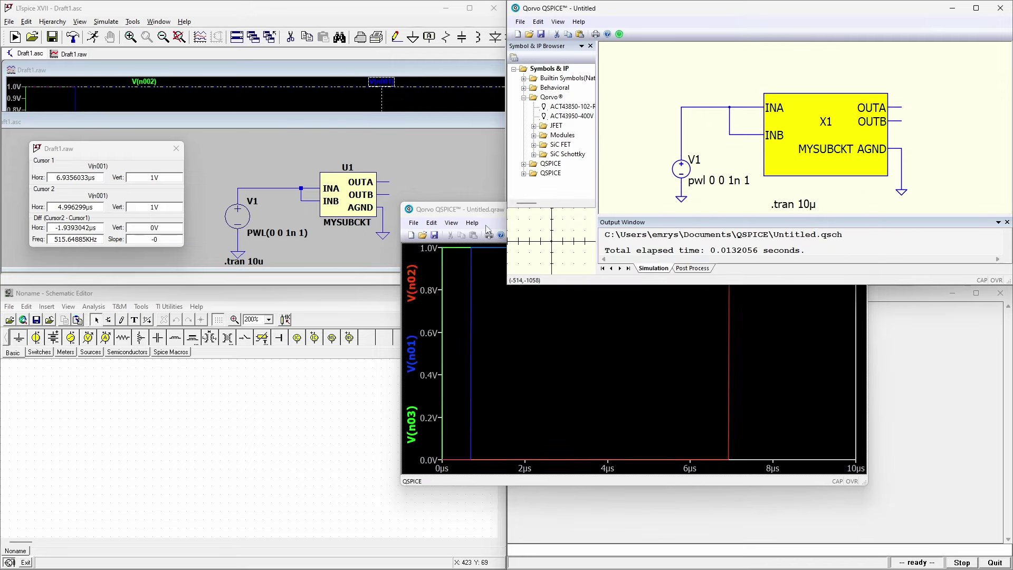
left_click_drag(488, 213, 635, 73)
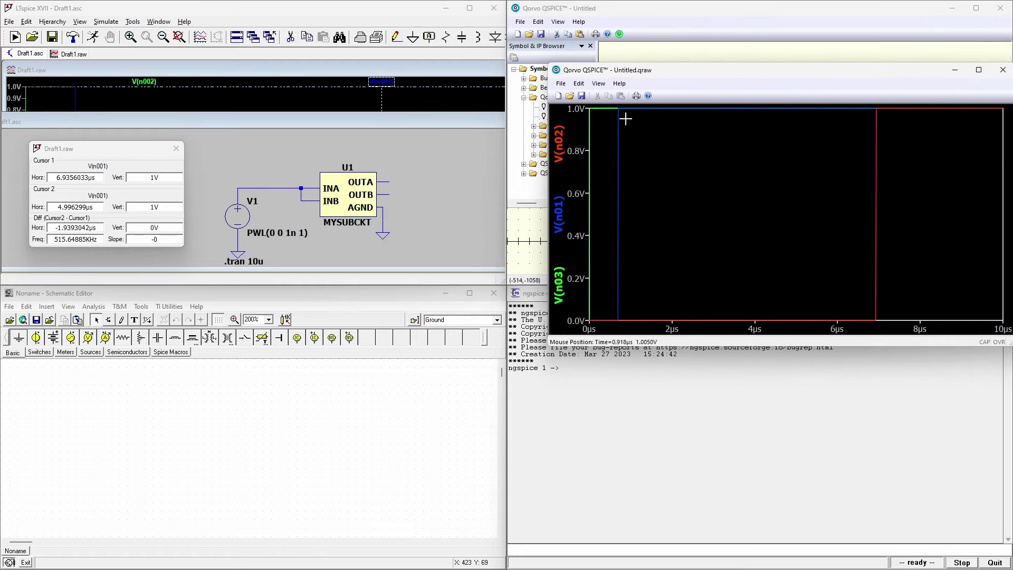
Step: Put a cursor on V(n01) at about 701 ns, then close the waveform window
left_click(559, 213)
mouse_move(583, 114)
left_mouse_down()
mouse_move(618, 177)
mouse_move(619, 212)
mouse_move(850, 220)
mouse_move(879, 230)
left_mouse_up()
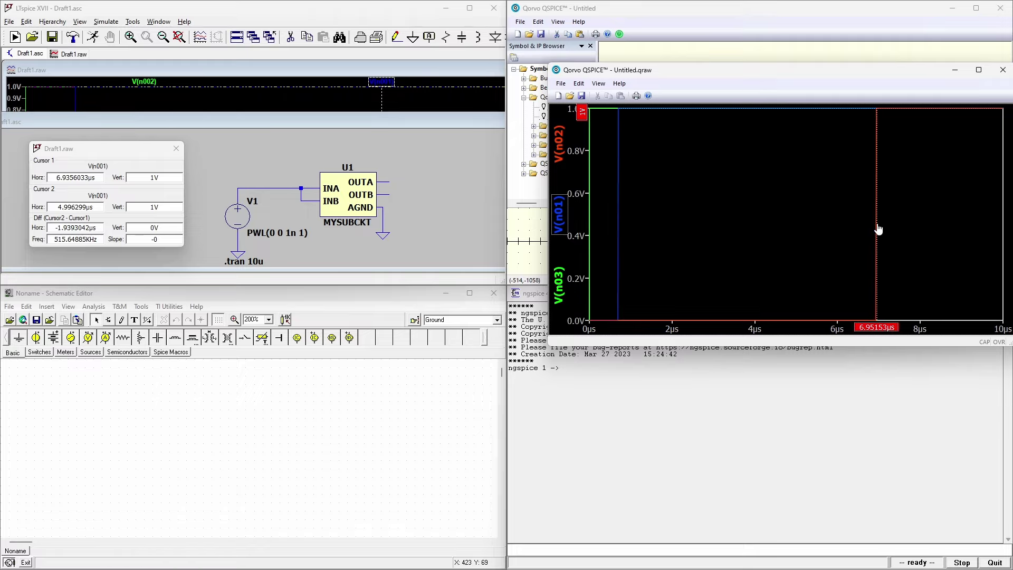
left_click(343, 300)
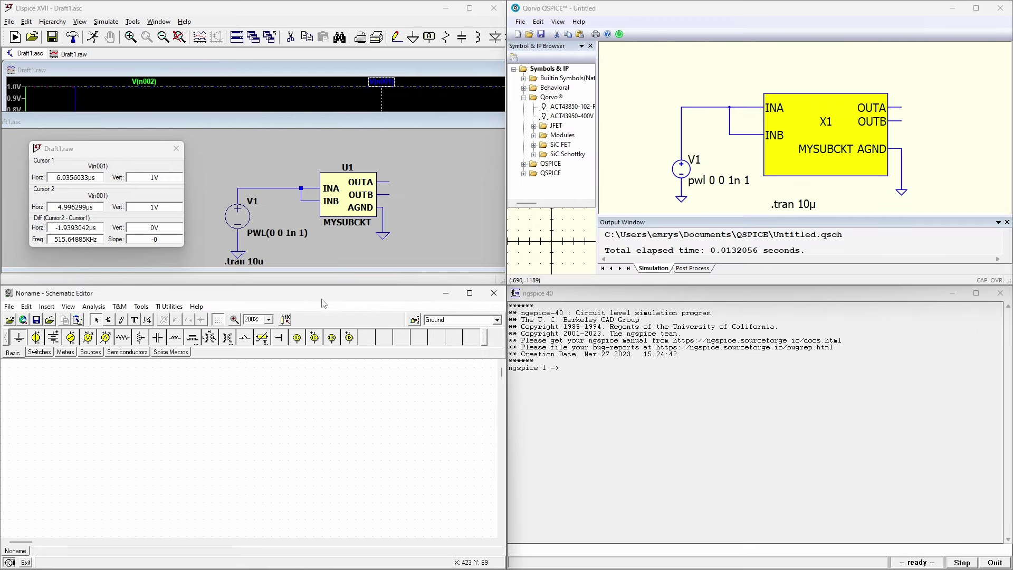
Step: Start a new macro named MYSUBCKT from subckt.lib in the tmp folder
left_click(141, 306)
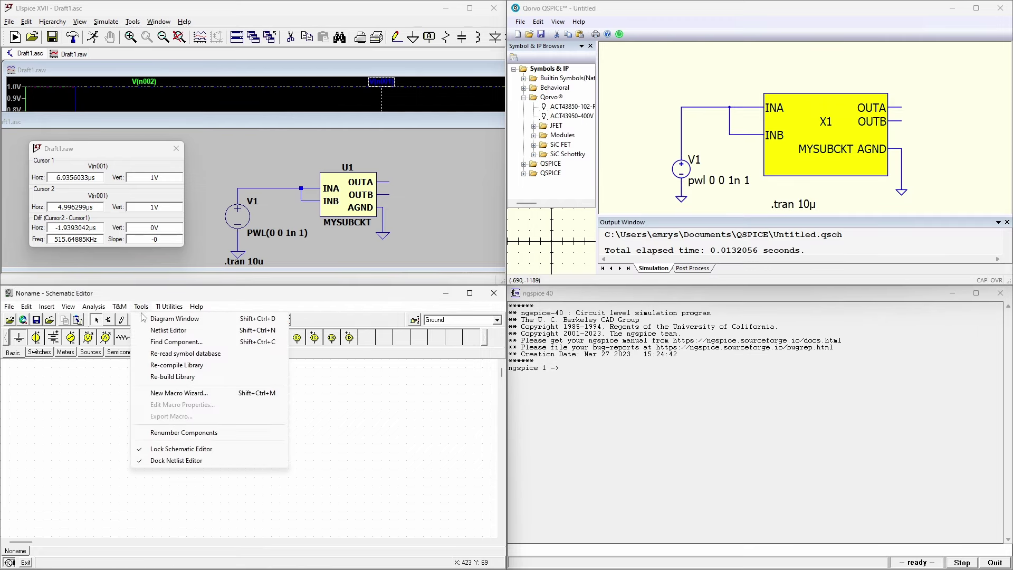
left_click(205, 393)
type("MYSUBCKT")
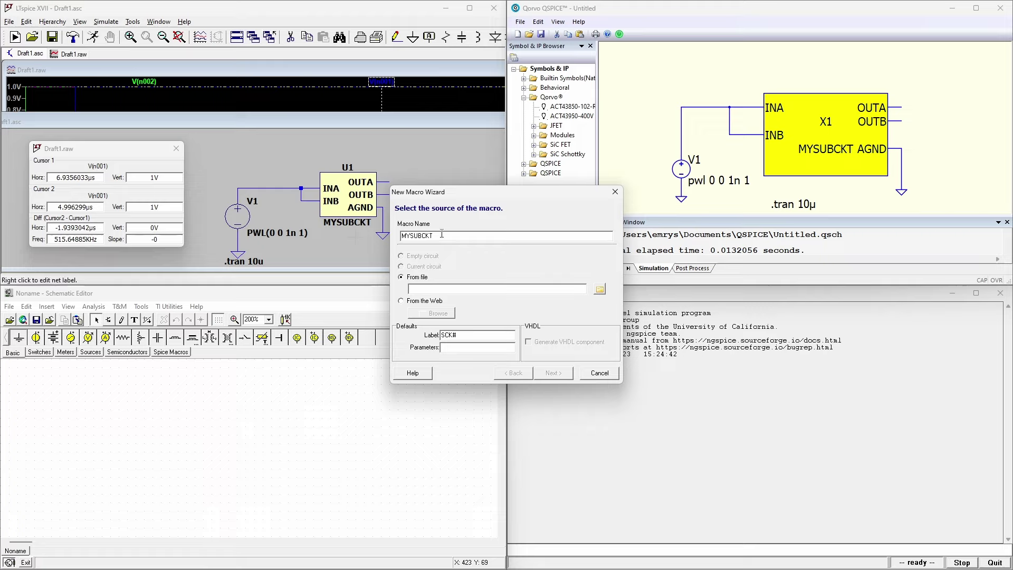
left_click(600, 289)
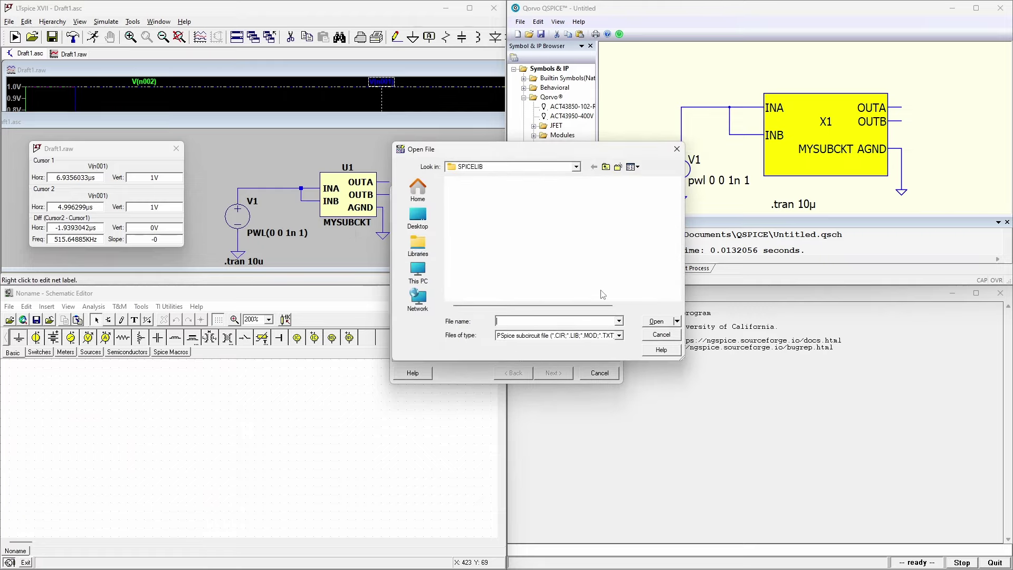
double_click(475, 195)
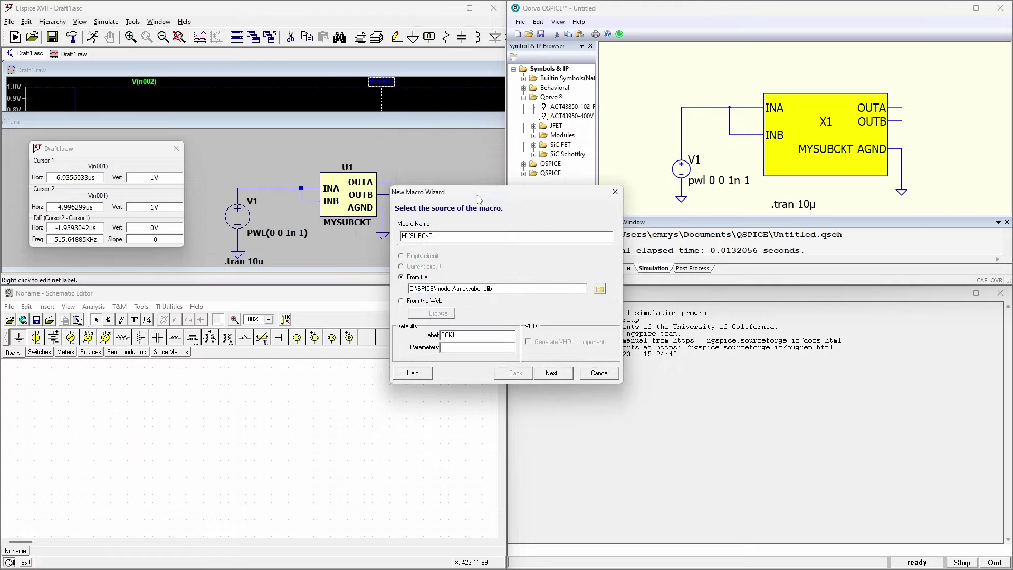
Step: Accept the auto-generated symbol, save as subckt.TSM replacing the old file, and insert it
left_click(560, 372)
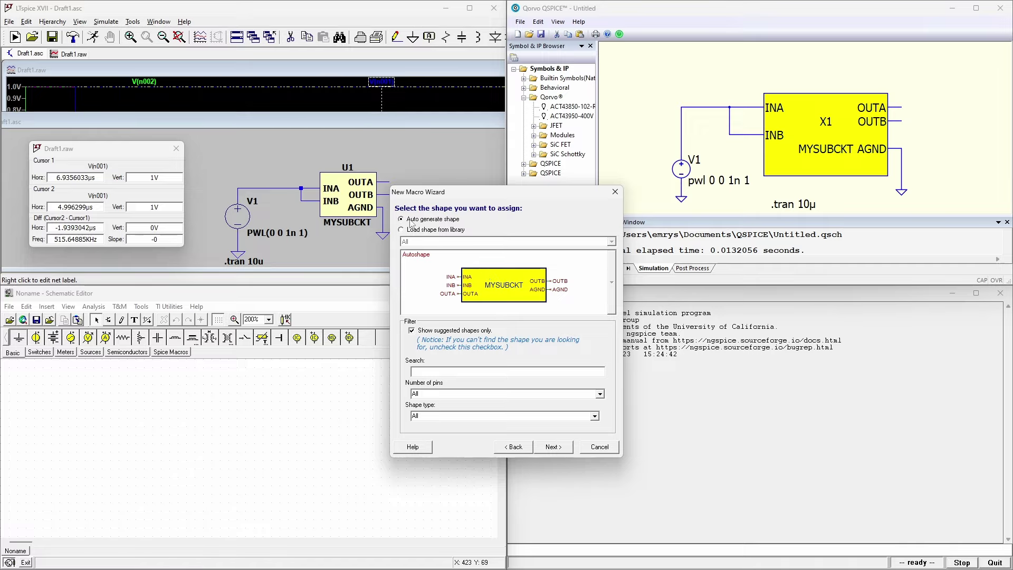
left_click(559, 446)
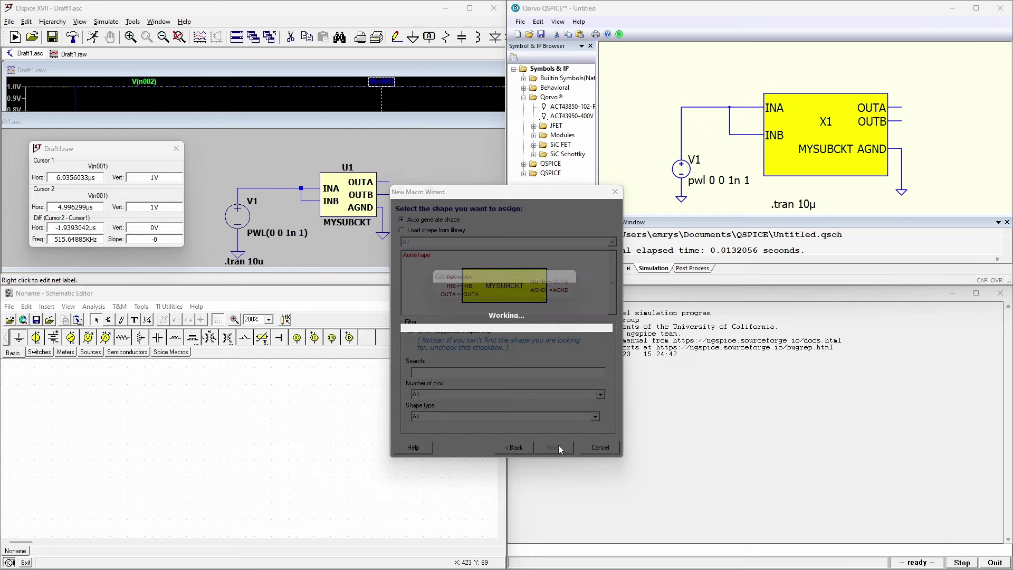
left_click(656, 322)
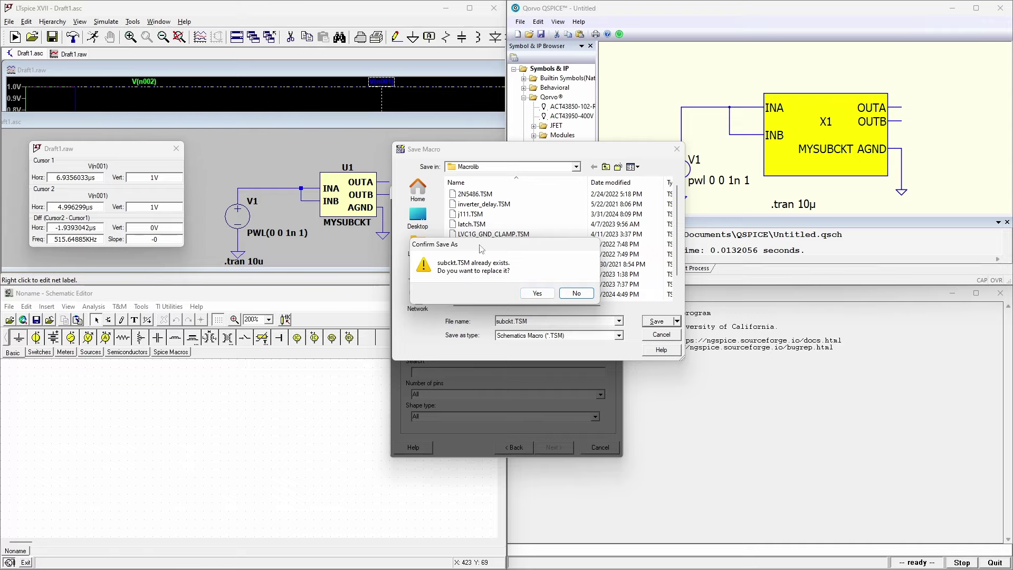
left_click(537, 293)
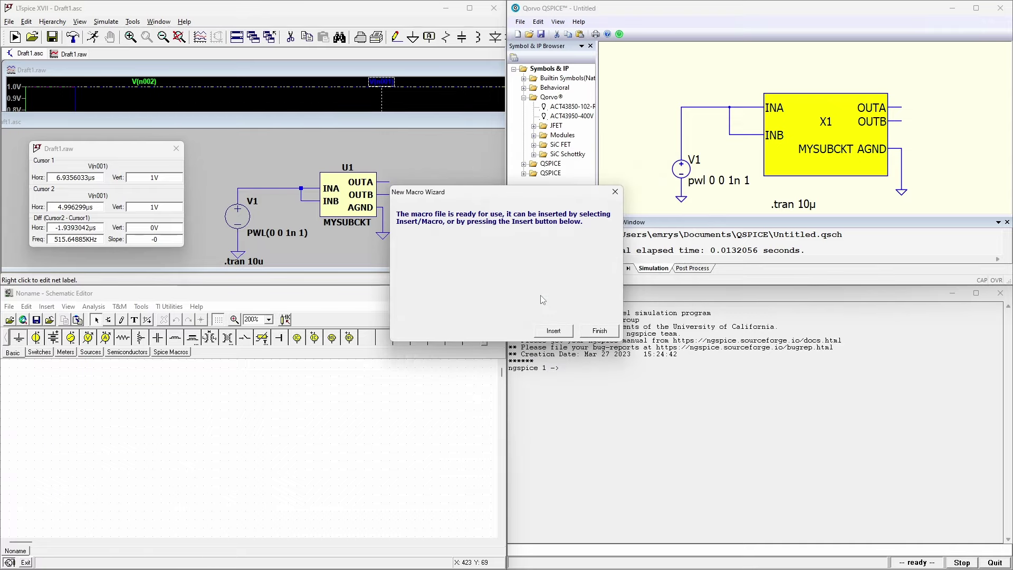
left_click(553, 331)
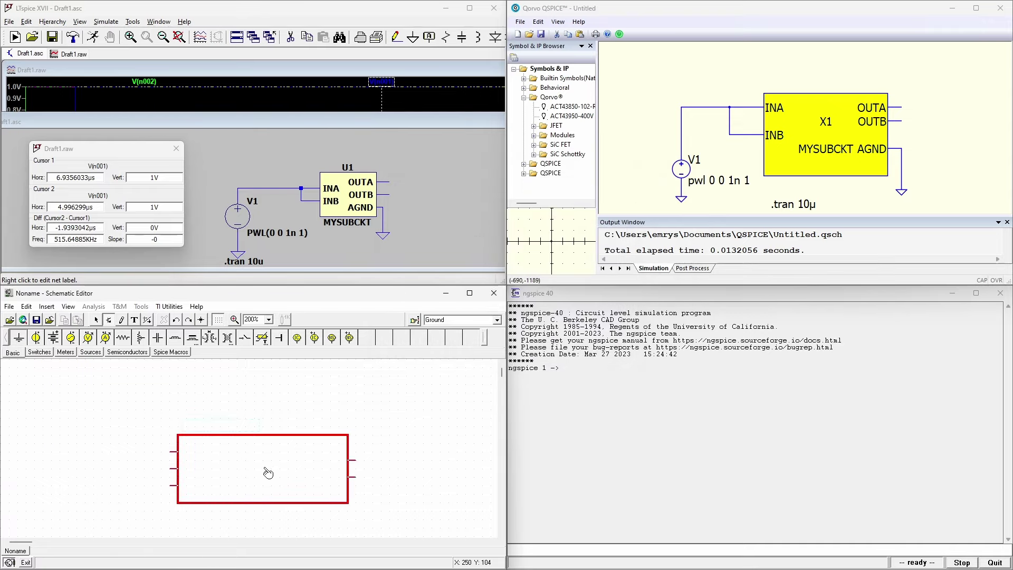
Step: Place the MYSUBCKT block and voltage generator VG1, wiring VG1 to INA and INB
left_click(267, 445)
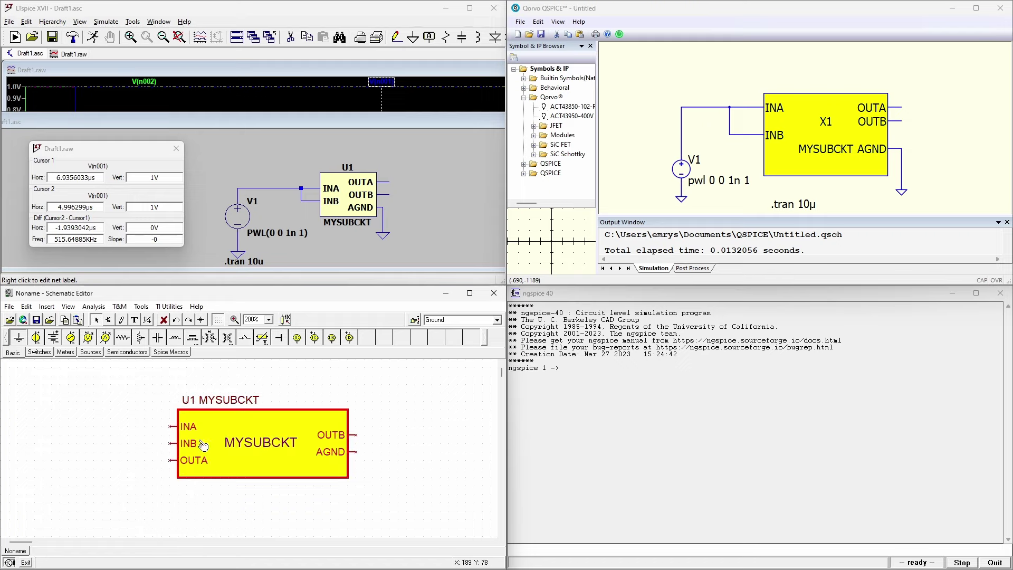
left_click(70, 337)
left_click(77, 499)
left_click(108, 319)
mouse_move(77, 477)
left_mouse_down()
mouse_move(102, 425)
mouse_move(170, 427)
mouse_move(170, 443)
left_mouse_up()
Step: Ground VG1 and the AGND pin with two ground symbols
left_click_drag(356, 451, 364, 485)
left_click(19, 337)
left_click(77, 534)
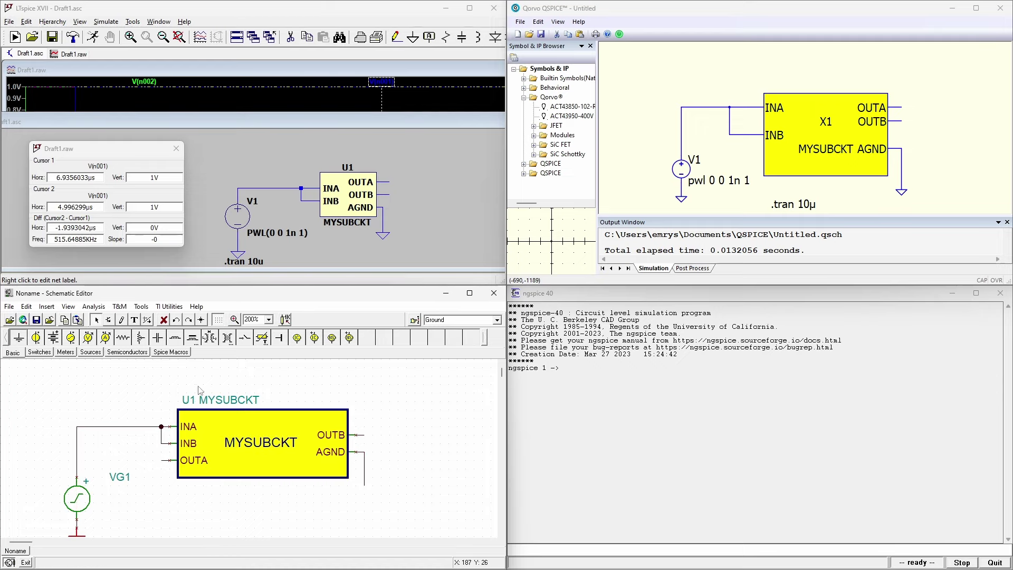
left_click(18, 338)
left_click(366, 484)
Step: Attach voltage pins VF1 and VF2 to the OUTA and OUTB outputs
left_click(65, 352)
left_click(18, 338)
left_click(152, 460)
left_click(375, 434)
left_click(152, 472)
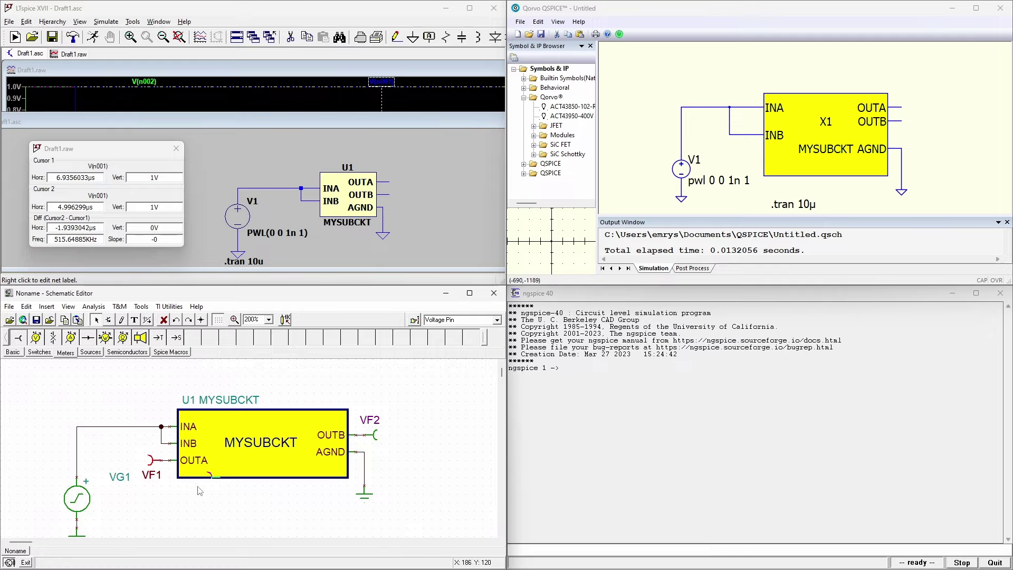
left_click(206, 507)
Step: Run a transient analysis with End display set to 10u
left_click(93, 306)
left_click(122, 400)
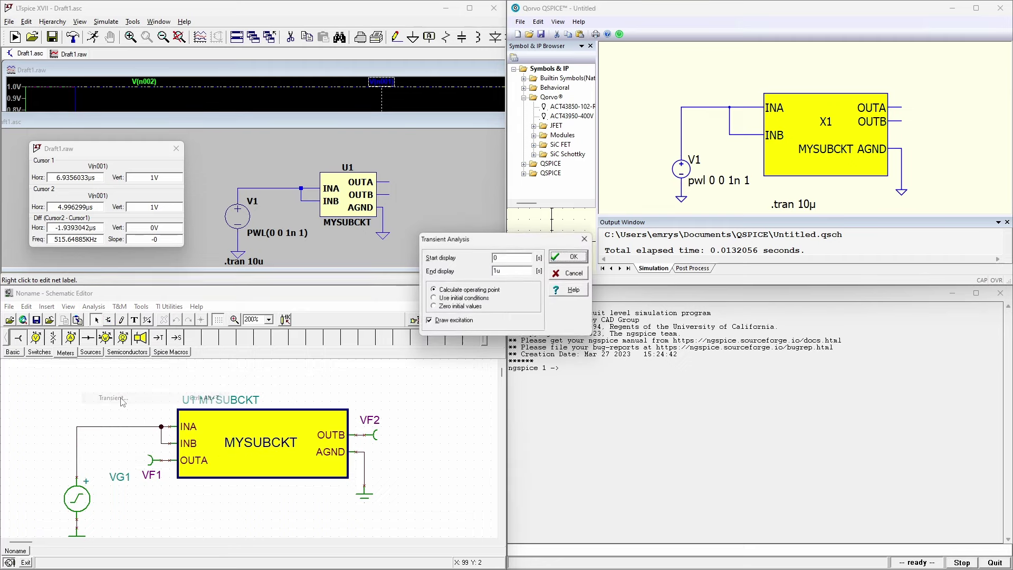
left_click(498, 271)
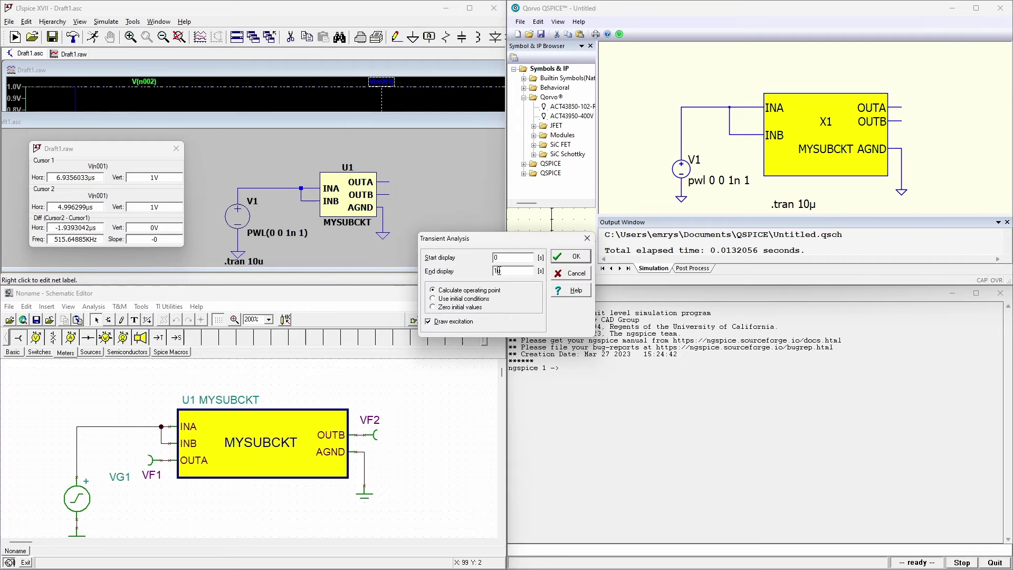
left_click(570, 256)
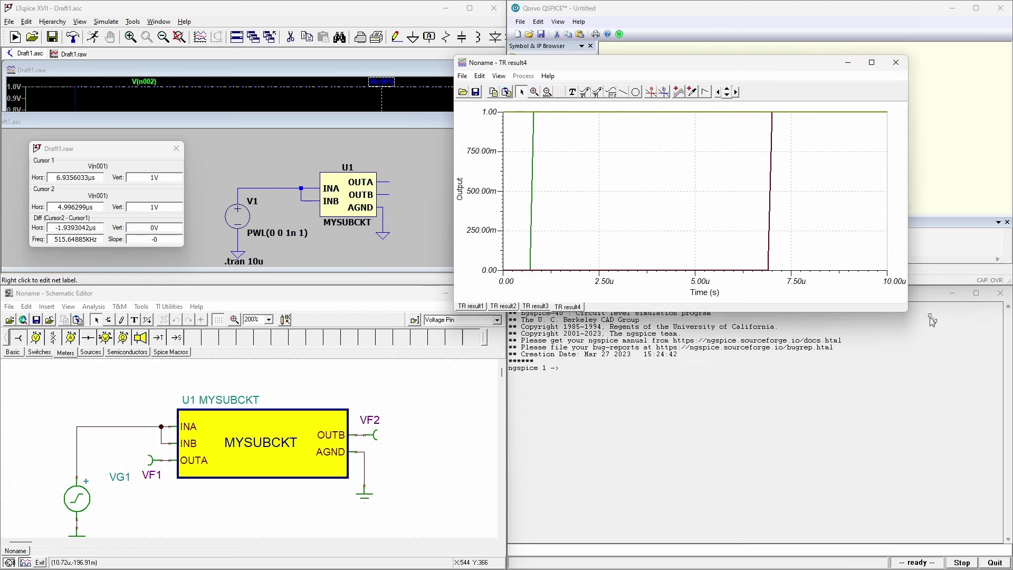
Step: Add cursor a on the output trace and move it to the edge near 6.99u
left_click(647, 195)
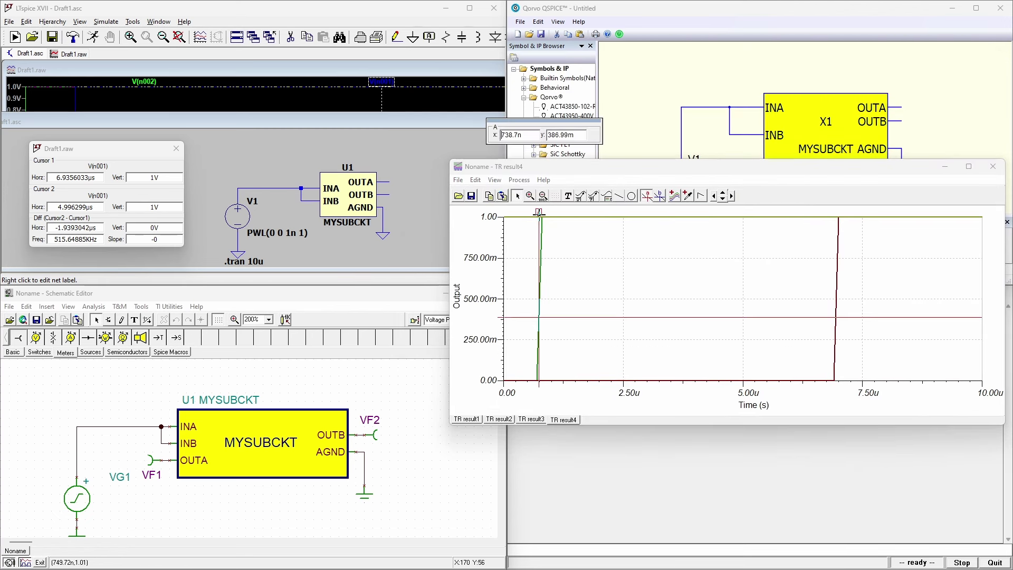
left_click(539, 299)
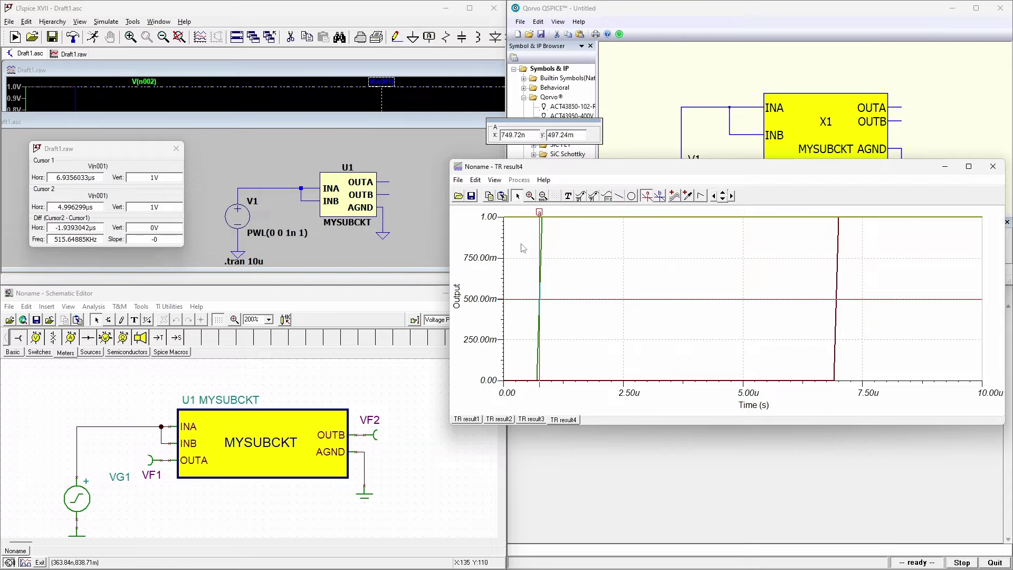
left_click_drag(537, 217, 836, 333)
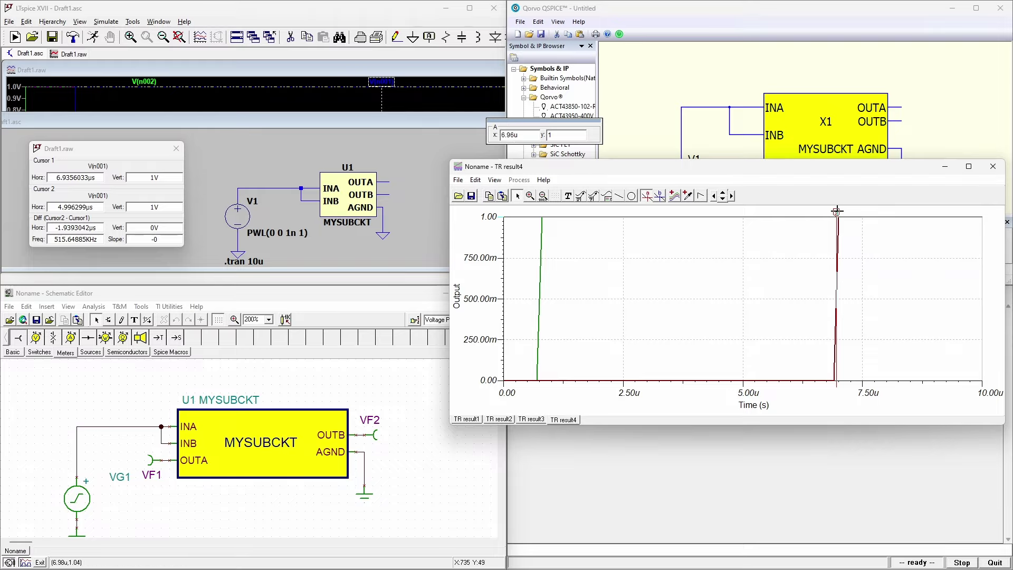
left_click_drag(836, 211, 838, 211)
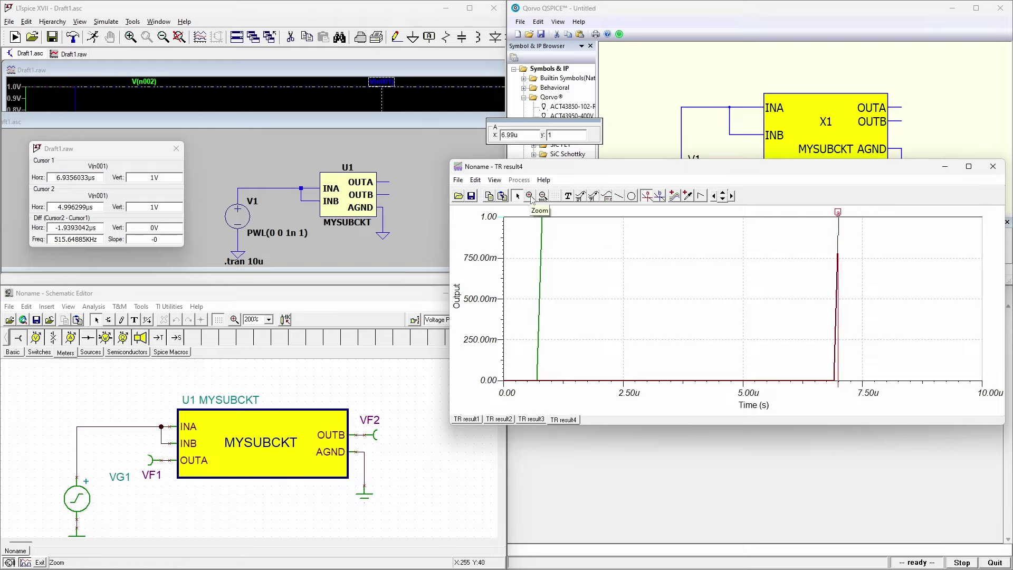
Step: Zoom into the first rising edge and place cursors a and b across the ramp
left_click(530, 196)
left_click_drag(547, 216, 530, 395)
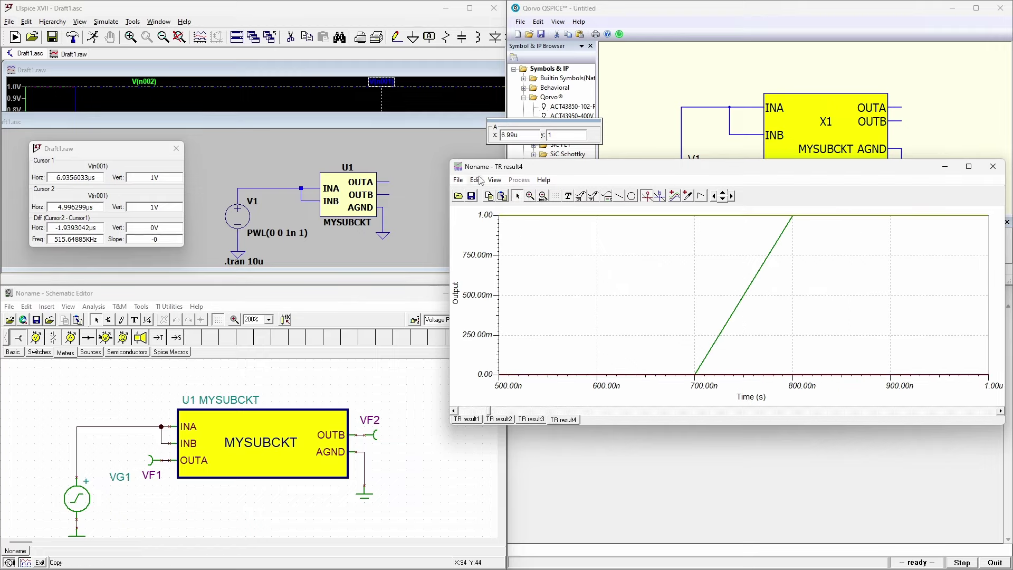
left_click(695, 372)
left_click(792, 215)
left_click_drag(519, 179, 837, 323)
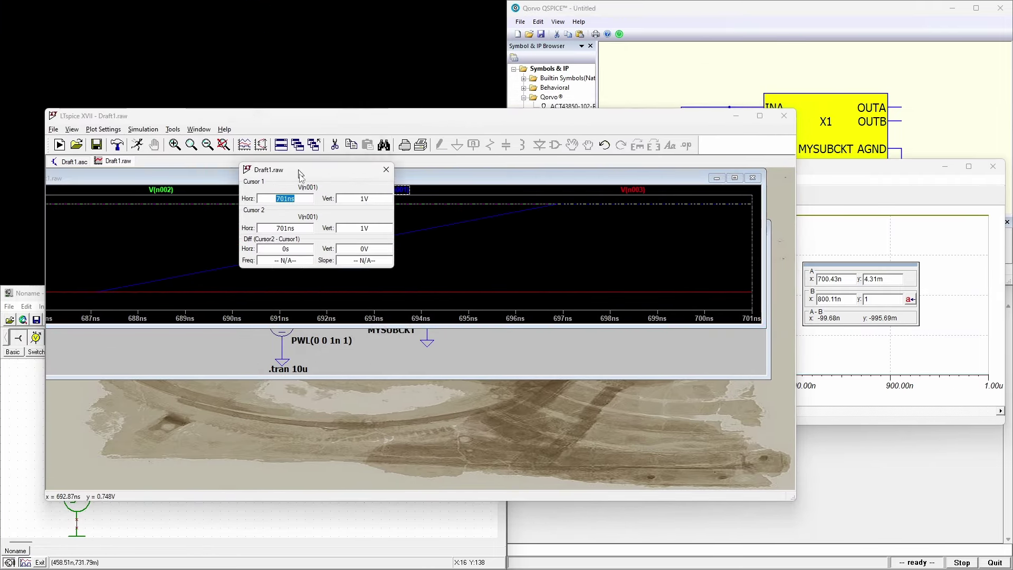
Step: Set LTspice cursors at 687.15 ns and 696.86 ns and read the ~9.7 ns difference
left_click_drag(335, 263, 562, 360)
key("Left")
key("Left")
key("Left")
key("Left")
key("Left")
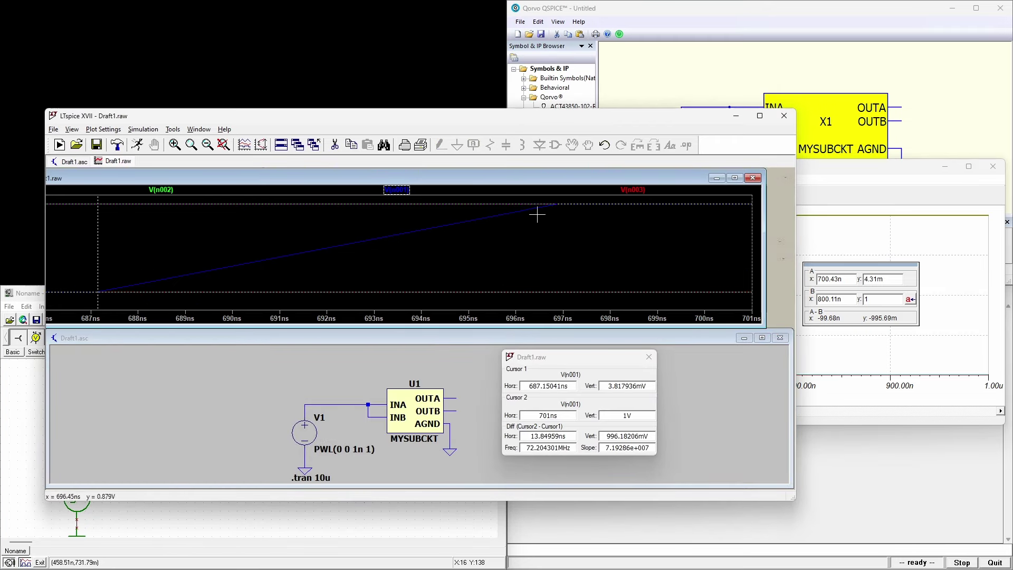
left_click_drag(610, 212, 553, 244)
left_click(548, 416)
left_click(548, 435)
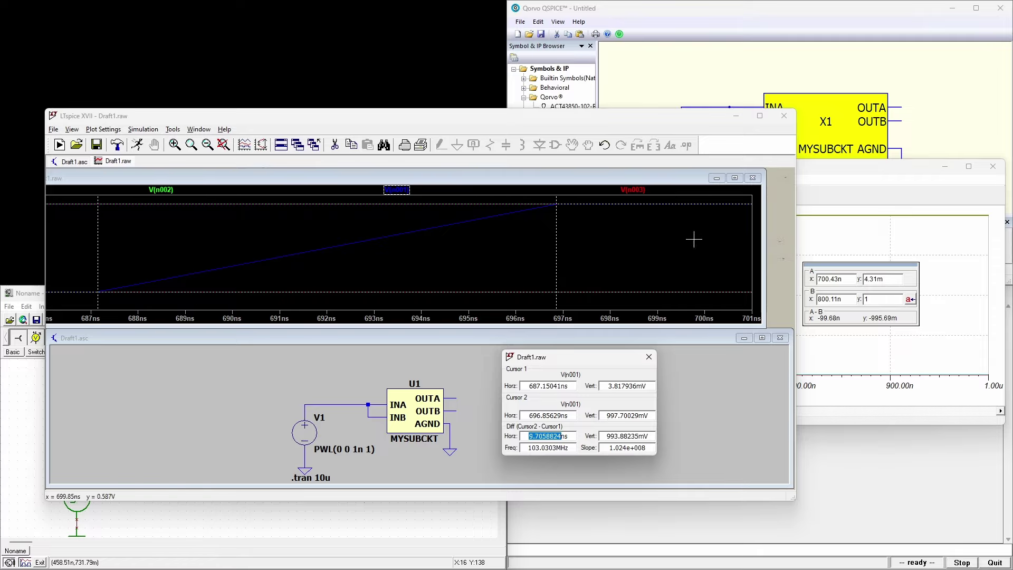
left_click(866, 176)
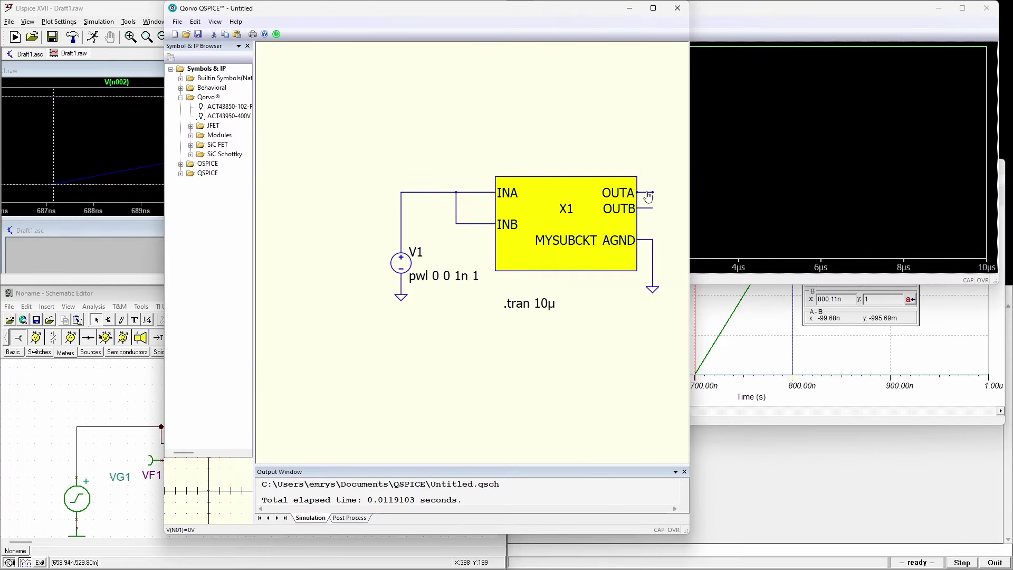
Step: Probe OUTA, zoom onto the 690–700 ns rising edge, and mark it with two V(n01) cursors
left_click(648, 196)
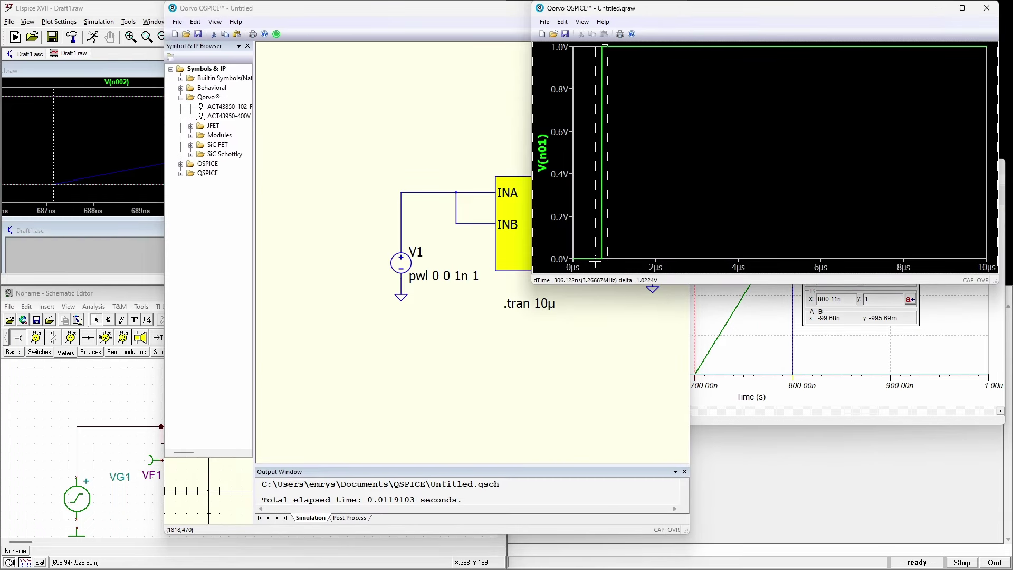
left_click_drag(745, 61, 702, 256)
left_click(719, 232)
left_click(861, 153)
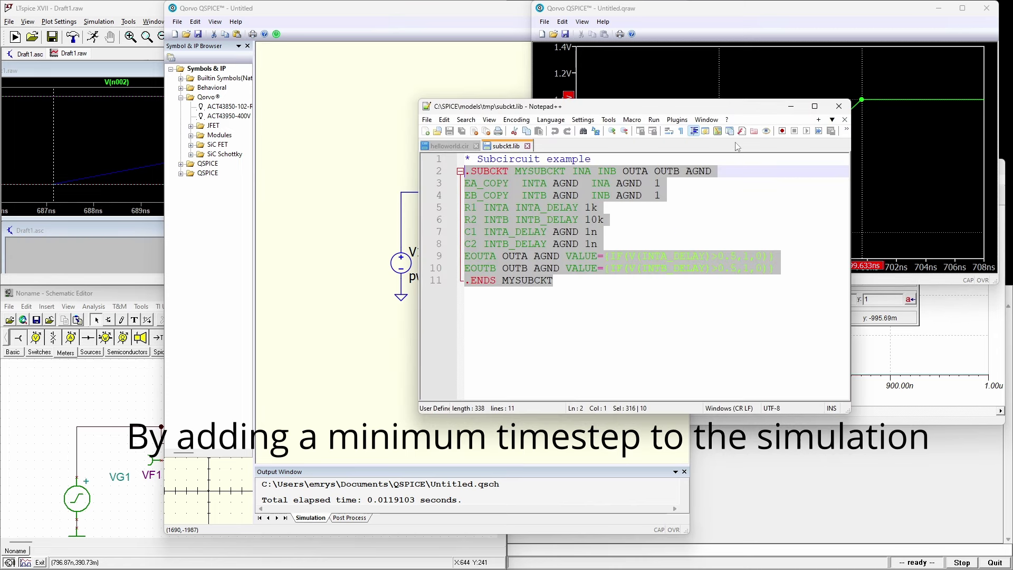
Step: Highlight the IF expression driving OUTA on line 9 of subckt.lib
left_click(672, 220)
left_click_drag(611, 256, 767, 256)
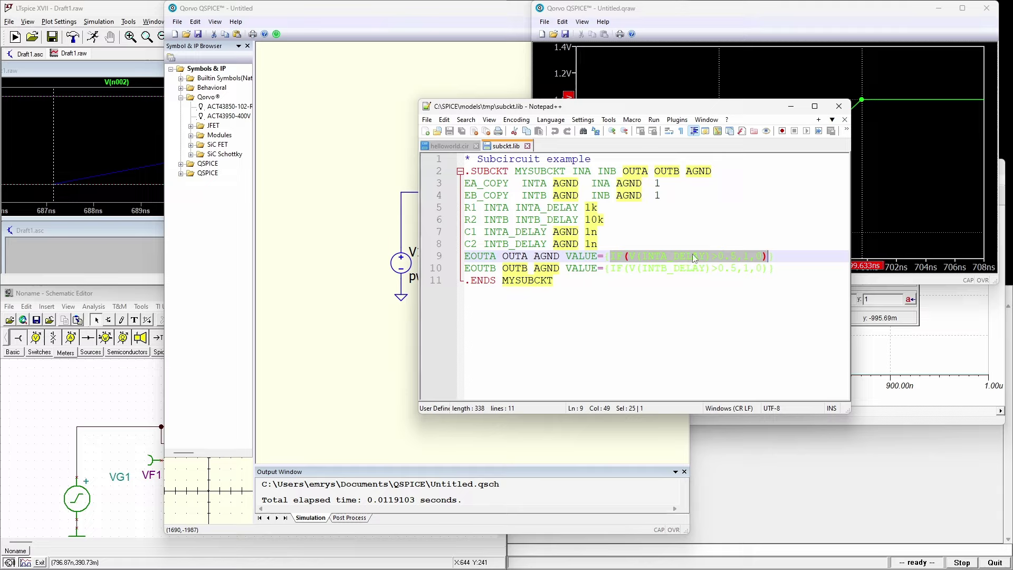
left_click(745, 257)
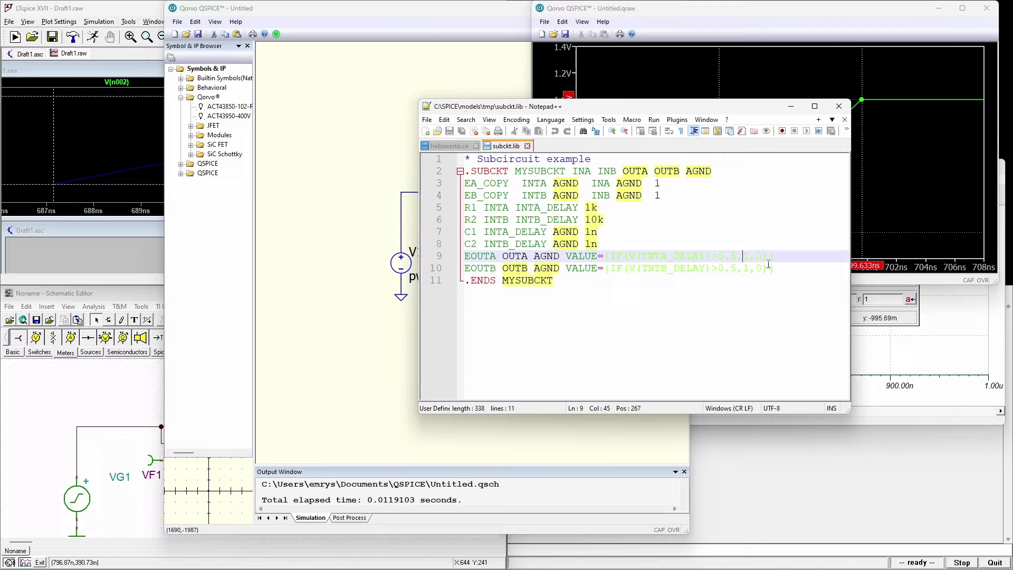
Step: In QSPICE, bring up the plot and schematic and probe the INA input net
left_click(888, 16)
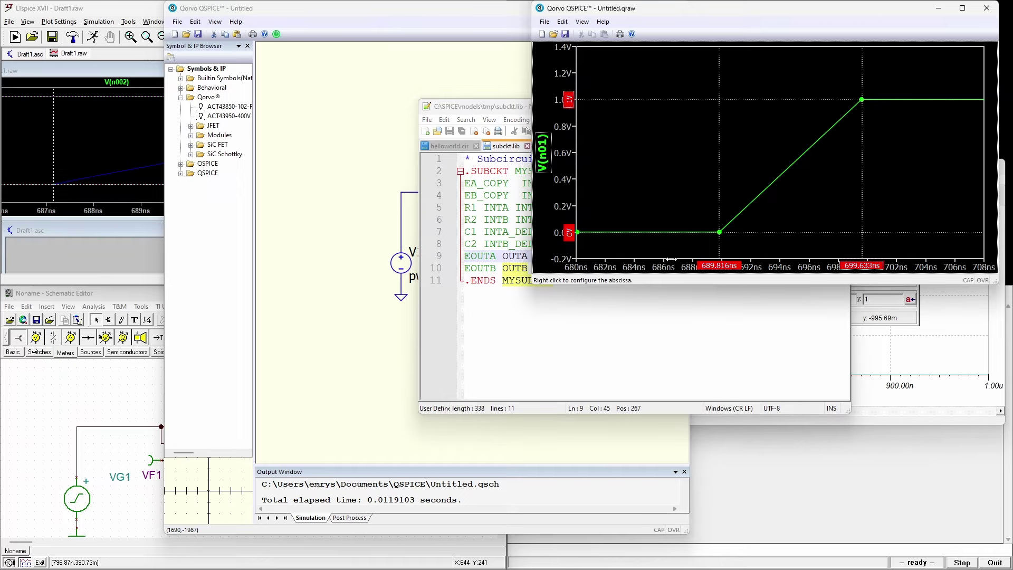
left_click(324, 269)
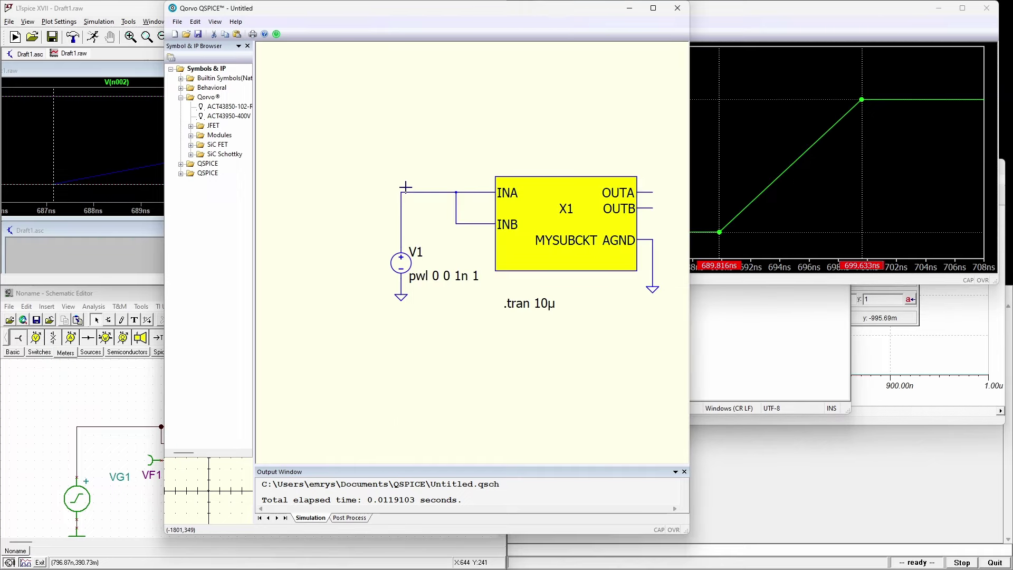
left_click(480, 194)
left_click(813, 118)
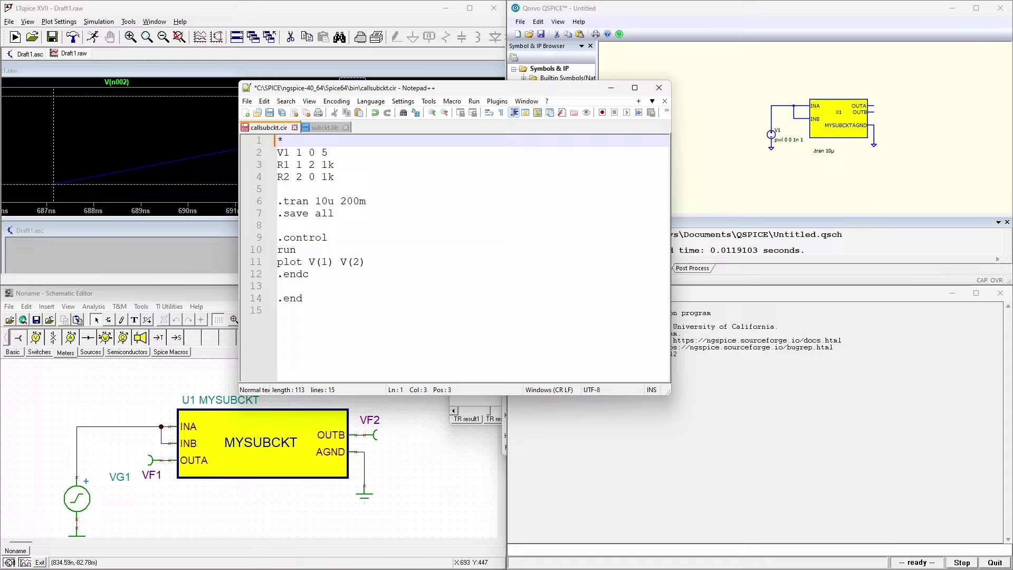
Step: Title it 'Call a subcircuit', swap V1/R1/R2 for X1 A B Y Z 0 MYSUBCKT, paste the definition
type("Call a subcircuit")
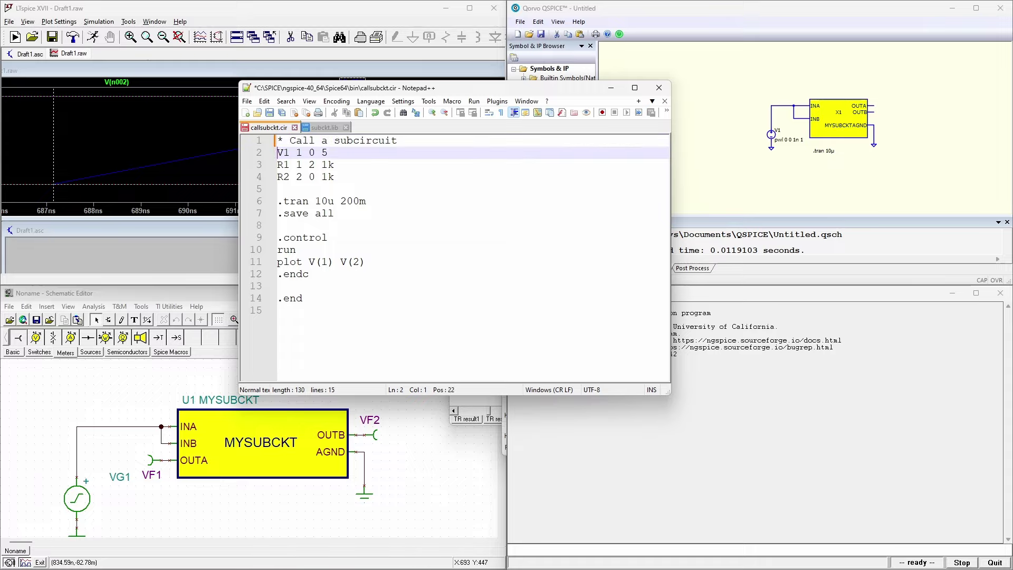
key("Down")
key("Home")
key("shift+Down")
key("shift+Down")
key("shift+Down")
type("X1 A B Y Z 0 MYSUBCKT")
key("Return")
key("Return")
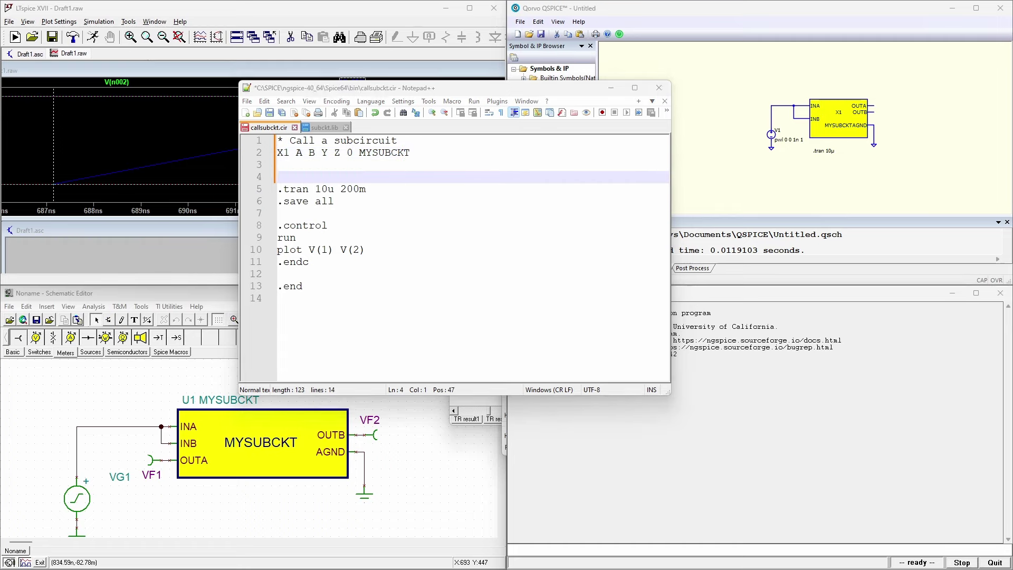
type("* Subcircuit example .SUBCKT MYSUBCKT INA INB OUTA OUTB AGND * Buffer 1 EA_COPY  INTA AGND  INA AGND  1 R1 INTA INTA_DELAY 1k C1 INTA_DELAY AGND 1n EOUTA OUTA AGND VALUE={IF(V(INTA_DELAY)>0.5,1,0)} * Buffer 2 EB_COPY  INTB AGND  INB AGND  1 R2 INTB INTB_DELAY 10k C2 INTB_DELAY AGND 1n EOUTB OUTB AGND VALUE={IF(V(INTB_DELAY)>0.5,1,0)} .ENDS MYSUBCKT")
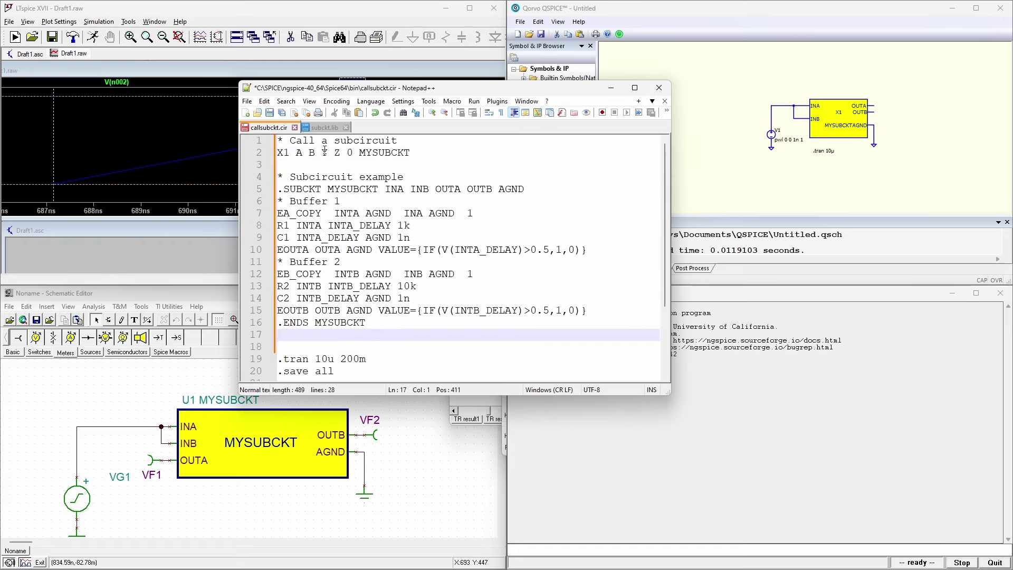
Step: Review the X1 call and paste the V1 PULSE source line onto line 3
left_click_drag(279, 154, 284, 154)
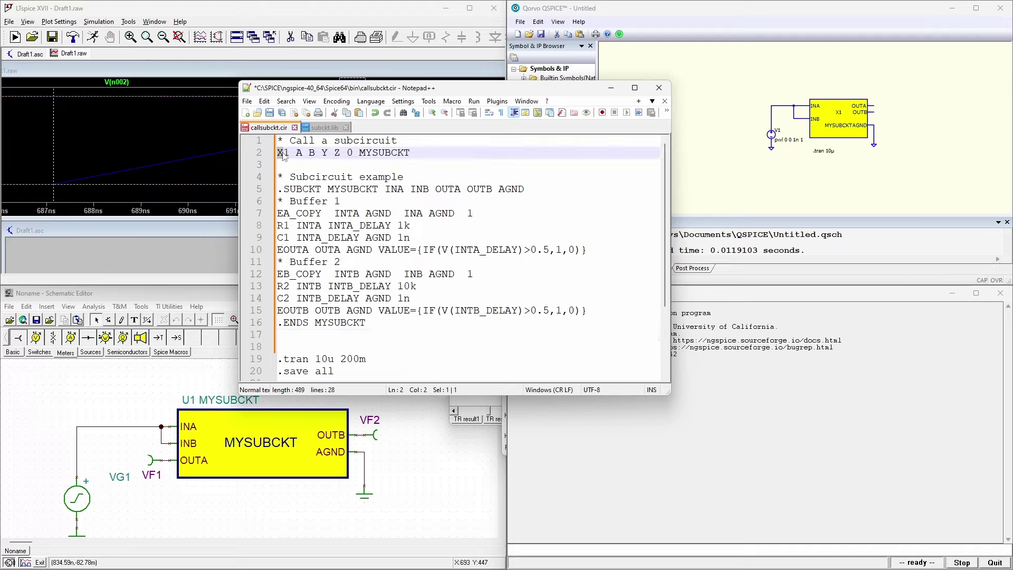
left_click(284, 153)
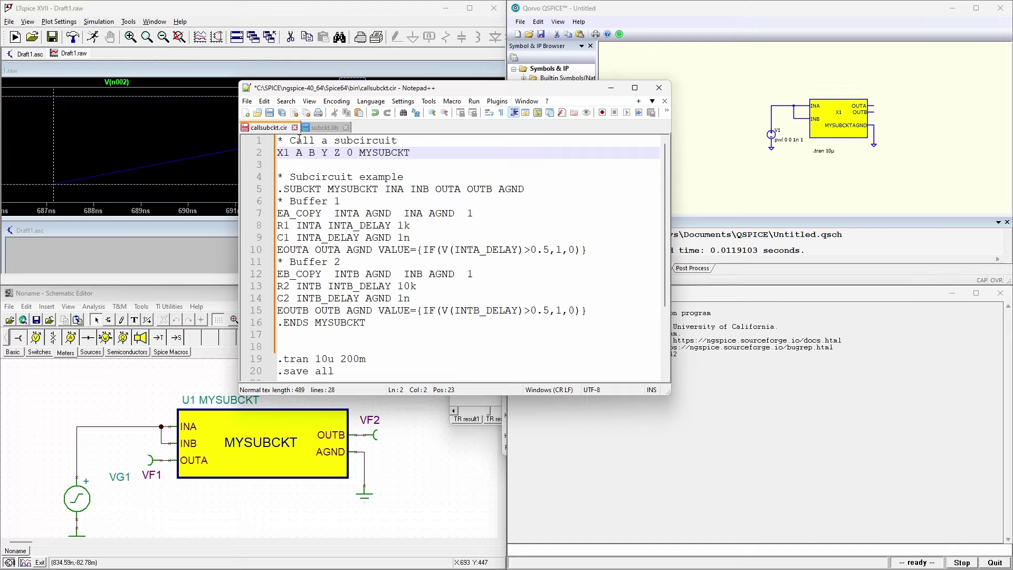
double_click(350, 152)
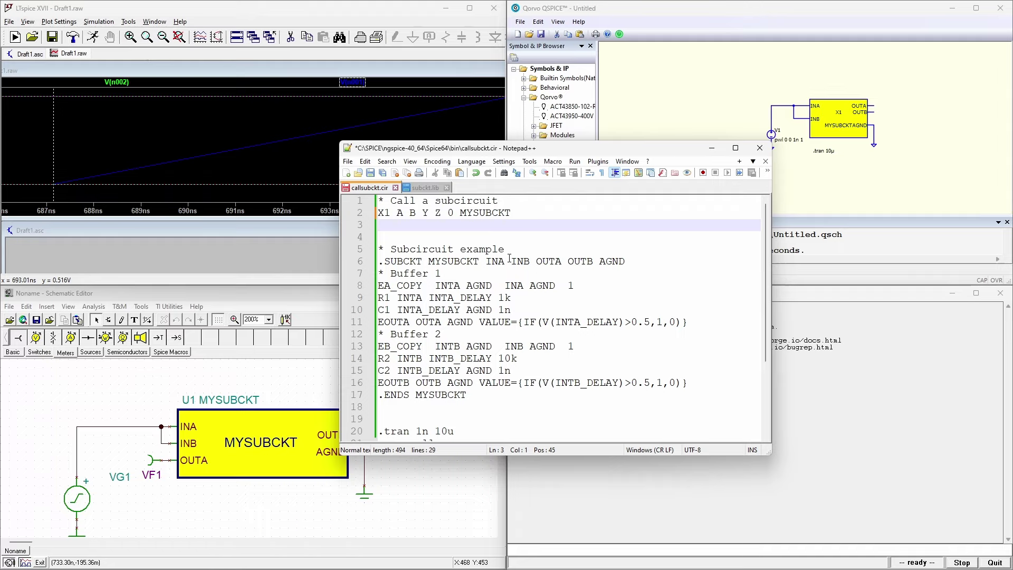
type("V1 A 0 PULSE ( 0 1 0 1n 1n 1 2 10 )")
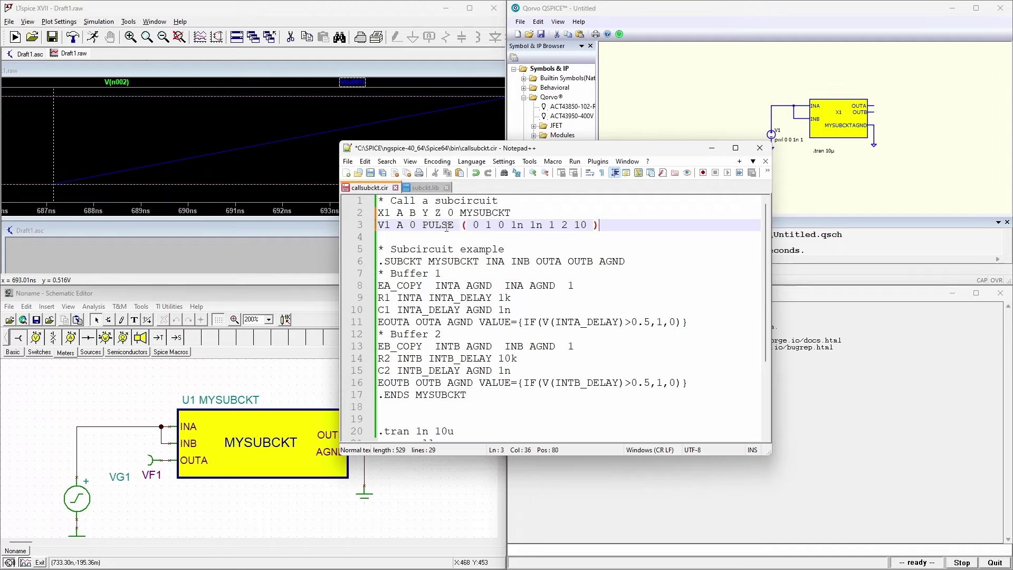
Step: Go through the PULSE values: 0, 1 V, 1n rise and fall, width 1, period 2, 10 cycles
double_click(476, 225)
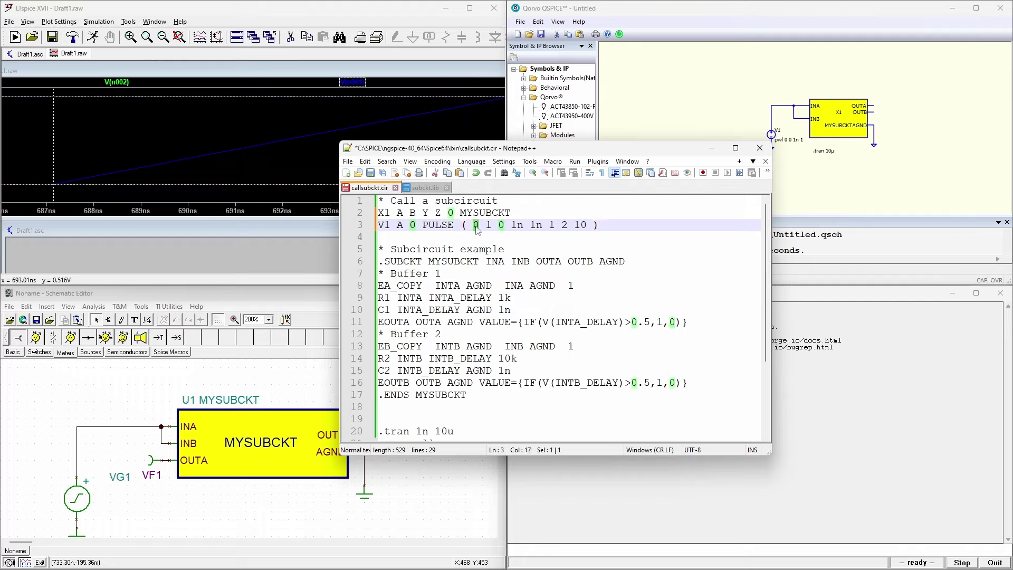
double_click(487, 226)
left_click(499, 225)
left_click(512, 225)
double_click(513, 225)
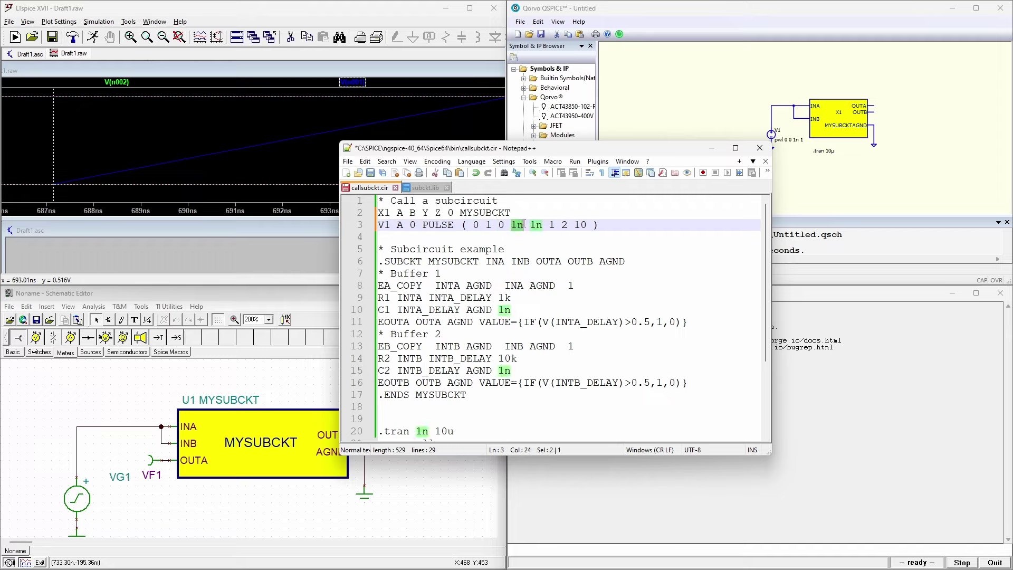
left_click(531, 225)
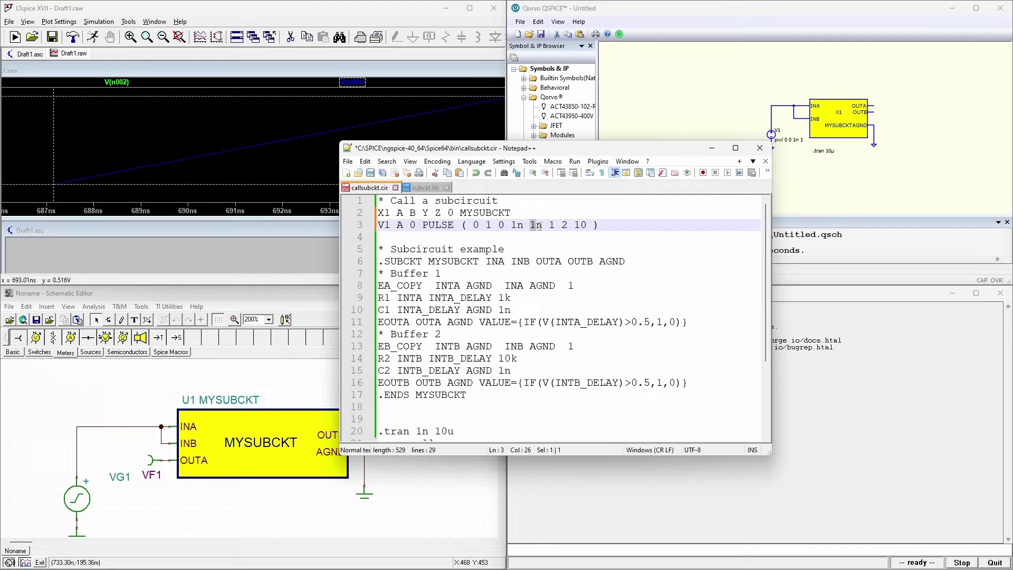
double_click(534, 225)
double_click(551, 225)
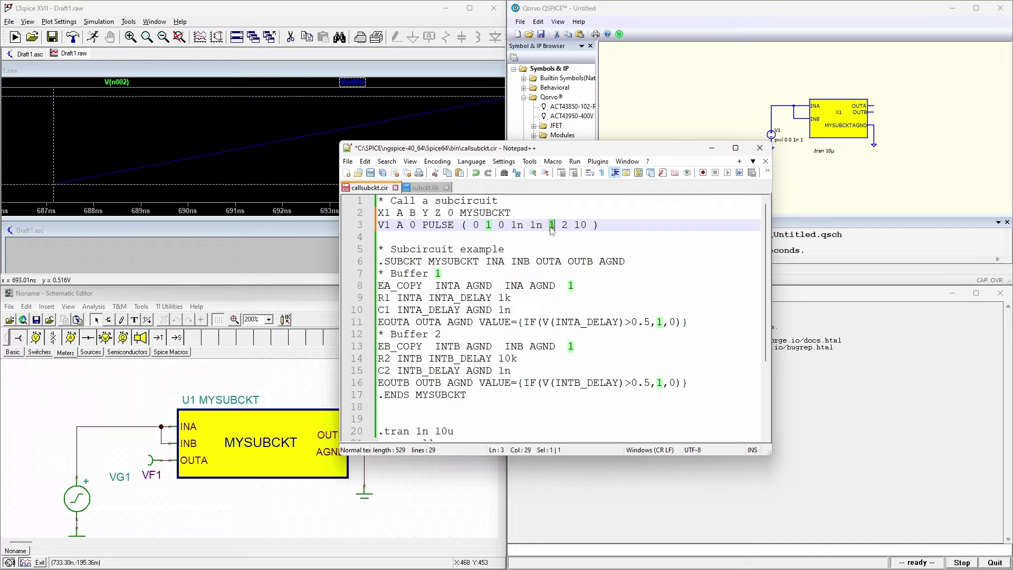
left_click(563, 226)
double_click(564, 226)
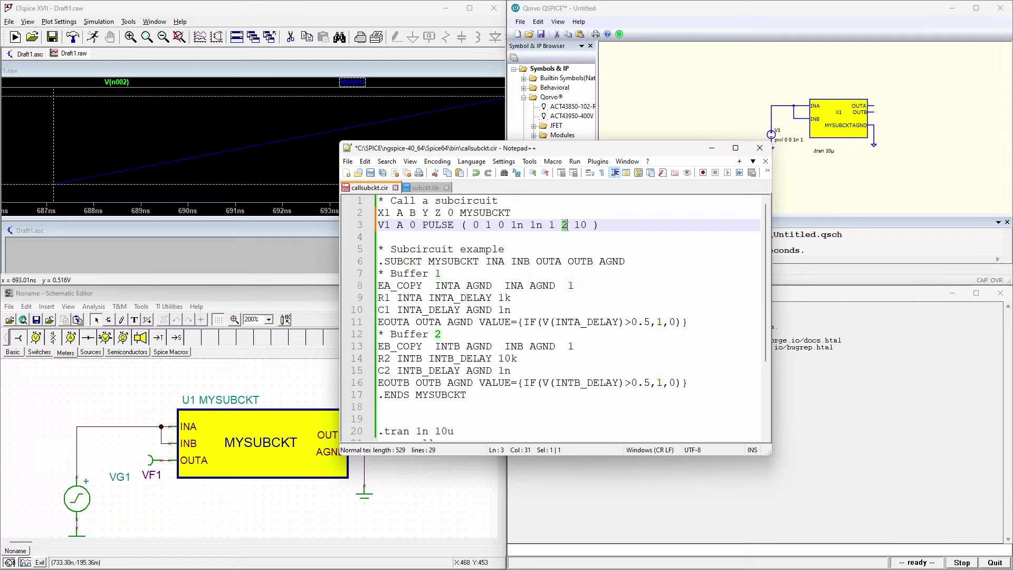
double_click(580, 225)
left_click_drag(551, 225, 588, 226)
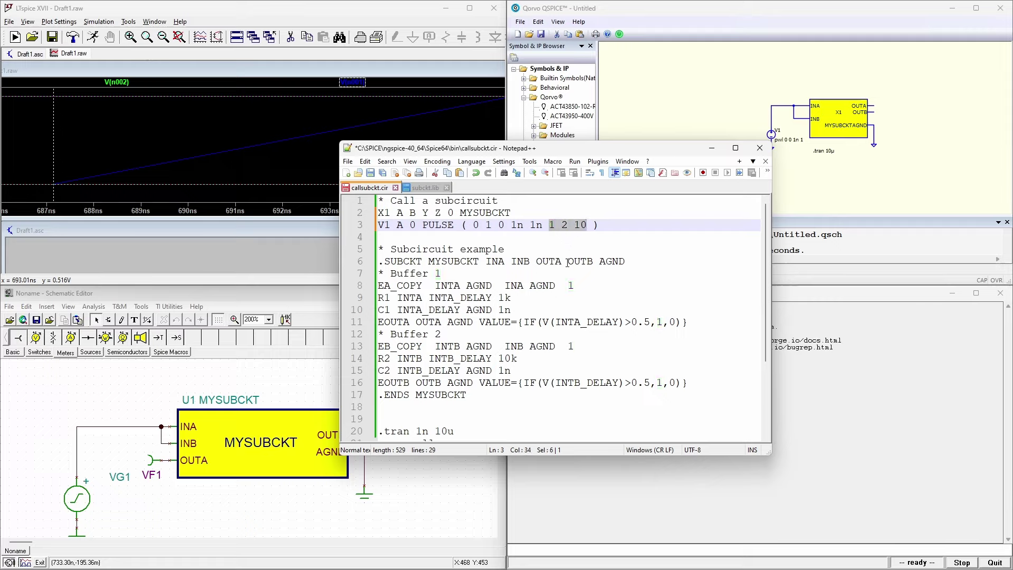
left_click(412, 227)
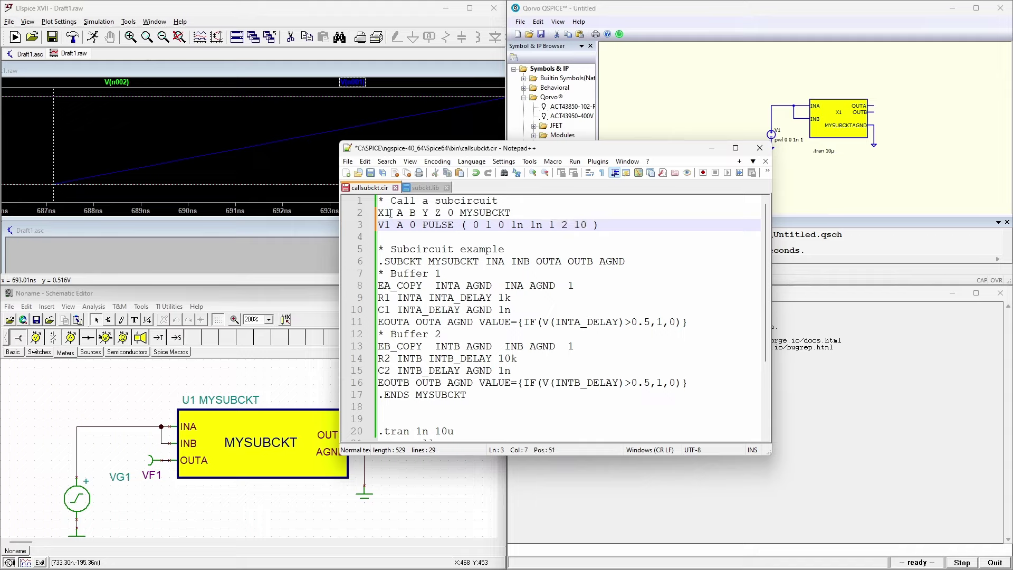
Step: Compare the X1 node list against the QSPICE schematic
left_click(412, 214)
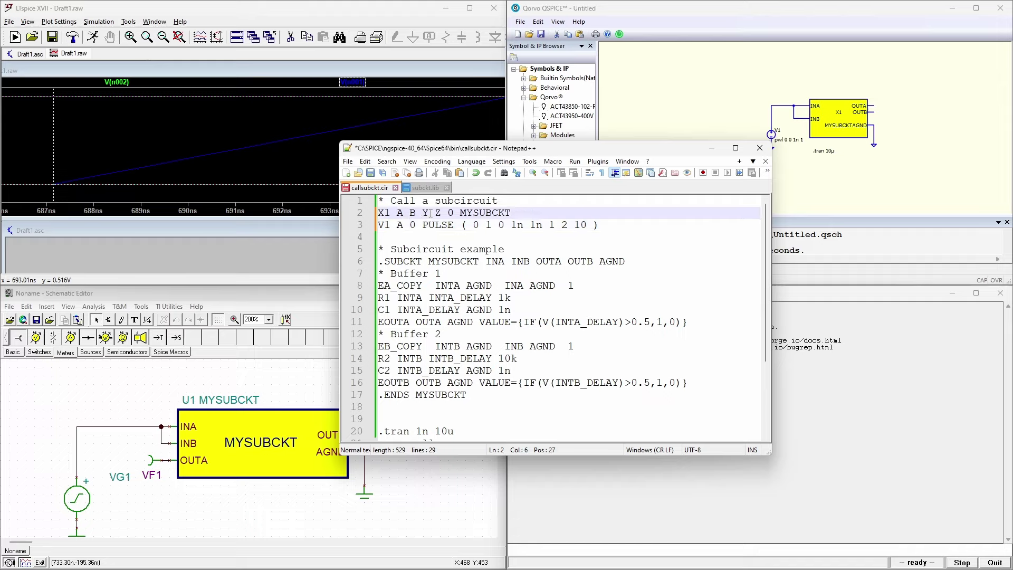
left_click(701, 13)
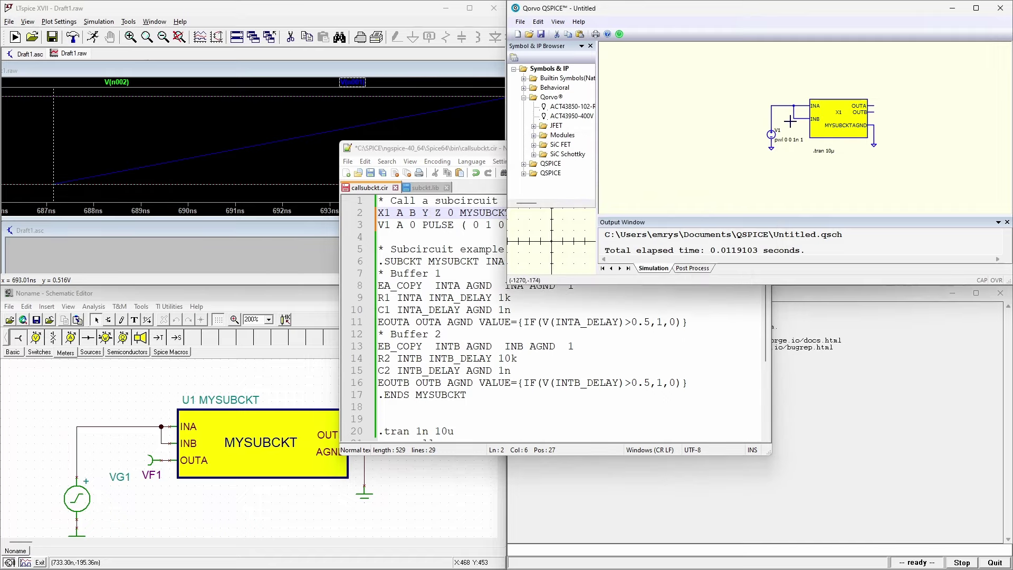
left_click(485, 159)
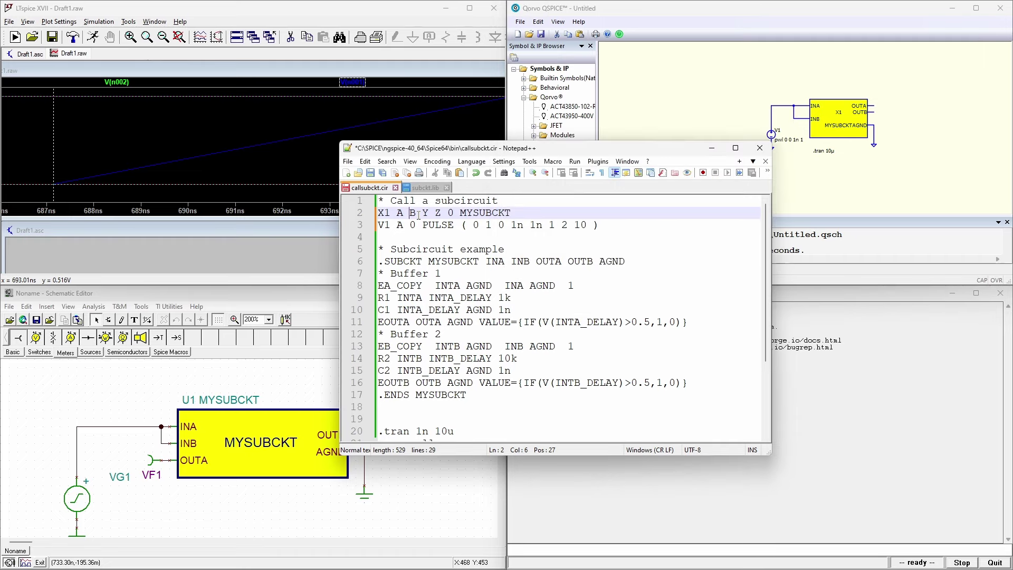
Step: Add a new line 4, editing it from R1 A B 1 into V2 A B 0
left_click(424, 238)
key("Return")
key("Up")
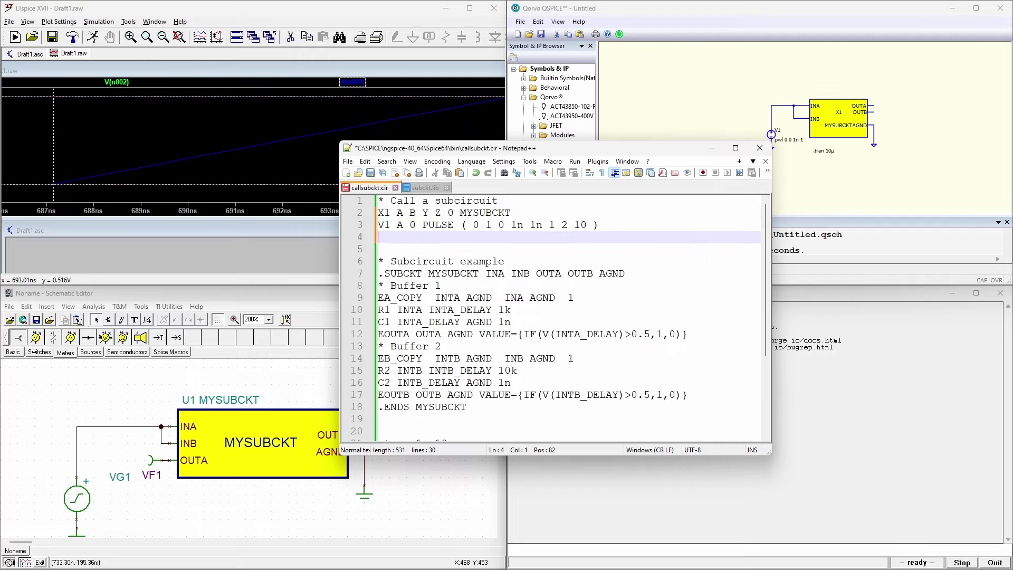
type("R1")
type(" A B 1")
key("BackSpace")
type("1")
key("Delete")
key("Delete")
type("V1")
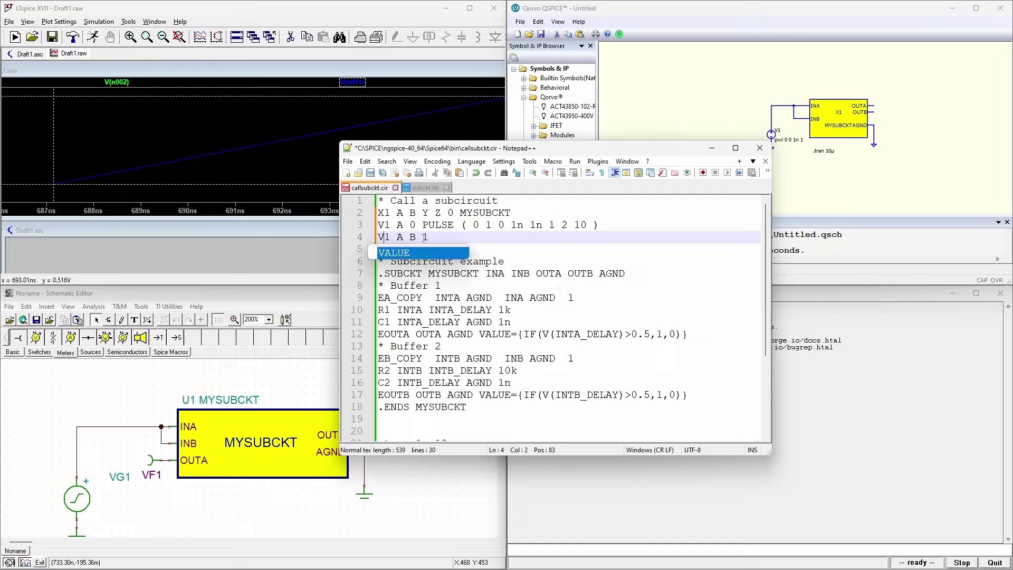
key("Delete")
type("0")
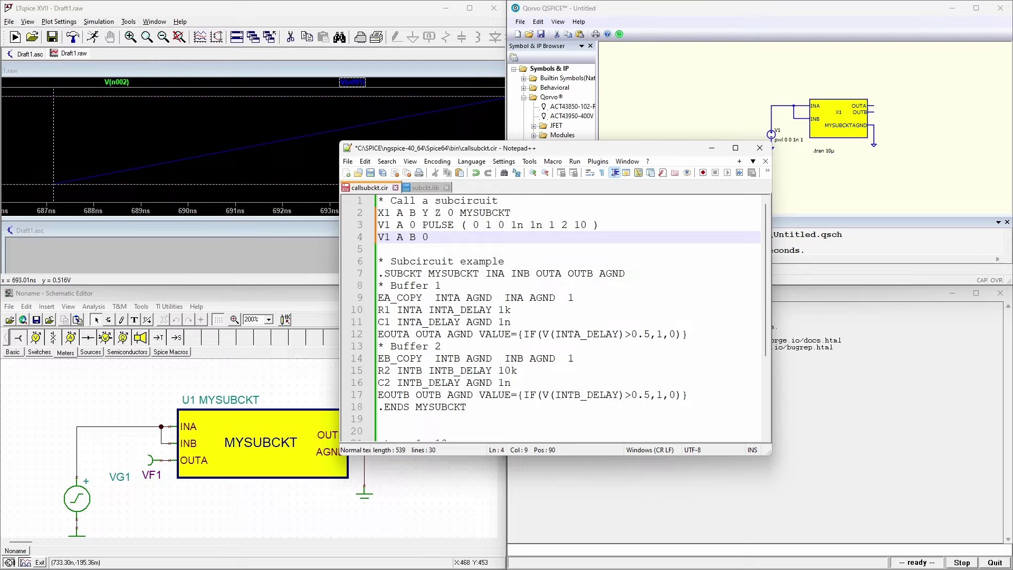
key("Left")
key("Left")
key("Left")
key("Left")
key("BackSpace")
type("2")
Step: Delete the extra V2 A B 0 line
key("Up")
key("Left")
key("Left")
key("Down")
key("shift+Down")
key("Delete")
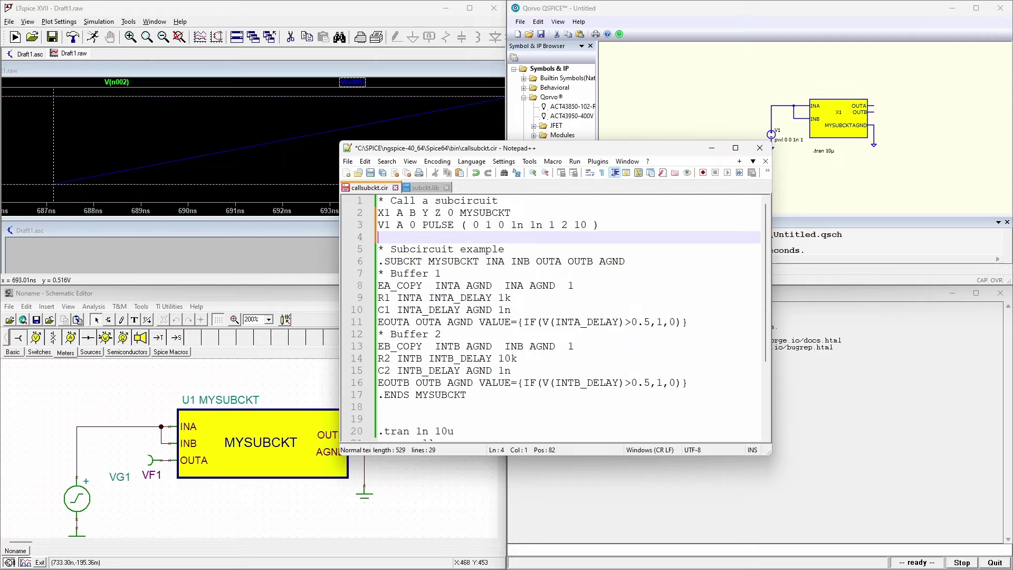
Step: Change X1's B node to A, tying INA and INB both to node A
left_click(412, 213)
double_click(412, 212)
type("A")
key("Left")
key("Left")
key("Left")
key("Left")
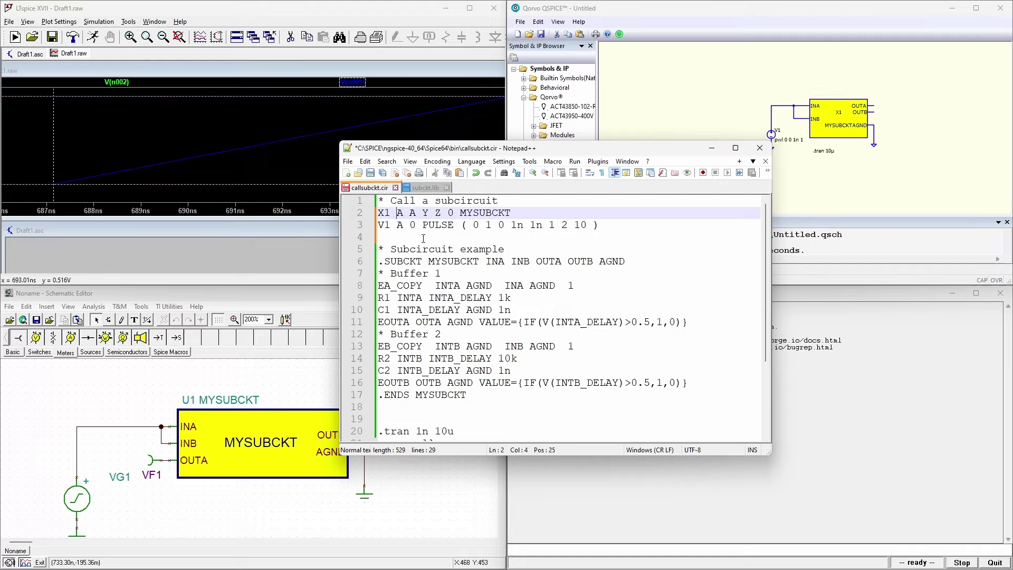
key("Right")
key("Right")
key("Right")
left_click_drag(417, 213, 390, 212)
left_click_drag(487, 261, 531, 261)
left_click(420, 239)
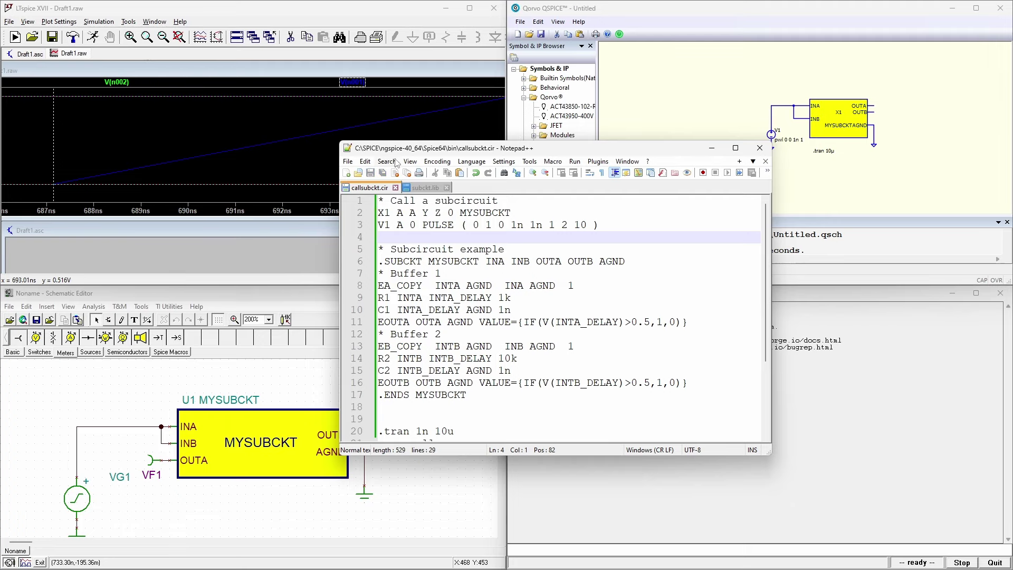
Step: Source callsubckt.cir in the ngspice console and mark the unknown 'if' function in the error
left_click_drag(402, 154, 1012, 174)
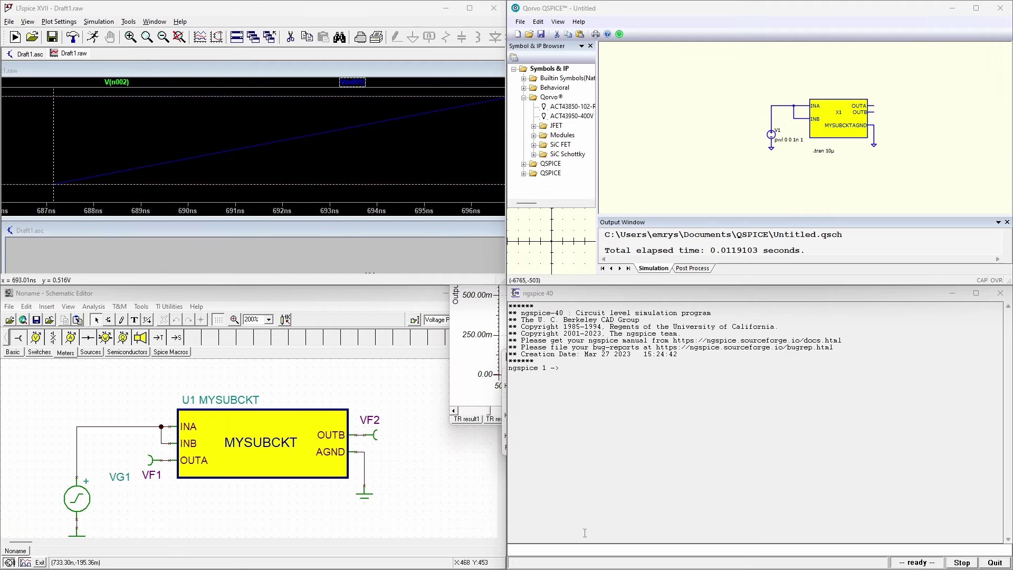
left_click(606, 553)
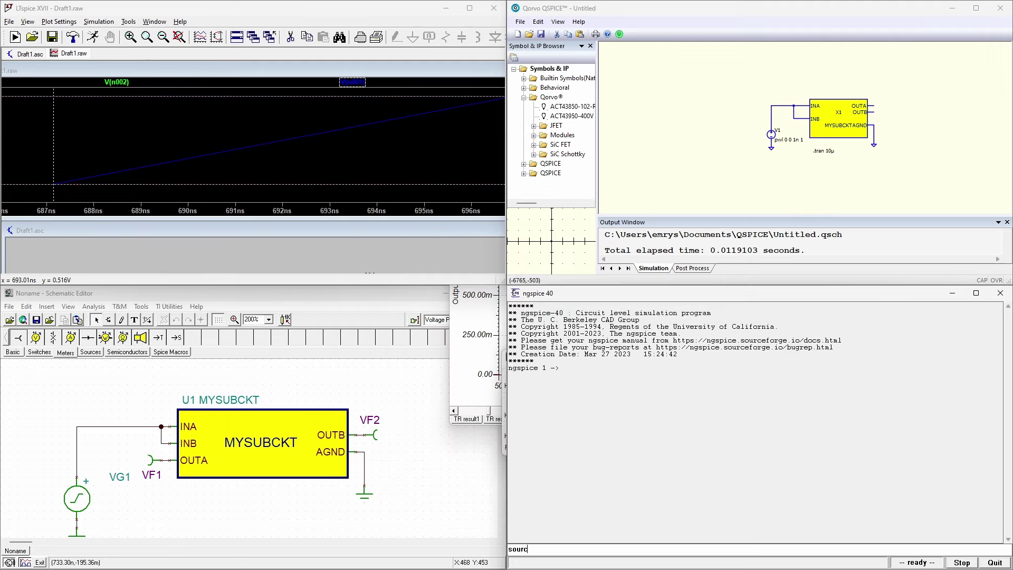
type("e callsub")
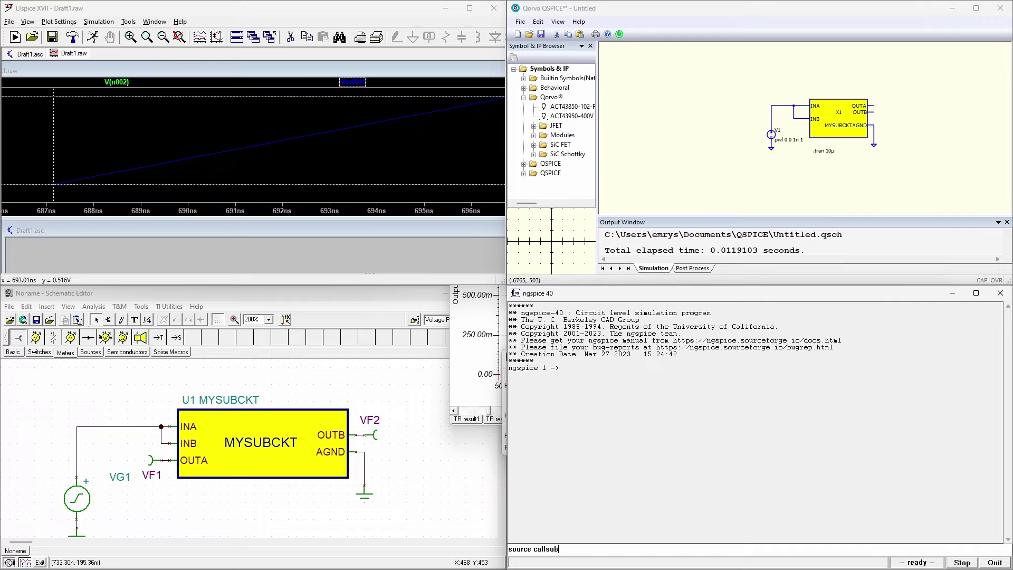
type("ckt.cir")
key("Return")
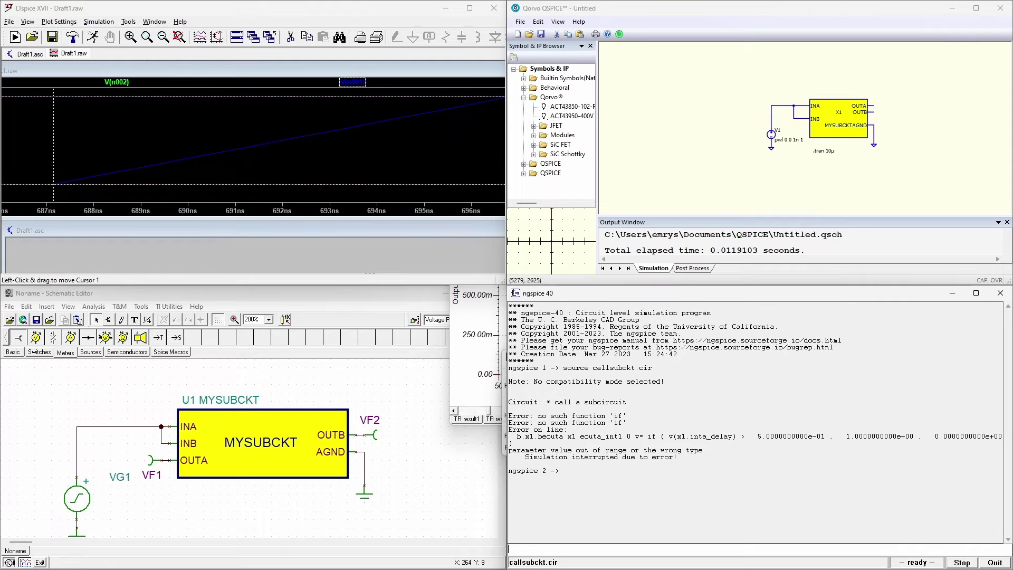
double_click(618, 416)
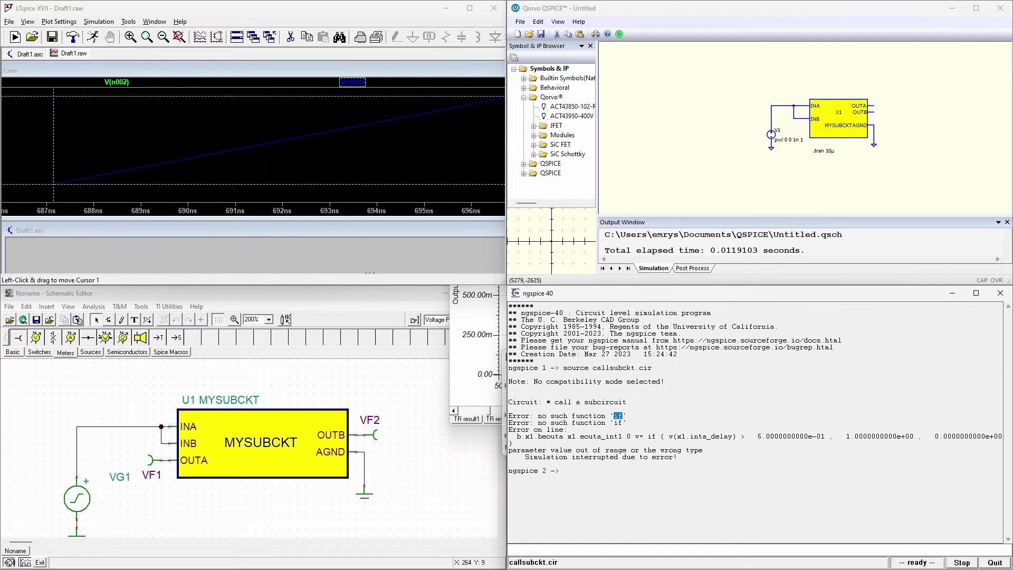
Step: Inspect the IF(V(INTA_DELAY)...) expression on line 11, then turn to the ngspice manual
key("alt+Tab")
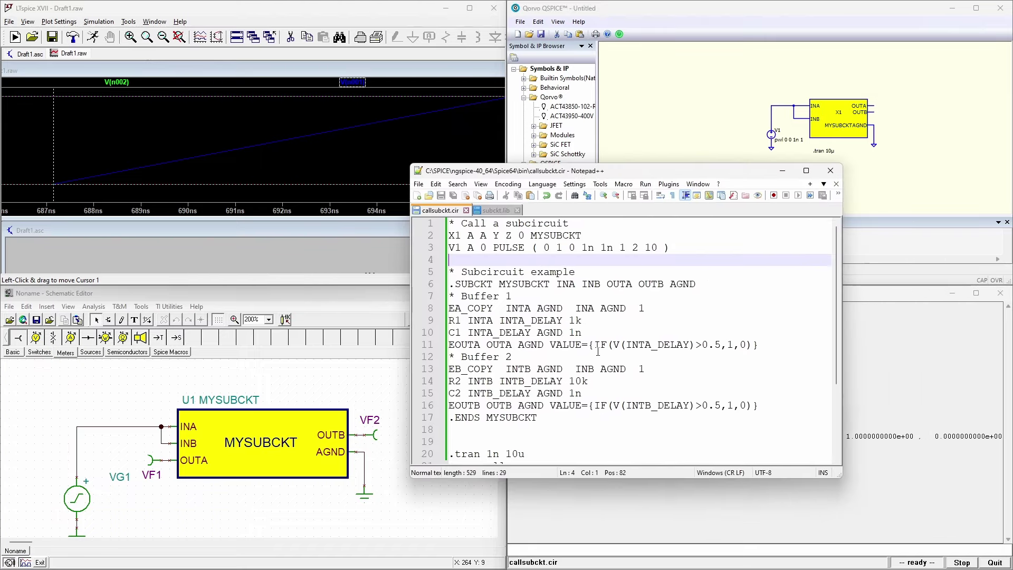
left_click_drag(595, 345, 719, 351)
left_click(663, 346)
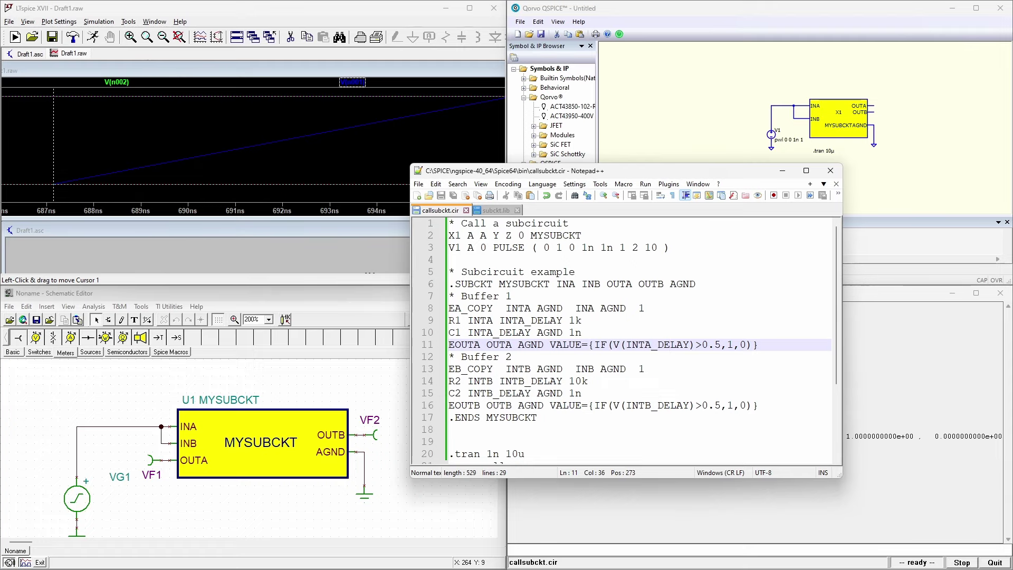
key("alt+Tab")
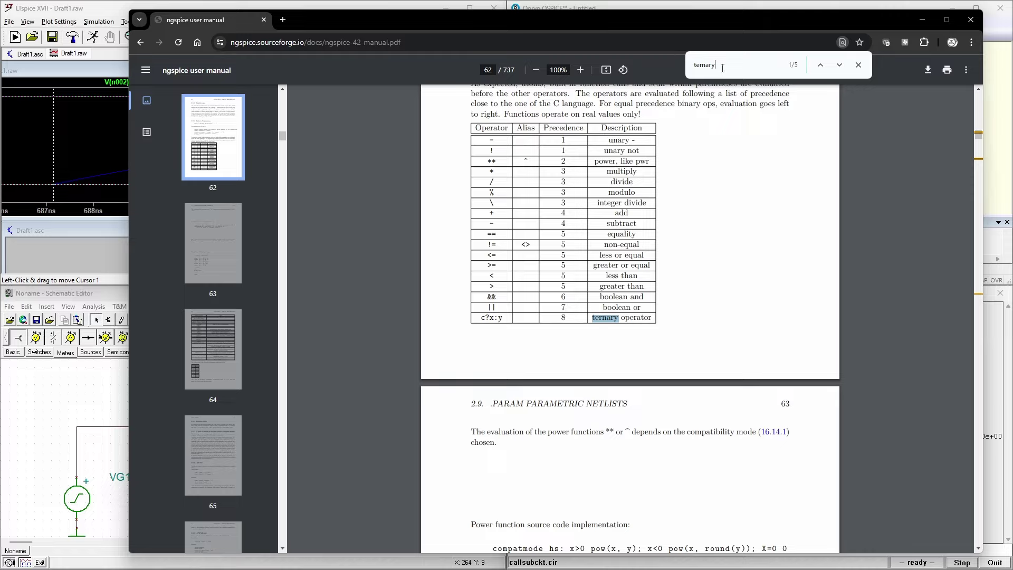
Step: Look up section 2.10 .FUNC in the ngspice manual, then add the line '.func if(x,y,z) {x?y:z}' to the netlist
left_click_drag(722, 68, 691, 67)
type(".func")
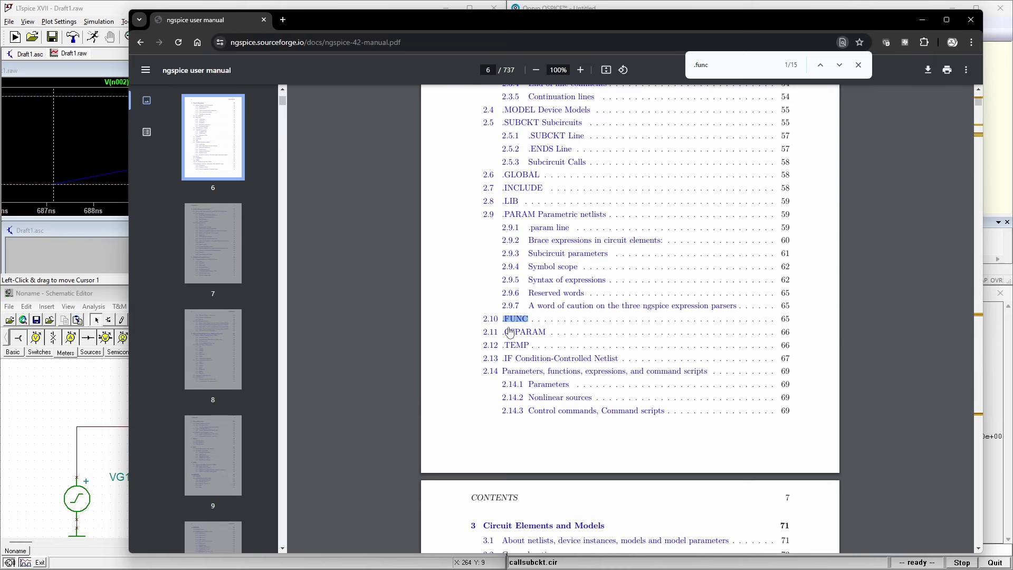
left_click(513, 321)
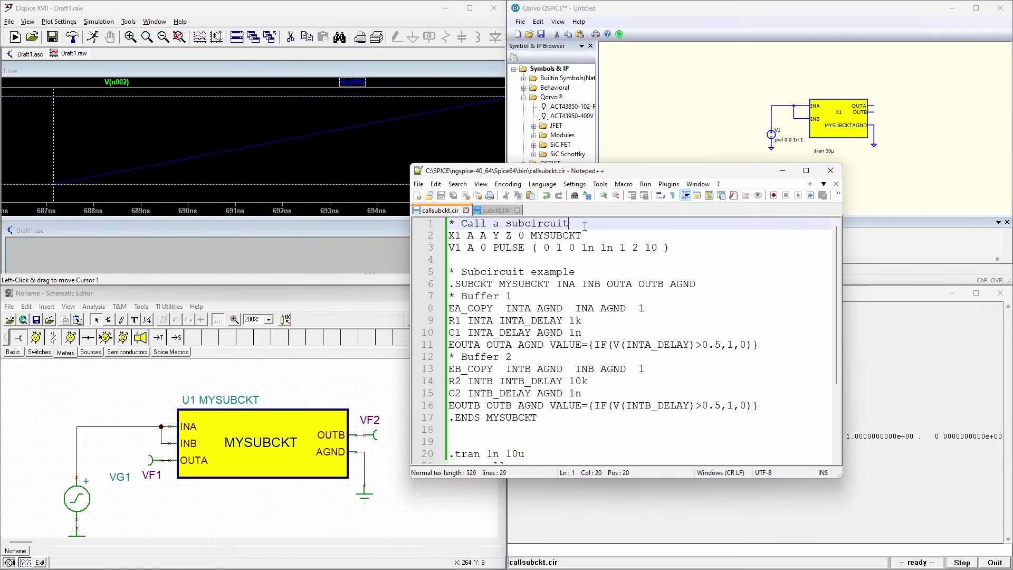
key("Return")
type(".func if(x,y,z) {x?y:z}")
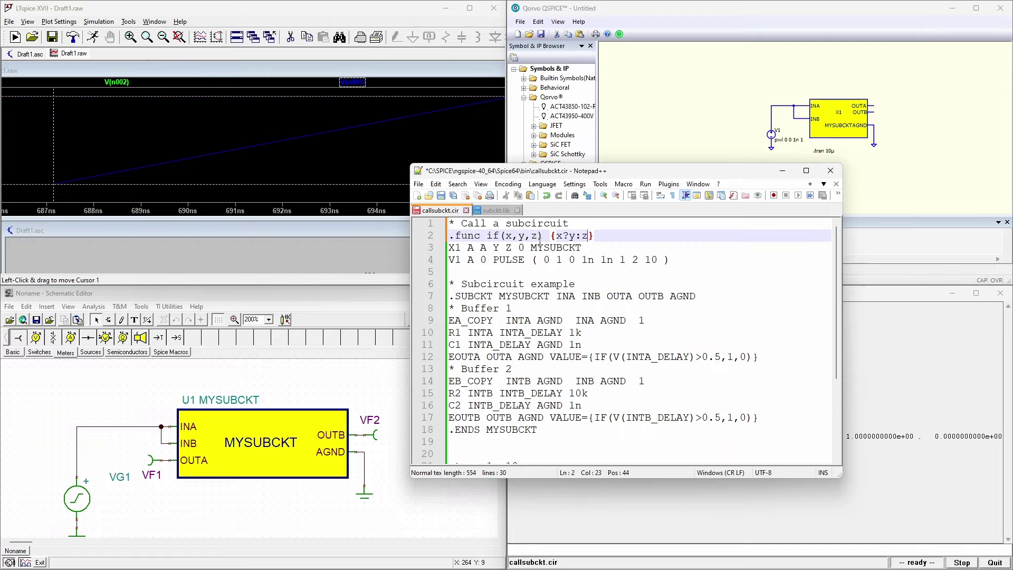
Step: Save callsubckt.cir with the .func if(x,y,z) {x?y:z} definition on line 2
left_click(441, 201)
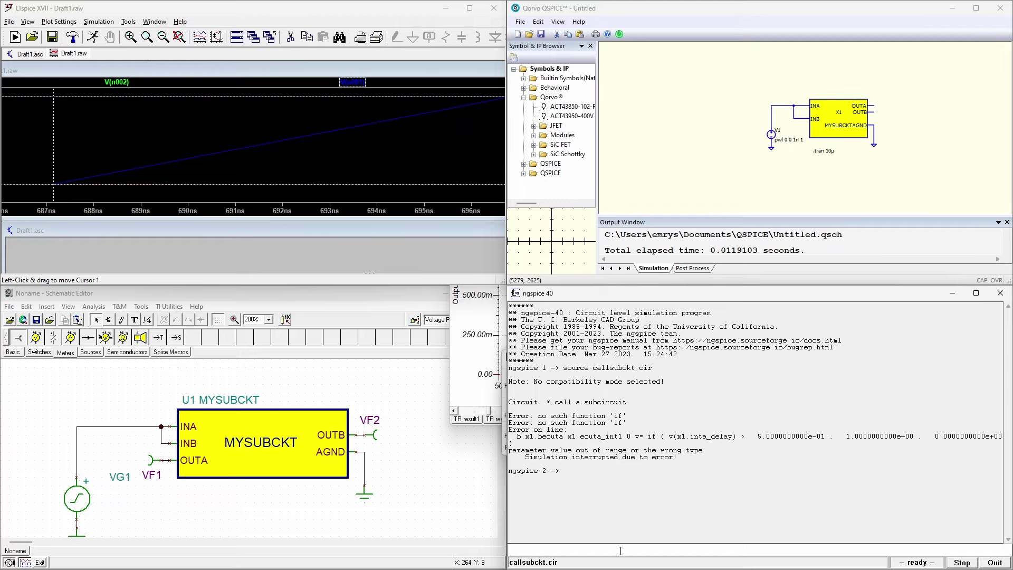
Step: Rerun 'source callsubckt.cir' in ngspice to get the v(a), v(y), v(z) plot
key("Up")
key("Return")
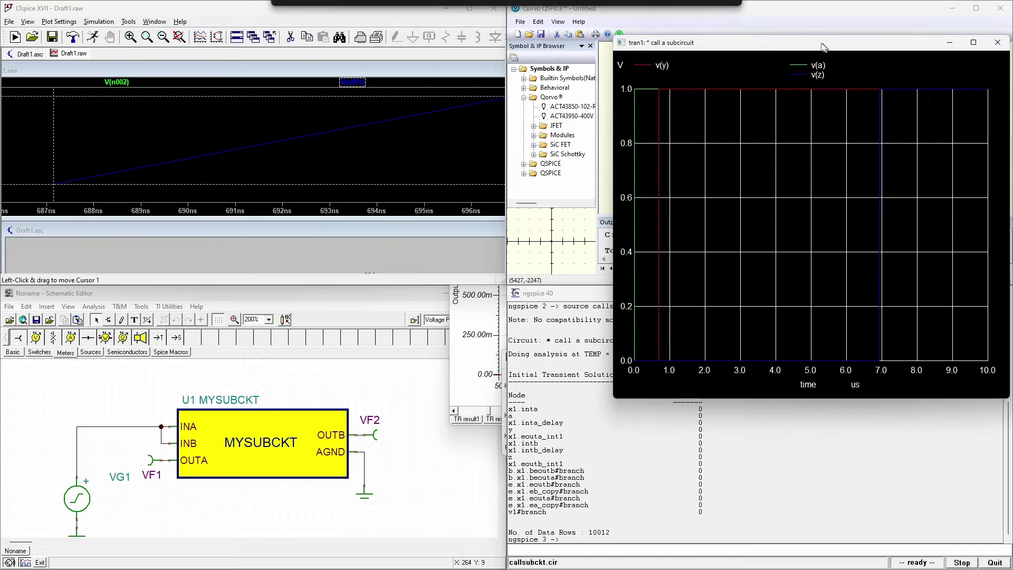
left_click_drag(821, 45, 818, 38)
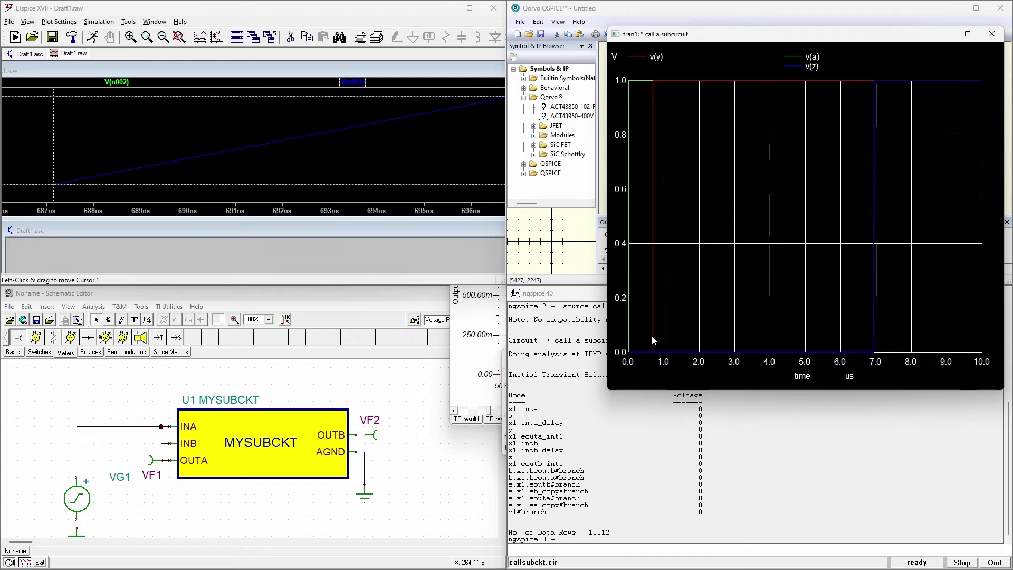
Step: Check the 1n time step on the .tran line of the netlist
key("alt+Tab")
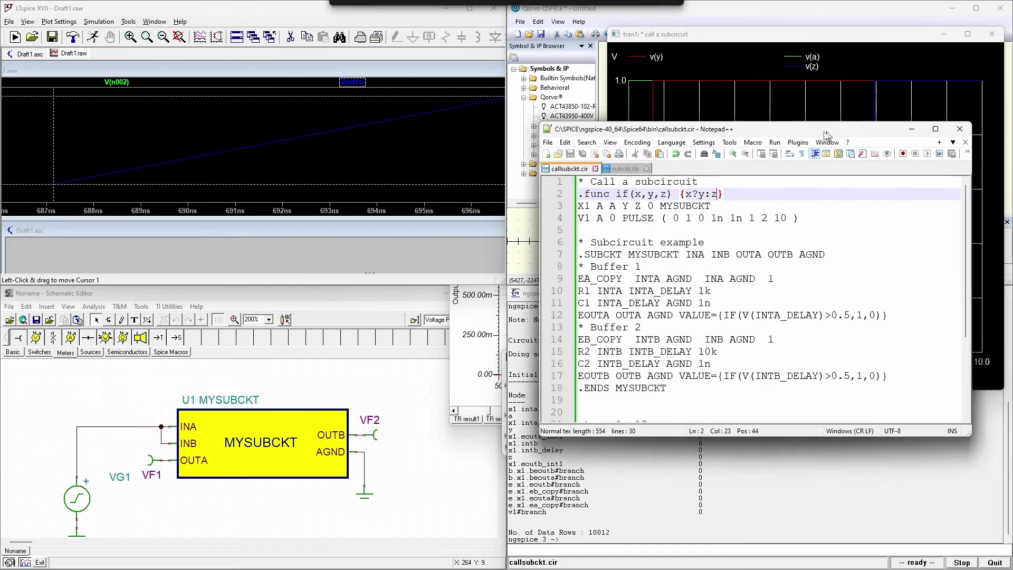
left_click_drag(821, 136, 816, 135)
scroll(608, 315, "down", 3)
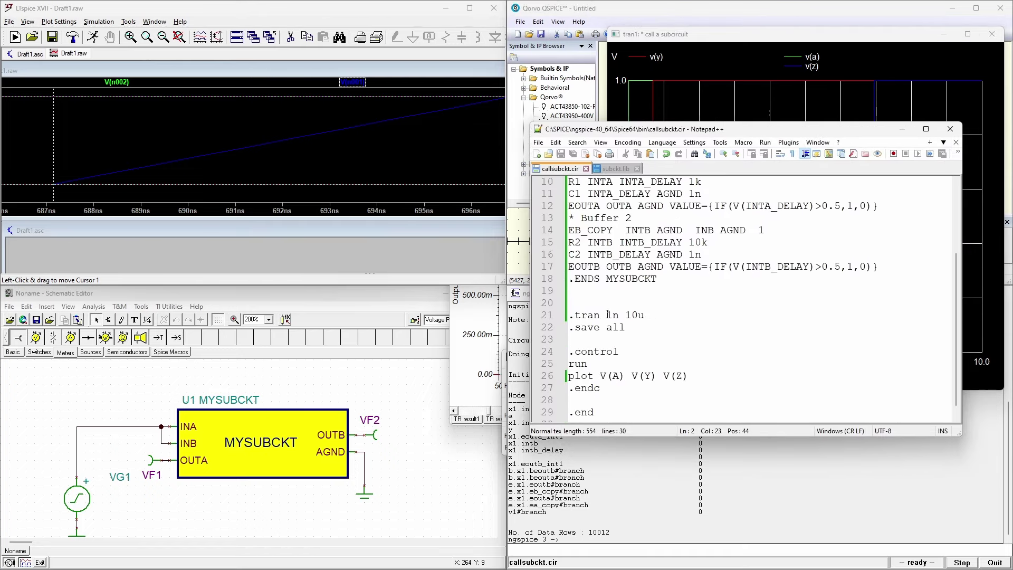
double_click(610, 315)
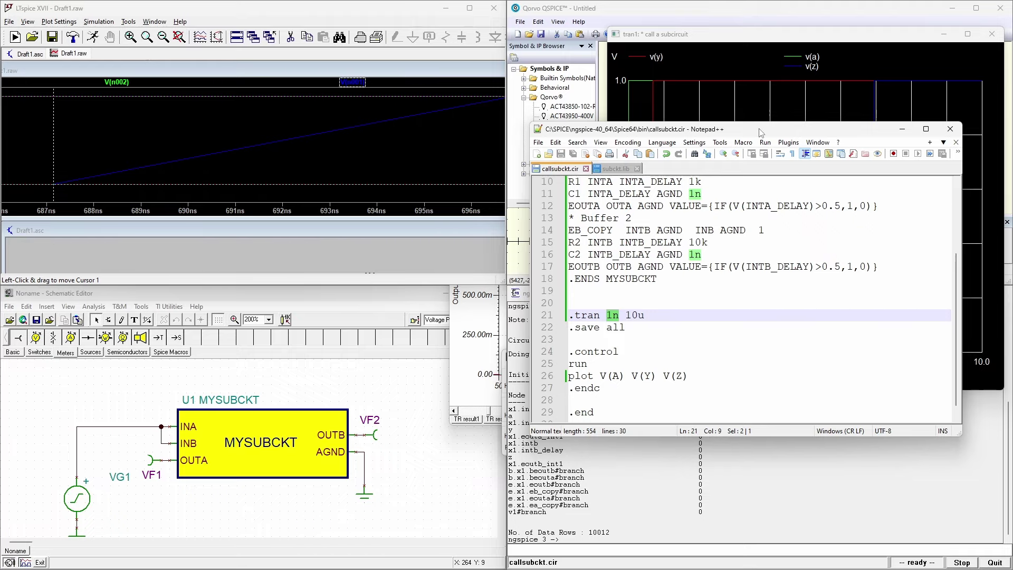
left_click(648, 80)
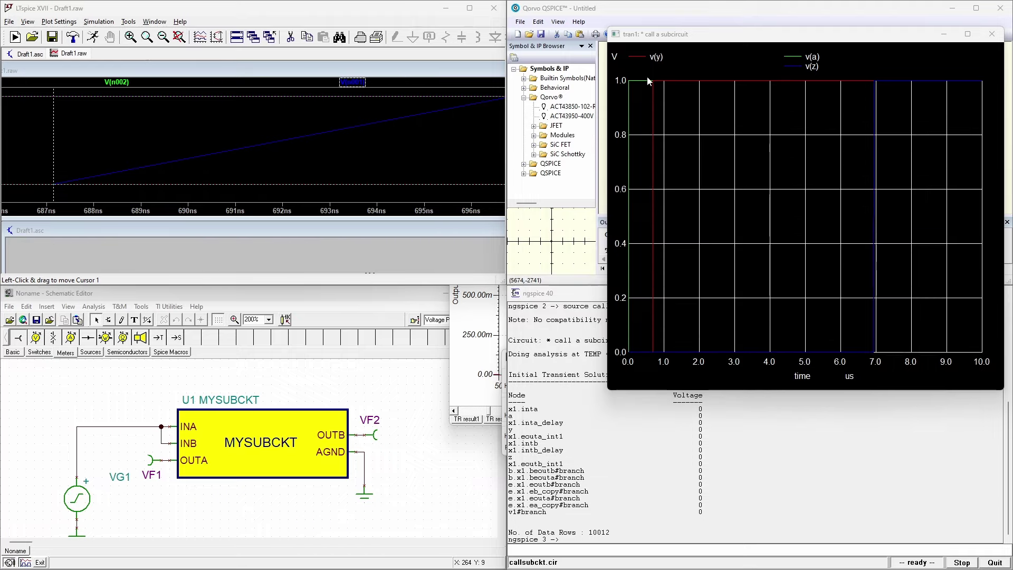
Step: Zoom the v(y) rising edge from 550–900 ns down to the 692.6–694.2 ns window
left_click_drag(675, 42, 658, 66)
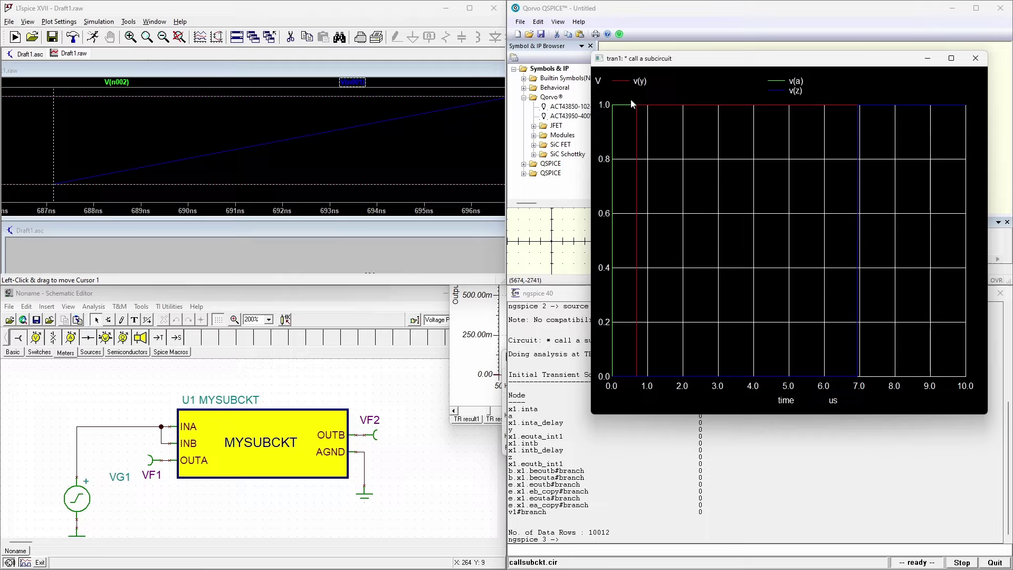
left_click_drag(631, 100, 644, 385)
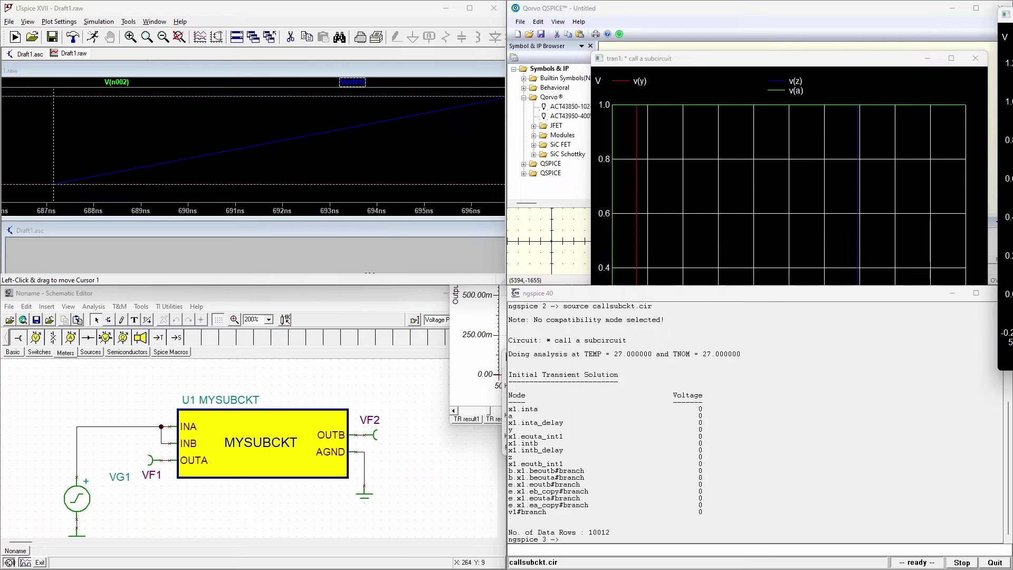
left_click_drag(848, 41, 659, 131)
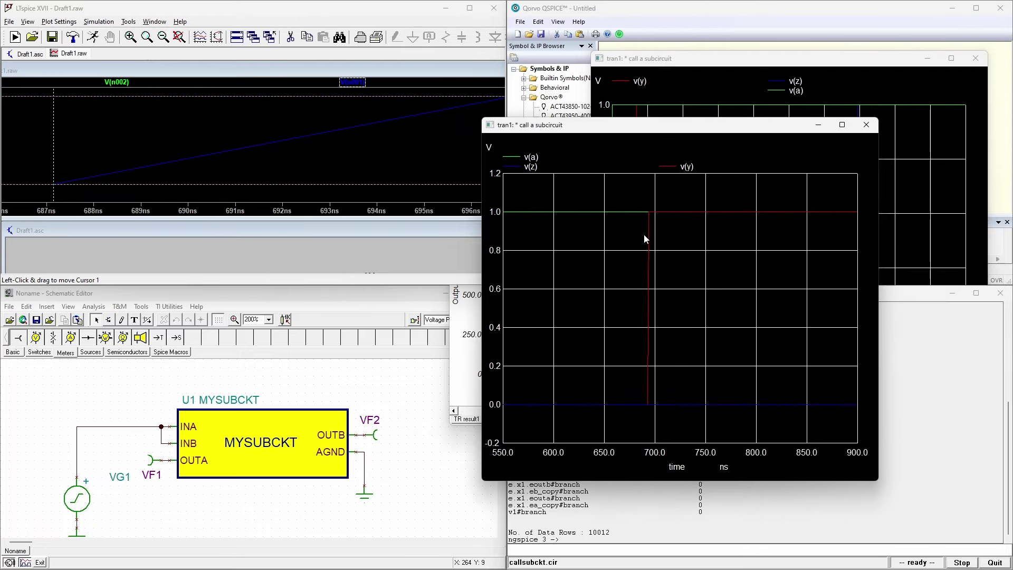
left_click_drag(647, 215, 658, 416)
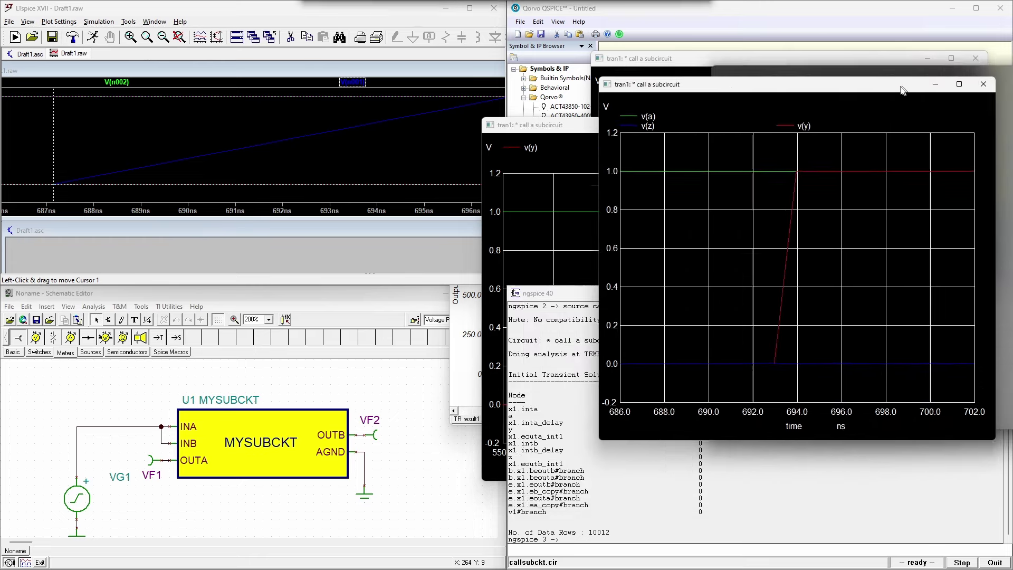
left_click_drag(791, 58, 663, 65)
left_click_drag(667, 148, 633, 352)
left_click_drag(831, 66, 725, 70)
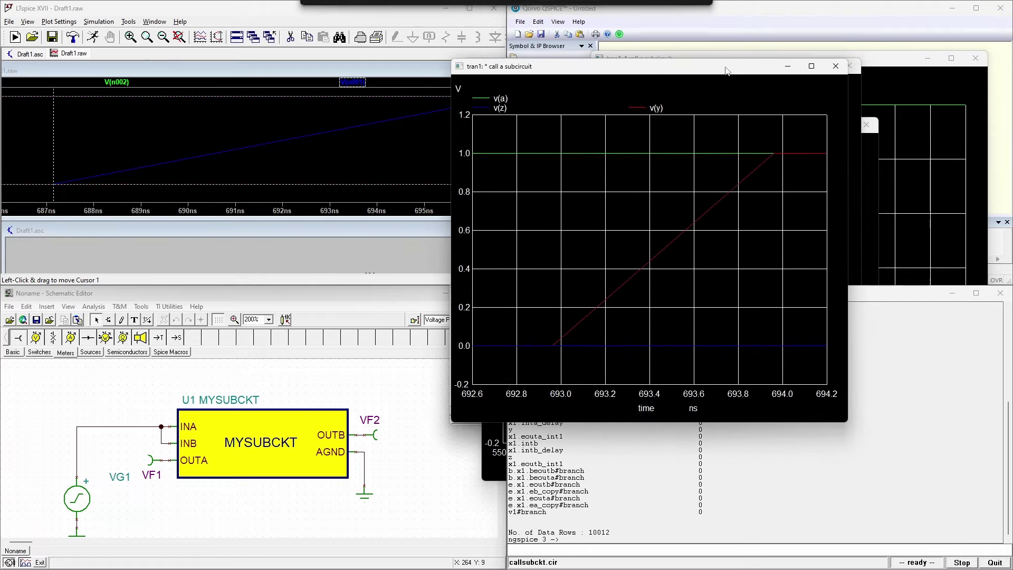